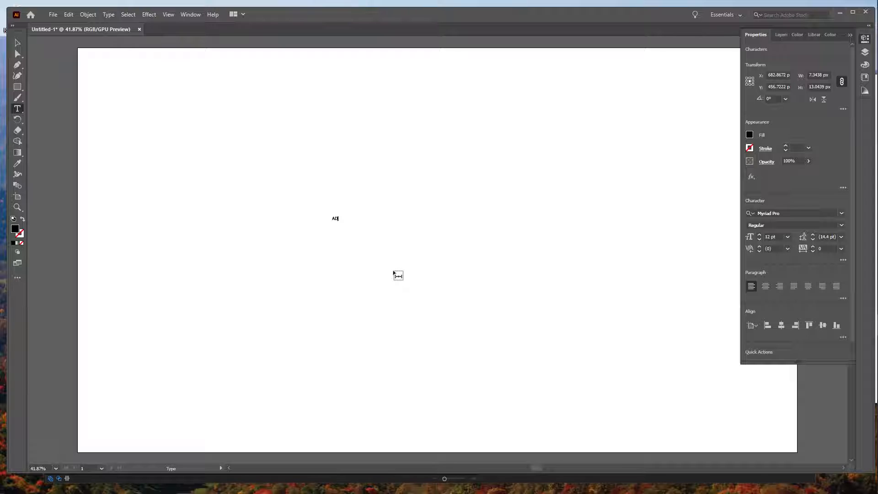
# - Complete the text as ADVENTURE and set its font size to 300 pt
pyautogui.write('TURE')
pyautogui.doubleClick(351, 220)
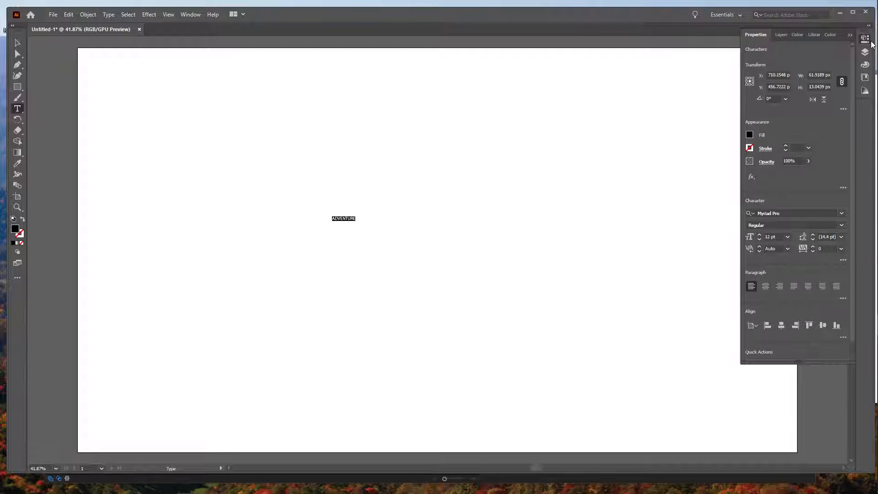
pyautogui.click(192, 16)
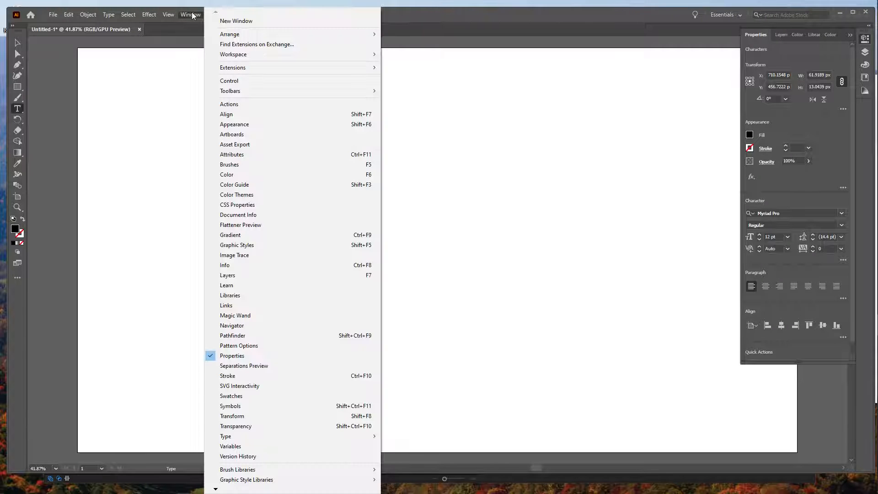
pyautogui.click(795, 197)
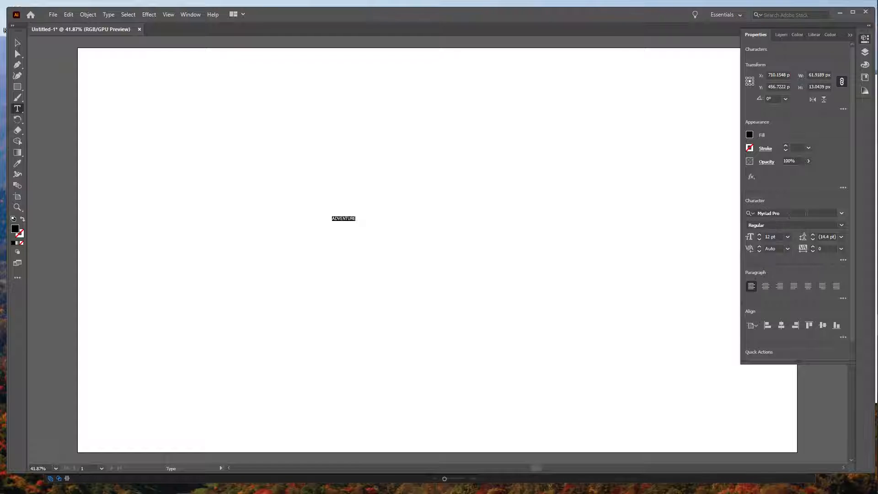
pyautogui.click(750, 237)
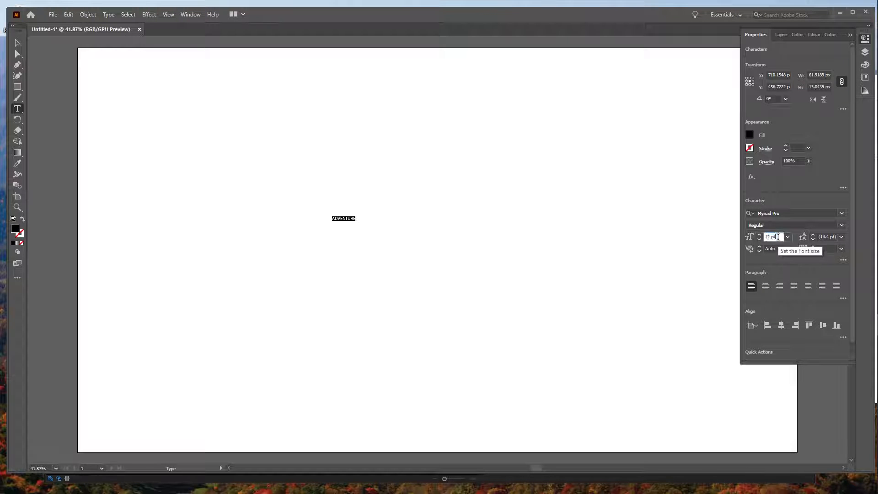
pyautogui.write('300')
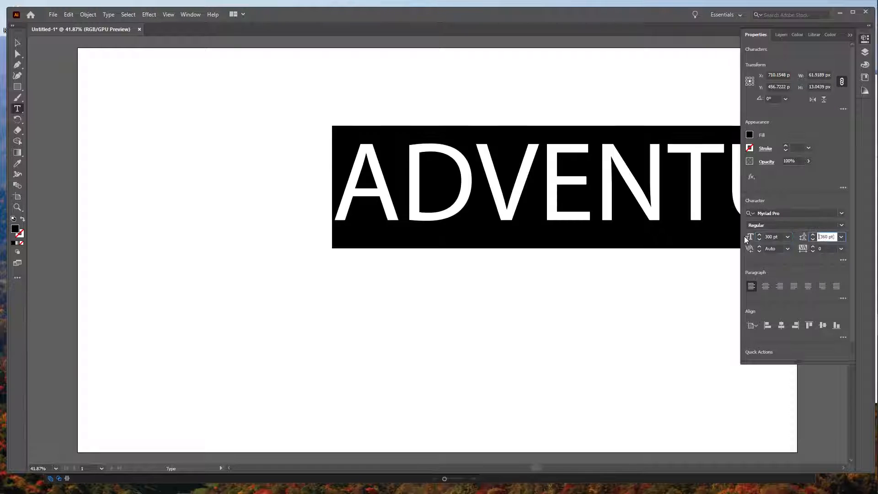
pyautogui.press('Tab')
pyautogui.click(17, 42)
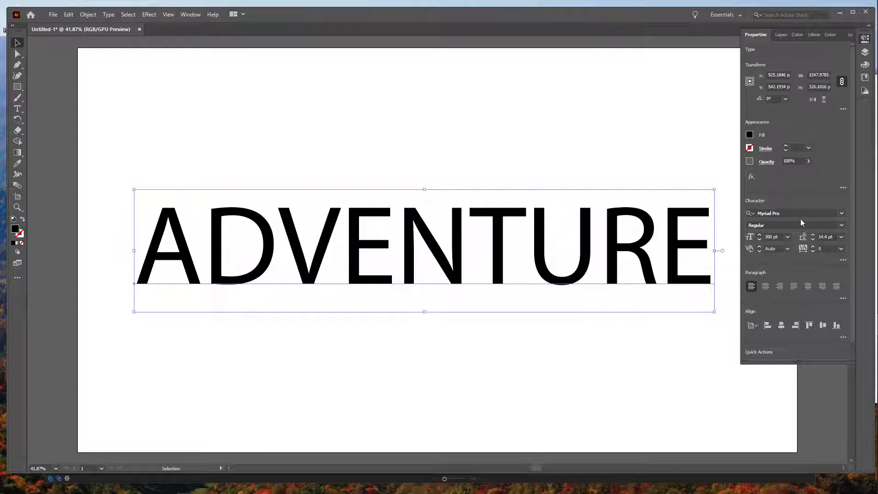
# - Change the font of the ADVENTURE text to Azo Sans Uber Regular
pyautogui.click(794, 212)
pyautogui.write('azo')
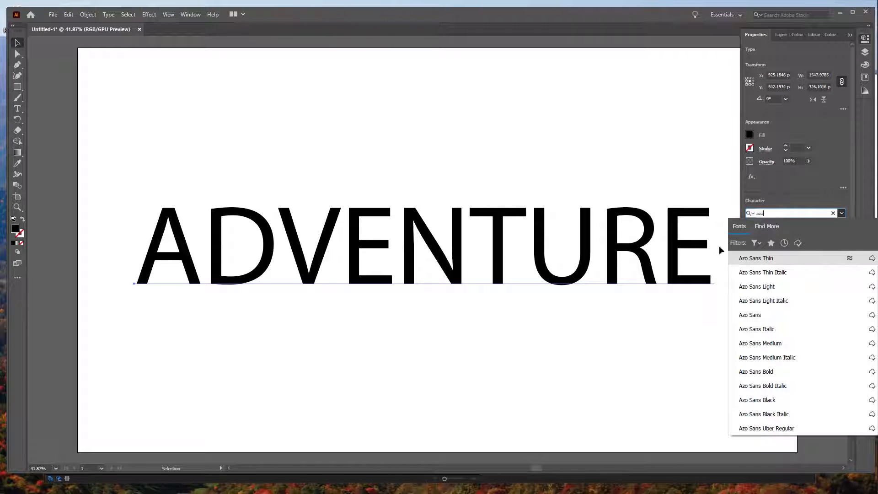
pyautogui.click(782, 428)
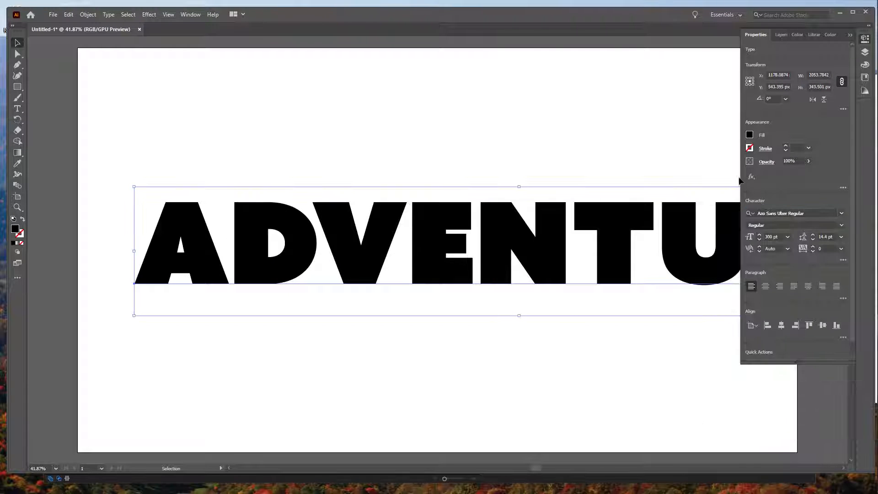
pyautogui.click(850, 34)
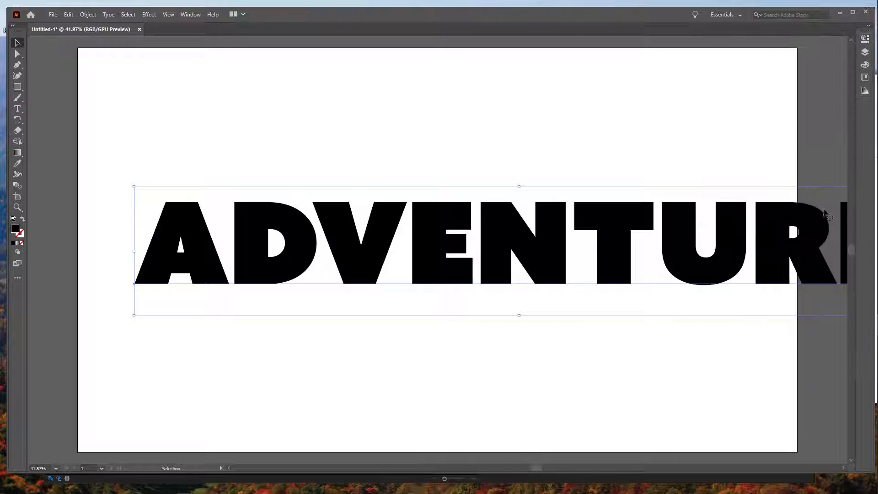
# - Scale the ADVENTURE text down to about 1370 px wide and move it fully inside the artboard, near the middle
pyautogui.moveTo(807, 229); pyautogui.dragTo(785, 226)
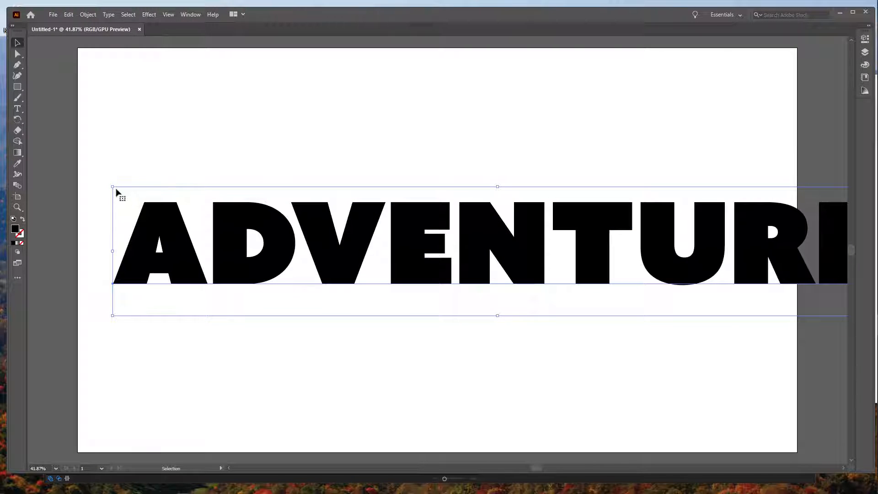
pyautogui.moveTo(113, 187); pyautogui.dragTo(233, 233)
pyautogui.moveTo(646, 275); pyautogui.dragTo(525, 262)
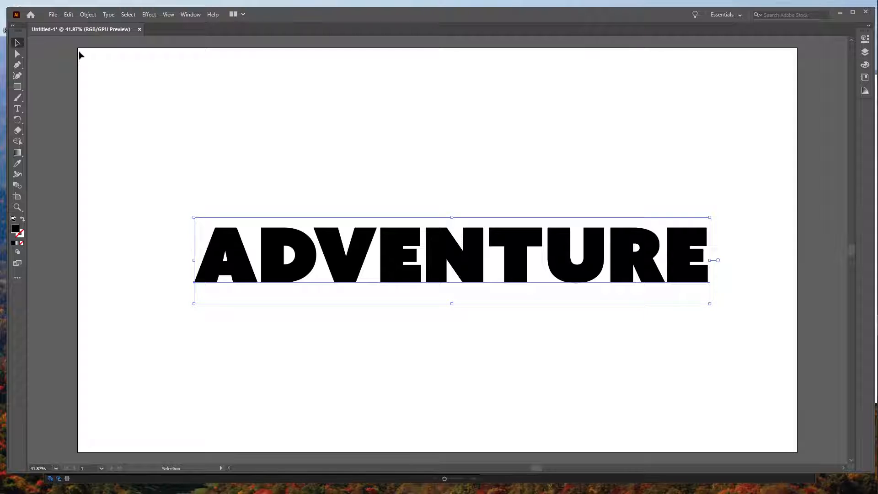
# - Convert the ADVENTURE text to outlines and nudge the outlined word slightly
pyautogui.click(109, 14)
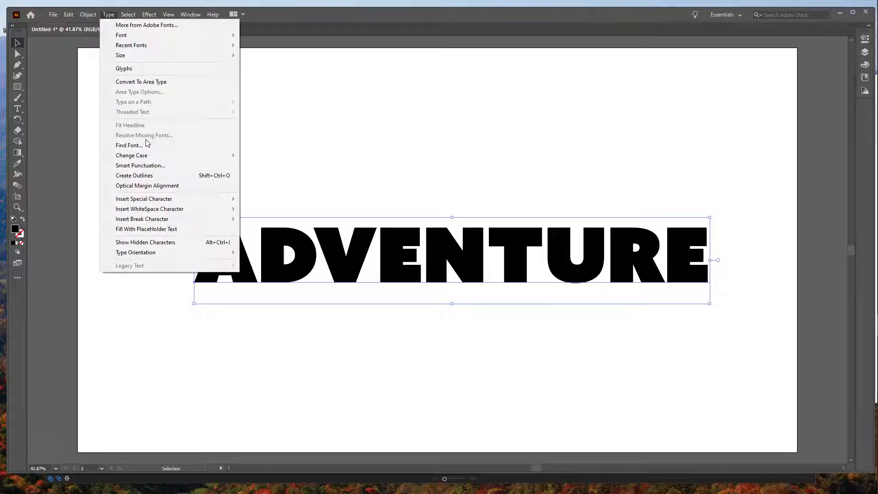
pyautogui.click(138, 175)
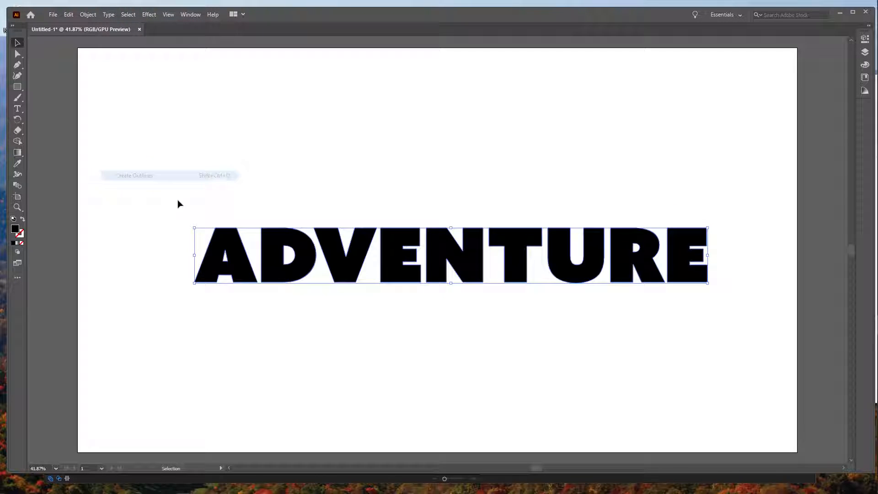
pyautogui.click(396, 359)
pyautogui.moveTo(389, 265); pyautogui.dragTo(391, 264)
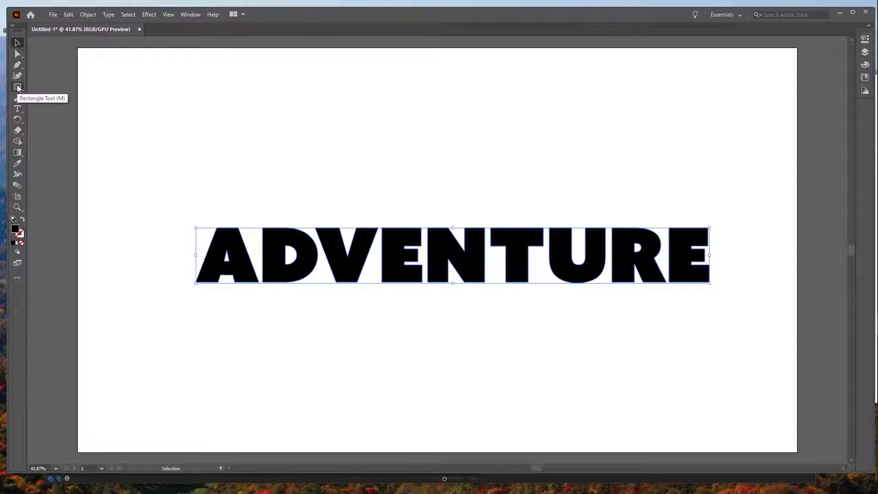
# - Draw a black five-pointed star and place it just above the middle of the word ADVENTURE
pyautogui.moveTo(18, 89); pyautogui.dragTo(46, 119)
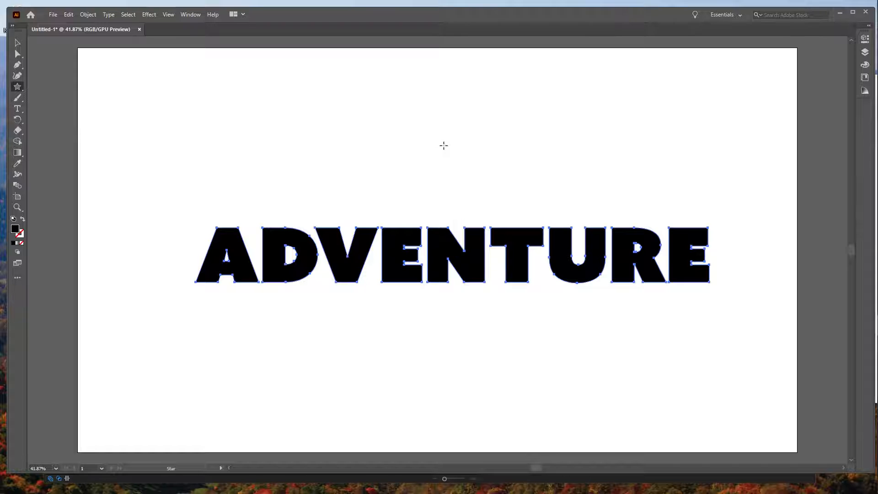
pyautogui.moveTo(422, 126); pyautogui.dragTo(466, 173)
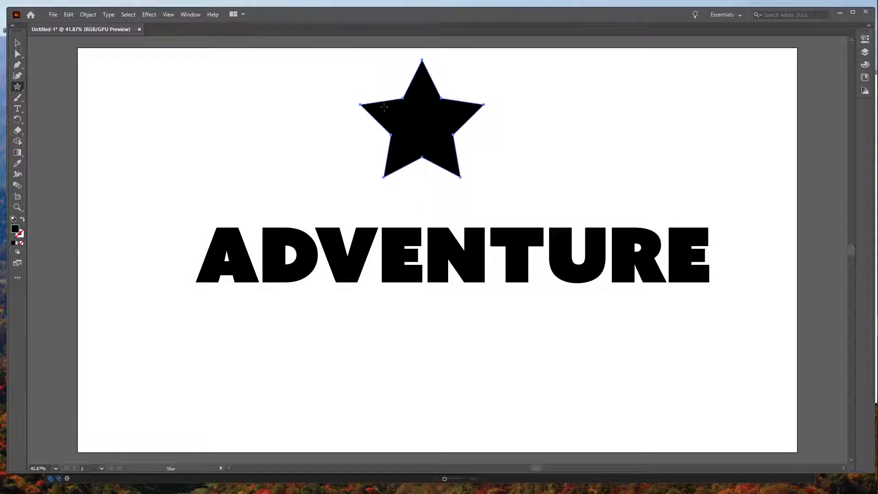
pyautogui.click(17, 42)
pyautogui.moveTo(424, 124); pyautogui.dragTo(458, 158)
pyautogui.click(503, 339)
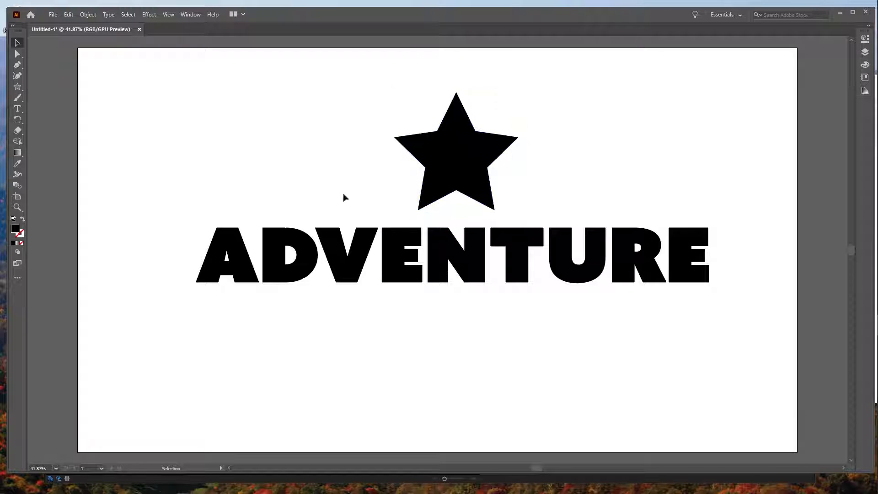
# - Select the star and the word together, shift them slightly down, and align them to their horizontal centers
pyautogui.moveTo(196, 102); pyautogui.dragTo(684, 290)
pyautogui.moveTo(616, 273)
pyautogui.mouseDown()
pyautogui.moveTo(643, 275)
pyautogui.moveTo(608, 283)
pyautogui.mouseUp()
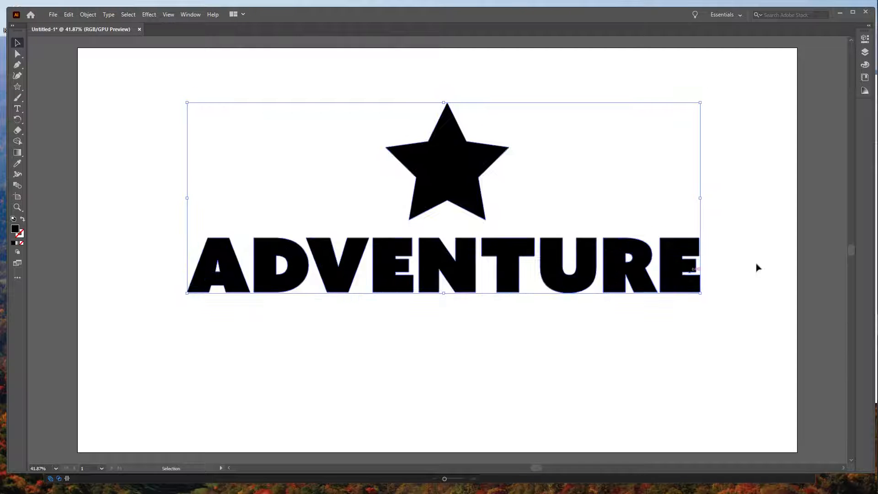
pyautogui.click(865, 39)
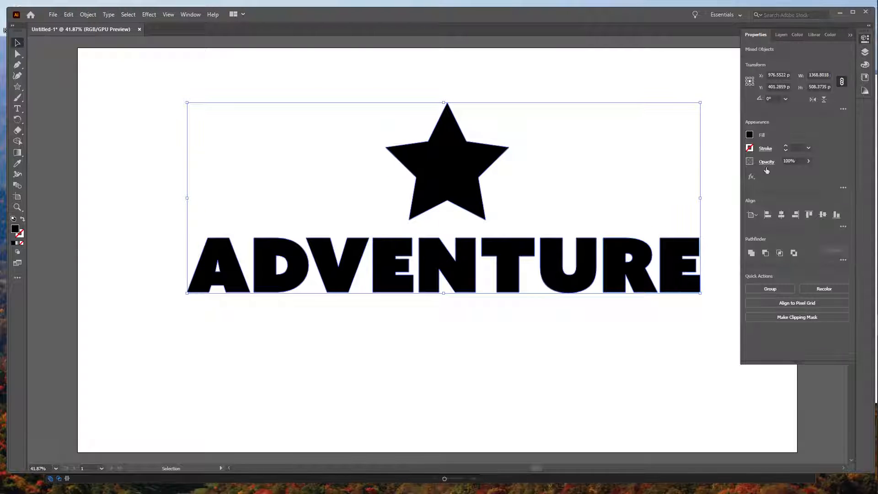
pyautogui.click(783, 215)
pyautogui.click(629, 355)
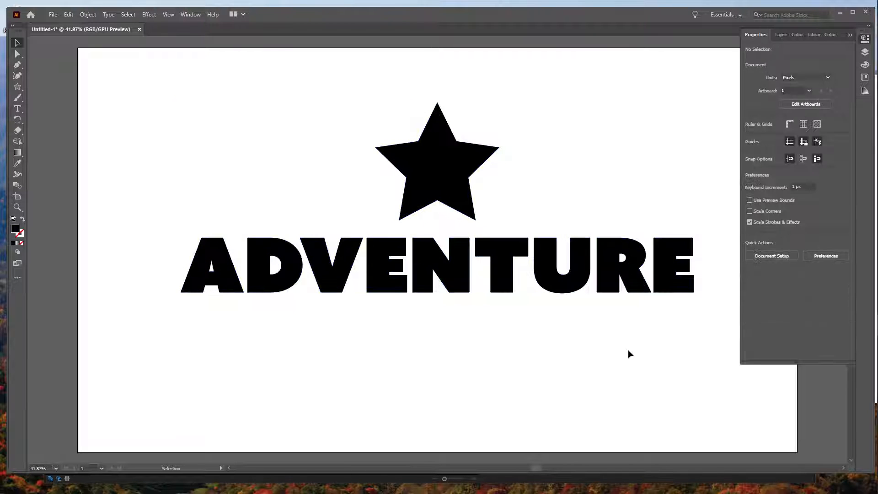
# - Save the document as adventure-logo in the C4D folder, using the Illustrator 8 file version
pyautogui.press('a')
pyautogui.hotkey('ctrl', 's')
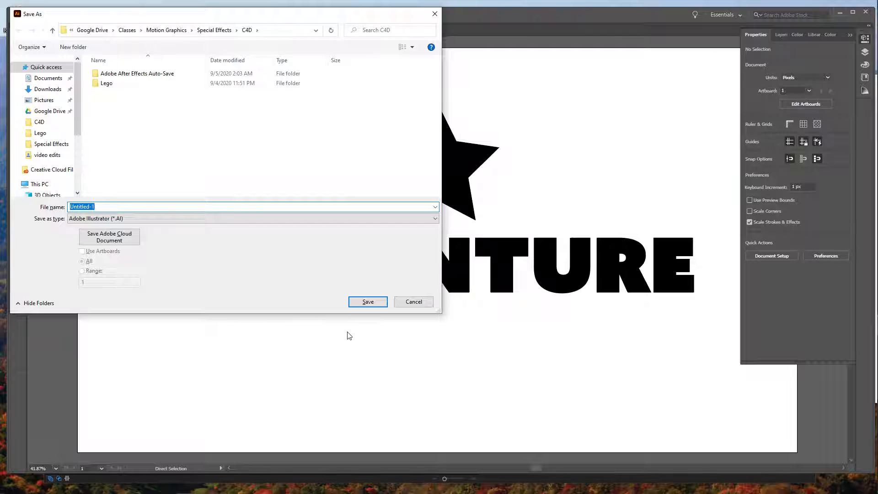
pyautogui.write('adenture logo')
pyautogui.press('Return')
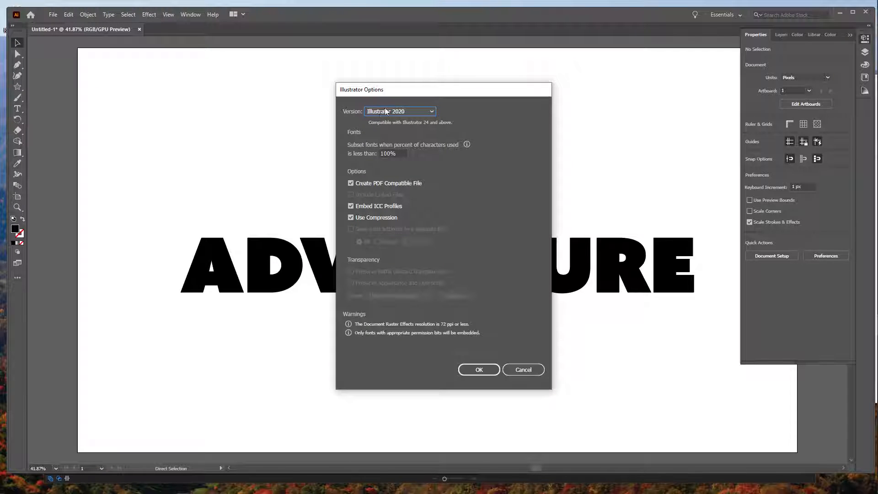
pyautogui.click(430, 112)
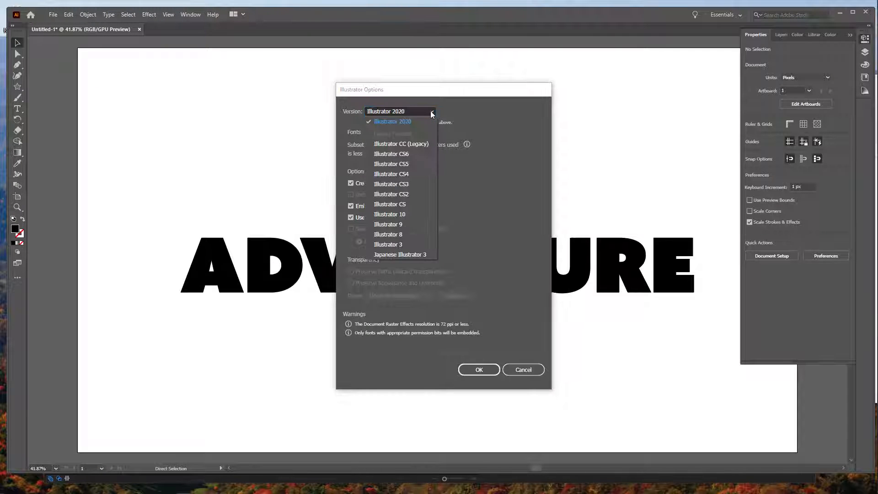
pyautogui.click(417, 233)
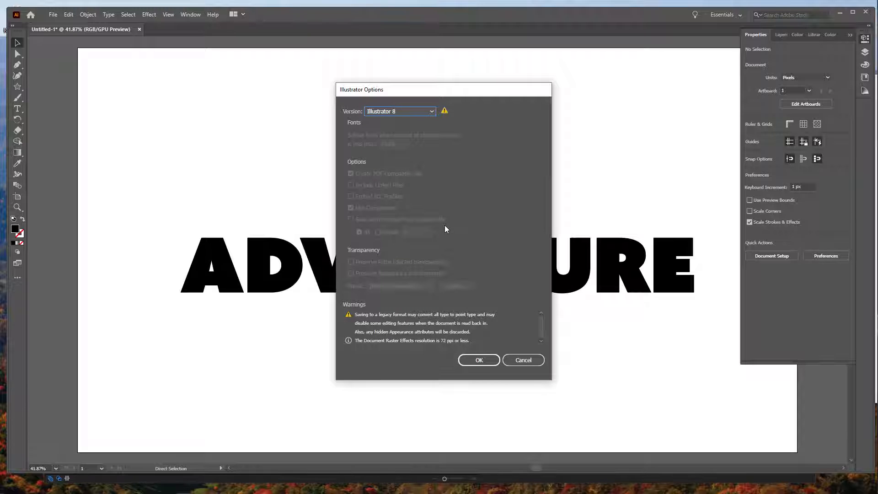
pyautogui.click(487, 360)
pyautogui.click(488, 260)
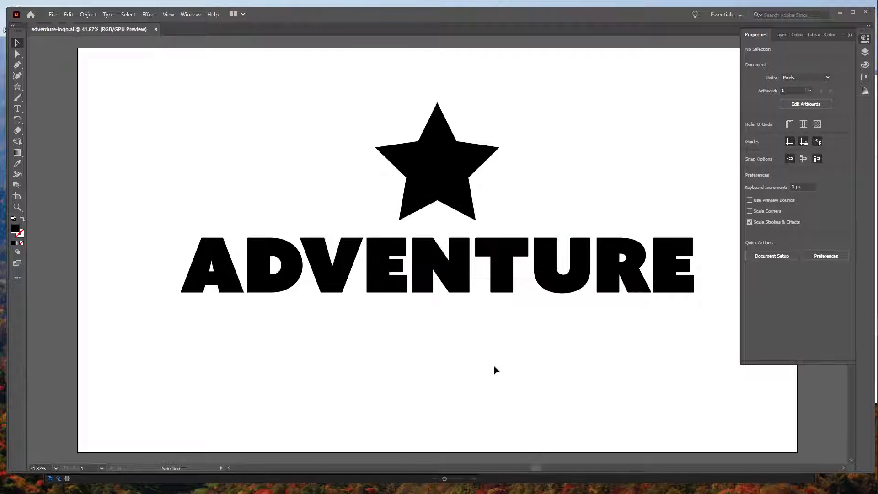
# - Close Illustrator, switch to After Effects, and create a new composition named Main COmp with the default settings
pyautogui.click(865, 12)
pyautogui.click(414, 22)
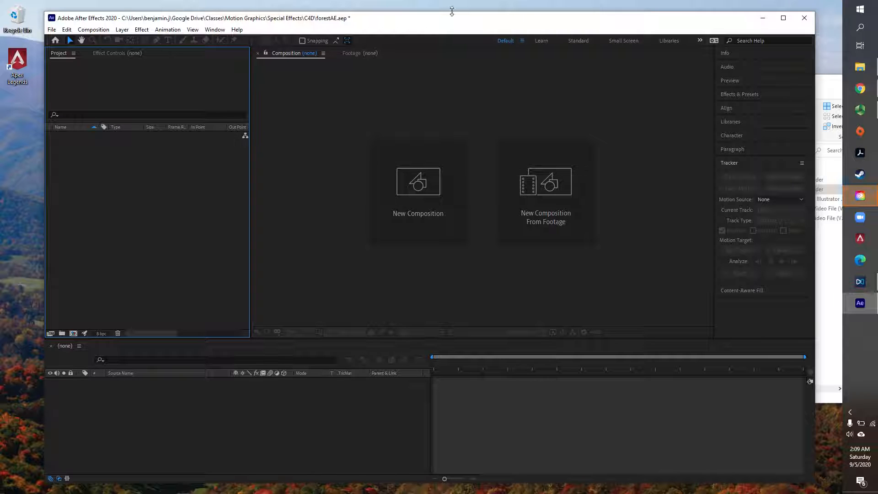
pyautogui.moveTo(449, 19); pyautogui.dragTo(443, 19)
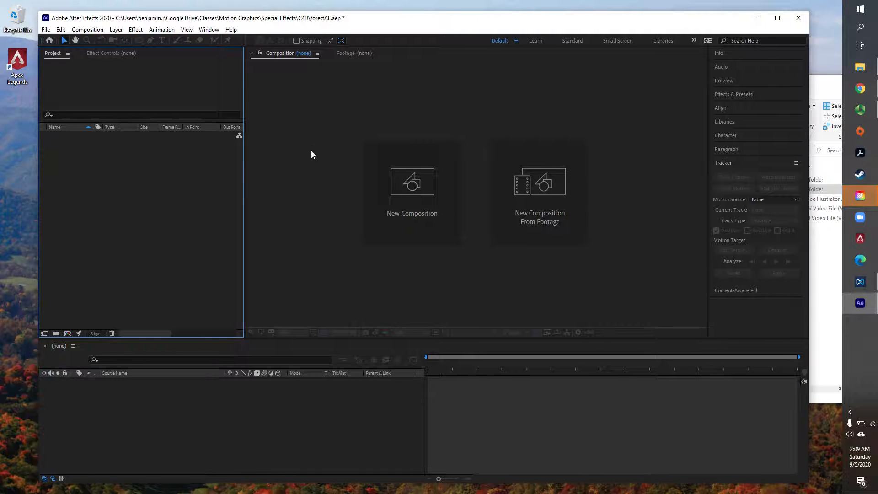
pyautogui.click(419, 179)
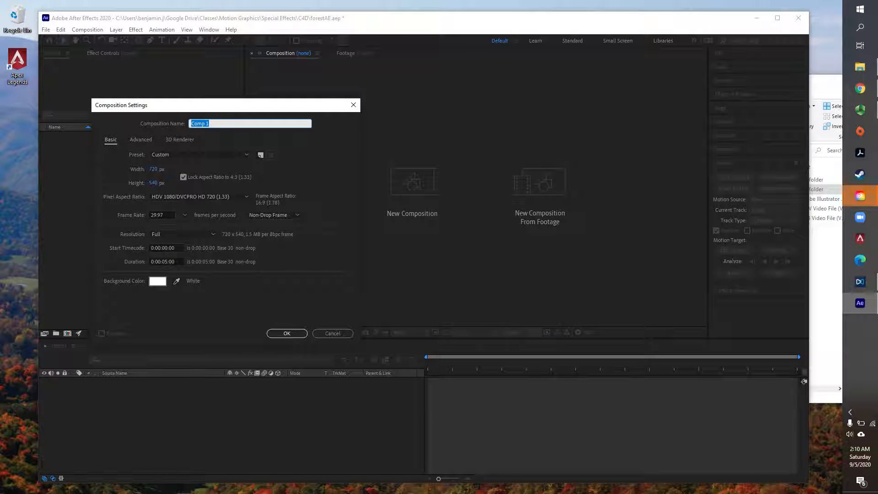
pyautogui.write('Main COmp')
pyautogui.press('Return')
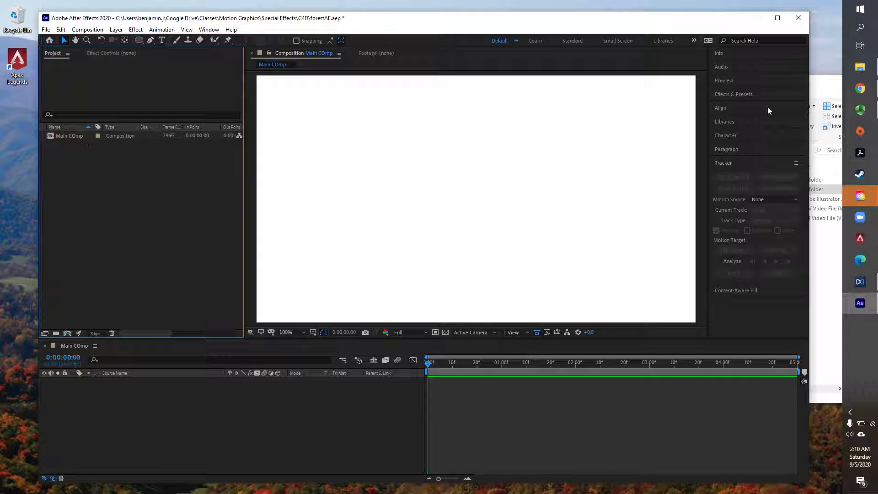
# - Import the ForestPandown and Mountains videos from the C4D folder into the After Effects project
pyautogui.click(861, 68)
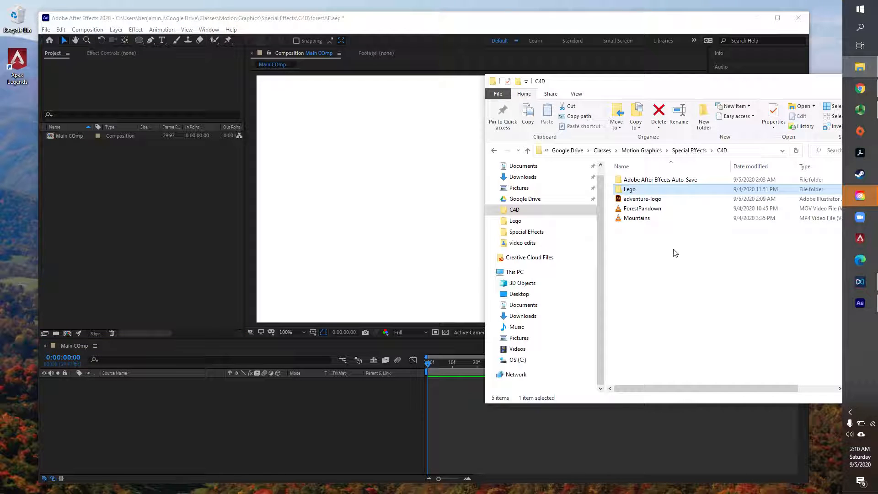
pyautogui.click(653, 247)
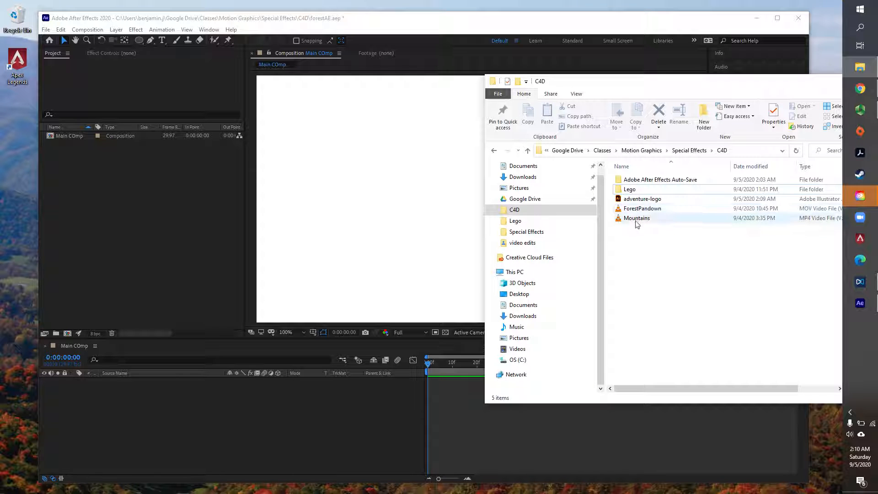
pyautogui.moveTo(623, 242); pyautogui.dragTo(142, 225)
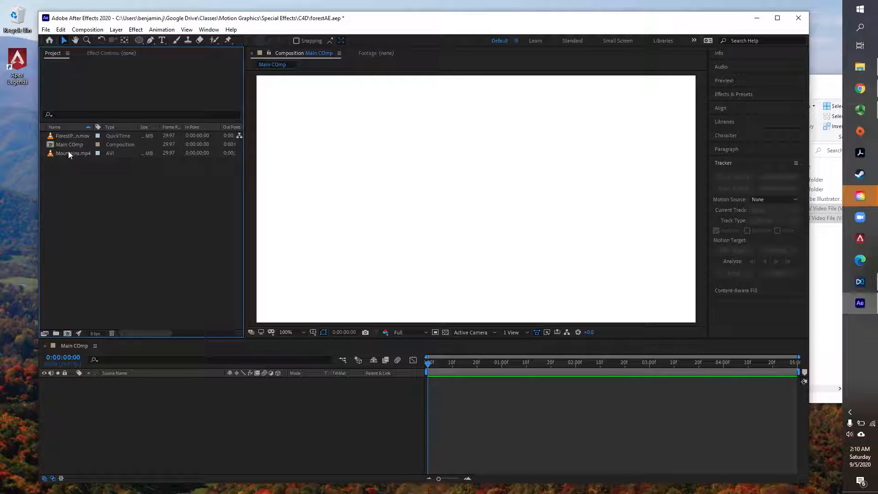
# - Create a new composition from the Mountains.mp4 footage and scrub its timeline to about 6 seconds
pyautogui.click(69, 153)
pyautogui.rightClick(73, 153)
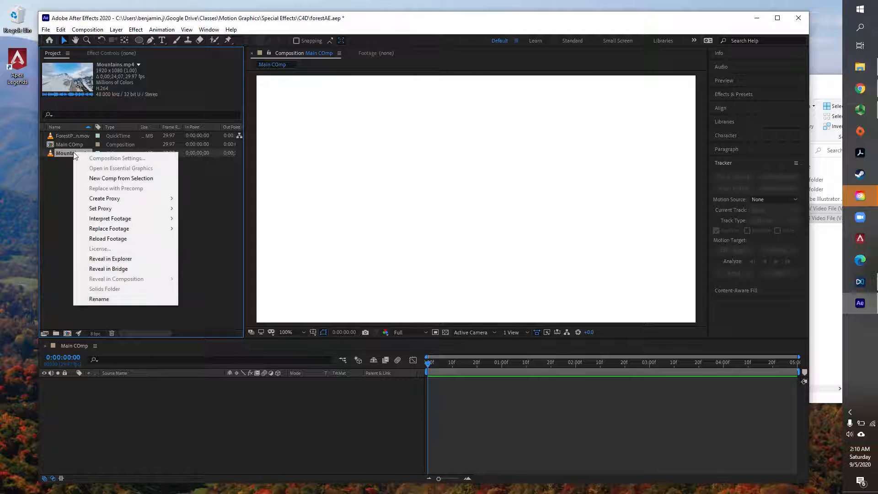
pyautogui.click(102, 183)
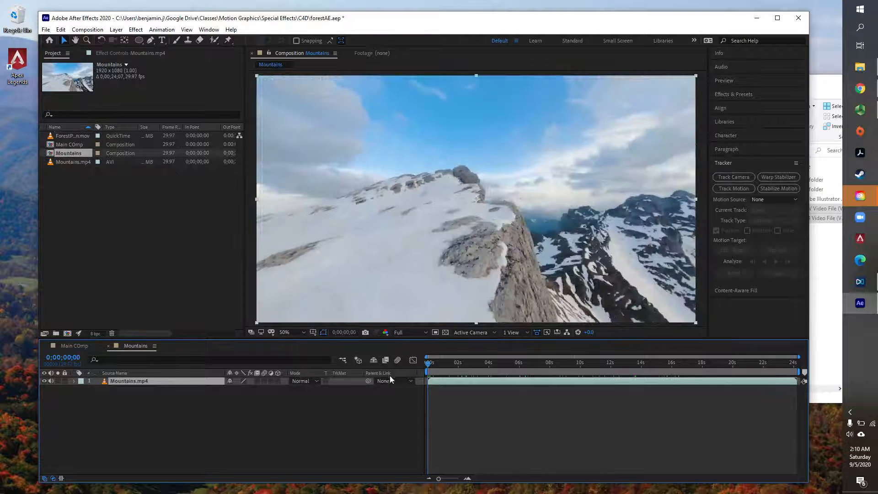
pyautogui.moveTo(430, 364); pyautogui.dragTo(520, 371)
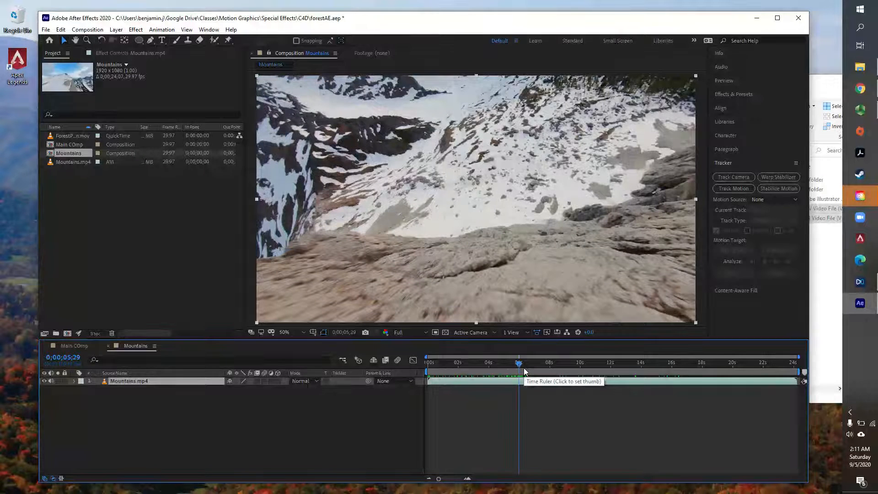
# - Trim the end of the Mountains.mp4 layer to 0;00;05;29 and shorten the work area to about 6 seconds
pyautogui.hotkey('alt', ']')
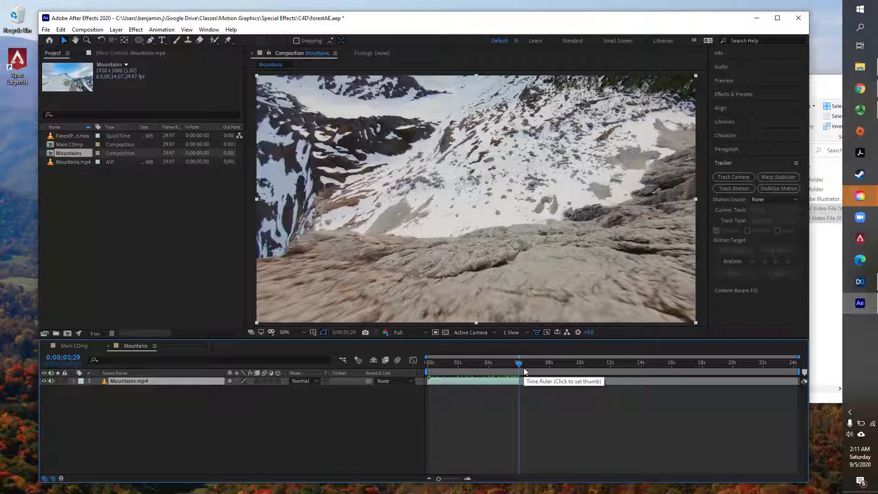
pyautogui.click(527, 412)
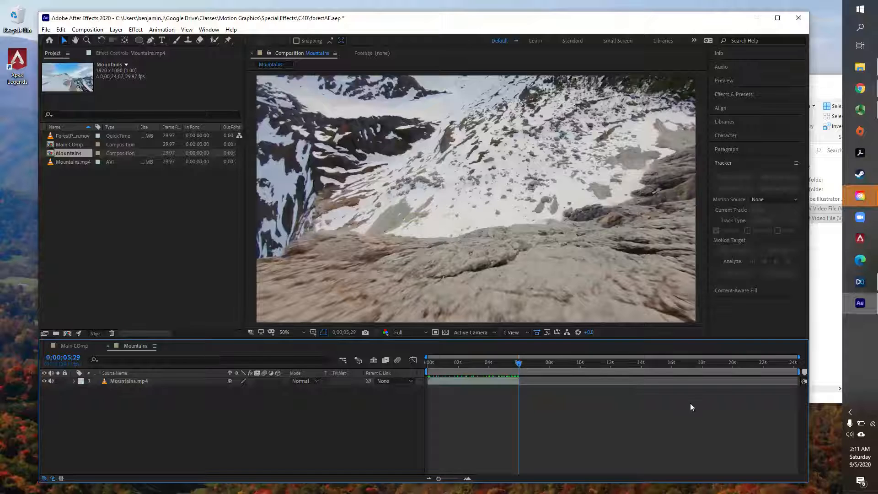
pyautogui.moveTo(804, 373); pyautogui.dragTo(522, 369)
pyautogui.press('space')
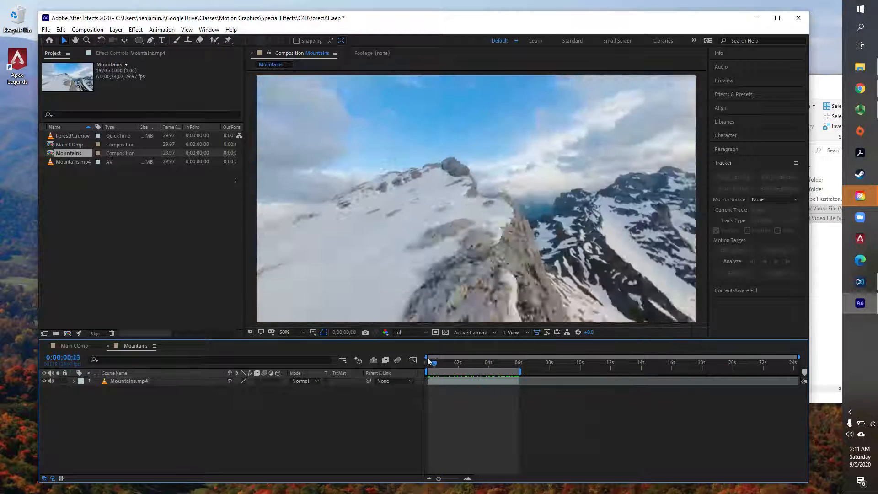
pyautogui.click(455, 381)
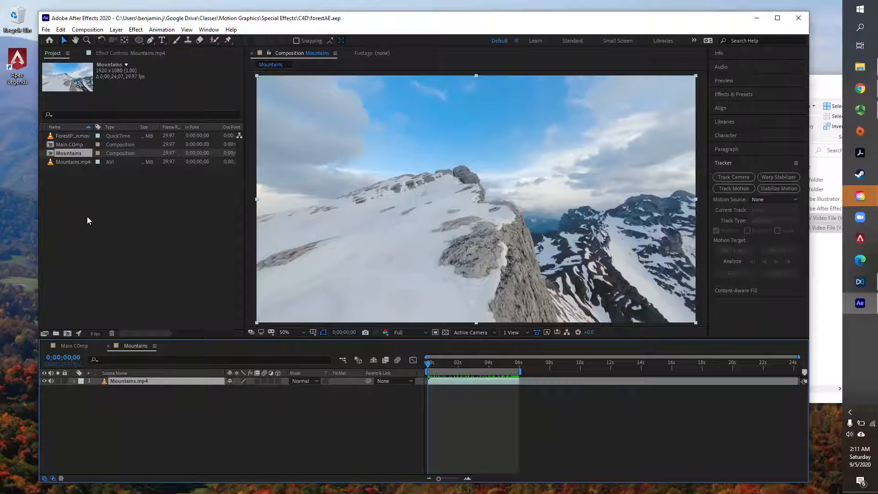
# - Create a new MAXON Cinema 4D file named adventure-logo-3D in the C4D folder and dismiss Cinema 4D's Quick Start dialog
pyautogui.click(45, 30)
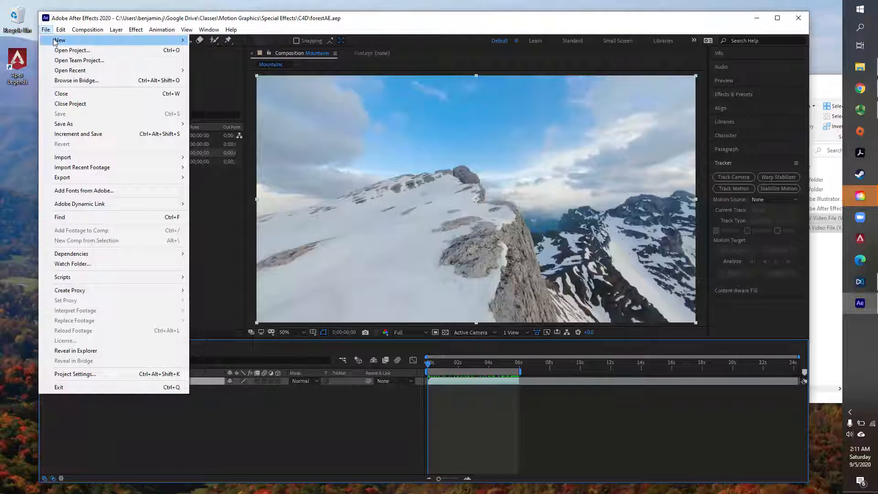
pyautogui.moveTo(75, 42)
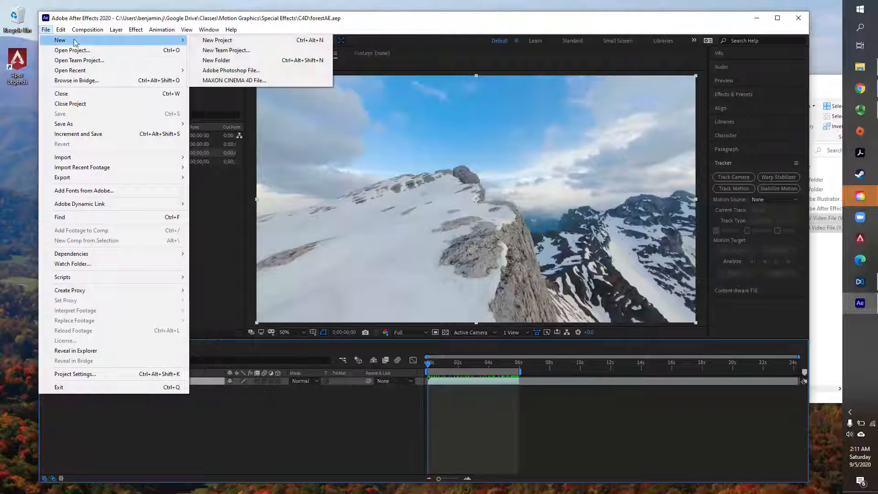
pyautogui.click(245, 83)
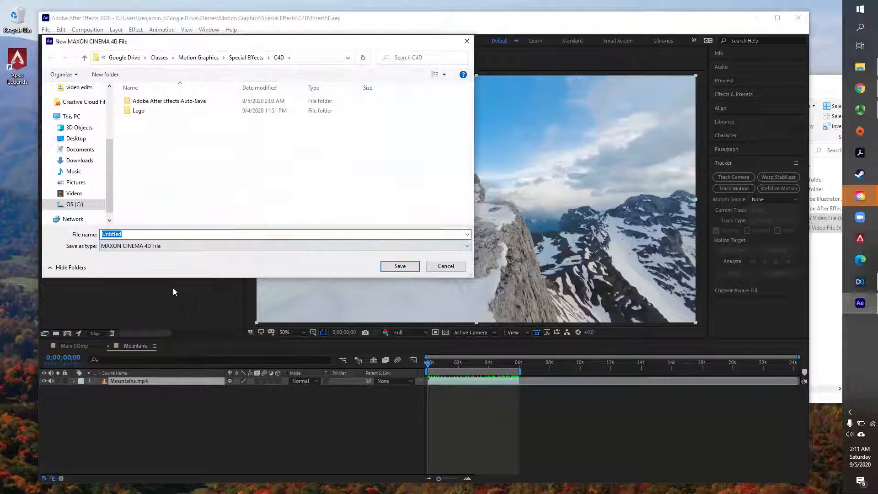
pyautogui.write('adventure-logo-')
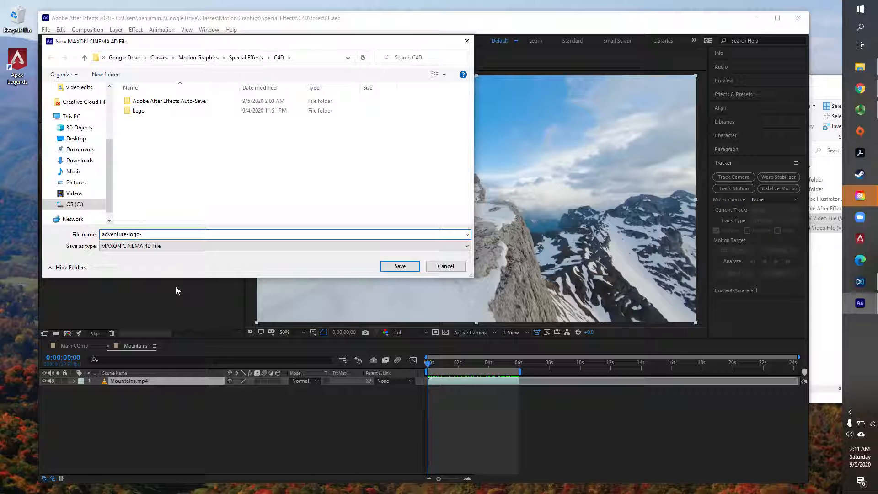
pyautogui.write('3D')
pyautogui.click(402, 267)
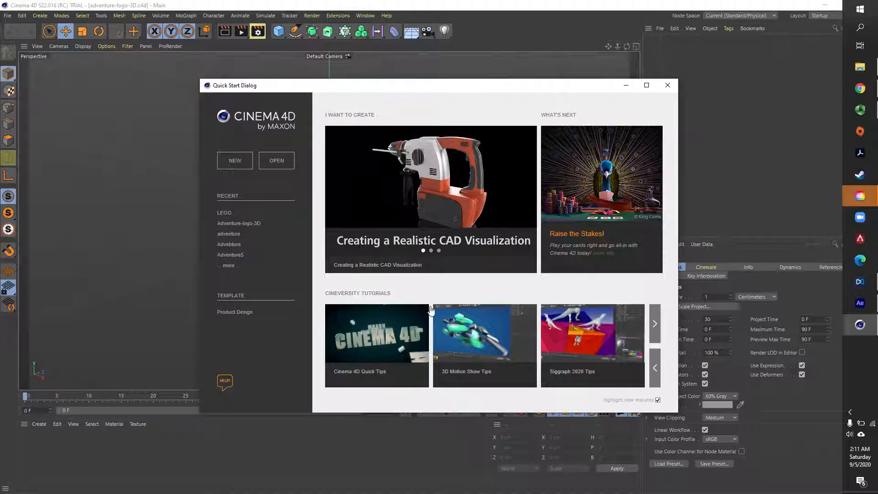
pyautogui.click(670, 85)
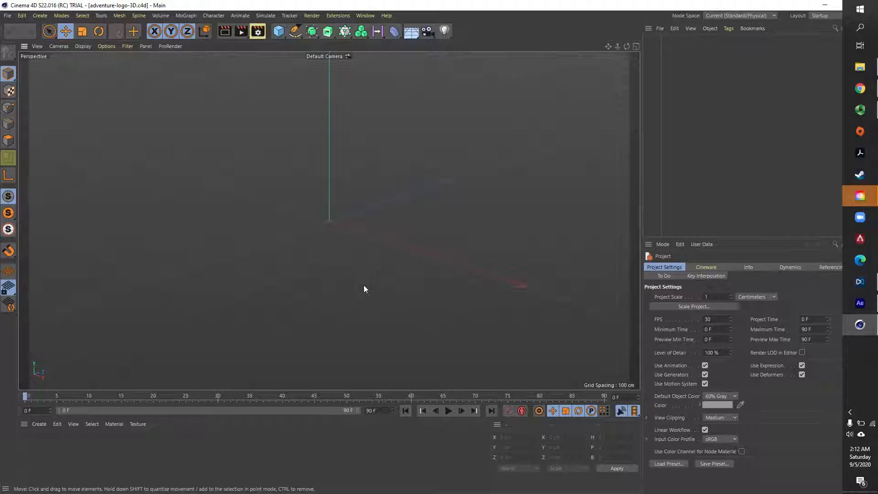
pyautogui.click(364, 266)
pyautogui.moveTo(357, 278)
pyautogui.keyDown('alt'); pyautogui.mouseDown()
pyautogui.moveTo(280, 264)
pyautogui.moveTo(395, 295)
pyautogui.moveTo(375, 304)
pyautogui.moveTo(411, 300)
pyautogui.moveTo(339, 310)
pyautogui.moveTo(198, 233)
pyautogui.moveTo(336, 191)
pyautogui.moveTo(328, 257)
pyautogui.moveTo(303, 260)
pyautogui.moveTo(345, 256)
pyautogui.moveTo(230, 253)
pyautogui.moveTo(402, 255)
pyautogui.moveTo(283, 257)
pyautogui.moveTo(312, 255)
pyautogui.mouseUp(); pyautogui.keyUp('alt')
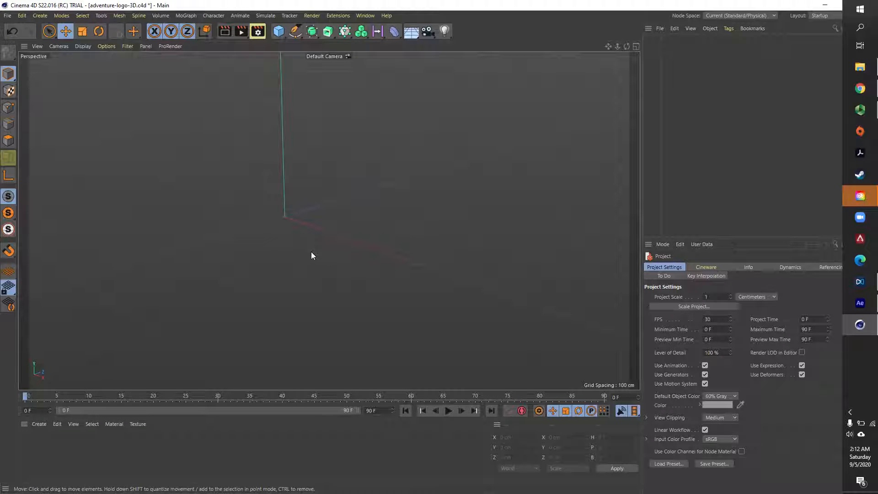
pyautogui.moveTo(259, 245)
pyautogui.keyDown('alt'); pyautogui.mouseDown()
pyautogui.moveTo(268, 255)
pyautogui.moveTo(355, 249)
pyautogui.moveTo(173, 257)
pyautogui.moveTo(323, 255)
pyautogui.moveTo(225, 247)
pyautogui.mouseUp(); pyautogui.keyUp('alt')
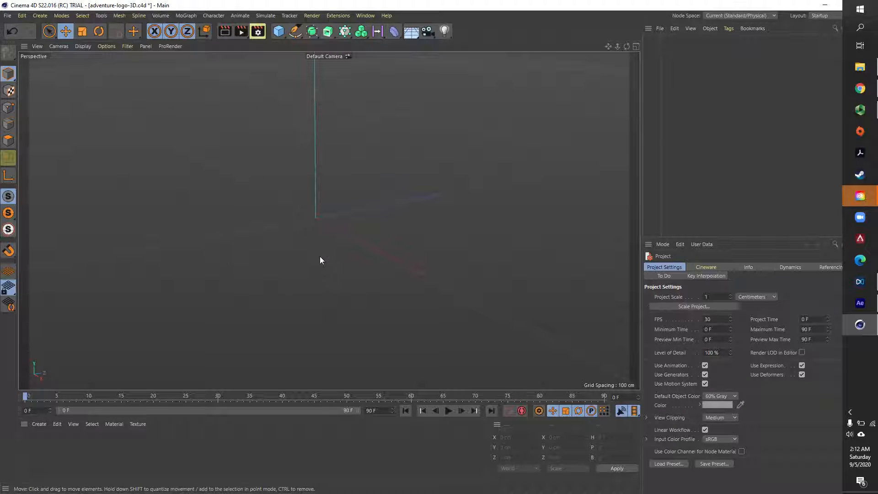
pyautogui.keyDown('alt'); pyautogui.moveTo(320, 260); pyautogui.dragTo(343, 251); pyautogui.keyUp('alt')
pyautogui.keyDown('alt'); pyautogui.moveTo(246, 247); pyautogui.dragTo(363, 268); pyautogui.keyUp('alt')
pyautogui.moveTo(334, 234)
pyautogui.keyDown('alt'); pyautogui.mouseDown()
pyautogui.moveTo(319, 231)
pyautogui.moveTo(309, 243)
pyautogui.moveTo(327, 244)
pyautogui.moveTo(302, 238)
pyautogui.moveTo(358, 233)
pyautogui.moveTo(185, 238)
pyautogui.moveTo(334, 248)
pyautogui.moveTo(317, 257)
pyautogui.moveTo(329, 215)
pyautogui.moveTo(327, 237)
pyautogui.moveTo(339, 246)
pyautogui.moveTo(301, 240)
pyautogui.moveTo(418, 230)
pyautogui.moveTo(315, 244)
pyautogui.moveTo(329, 232)
pyautogui.moveTo(294, 210)
pyautogui.moveTo(404, 241)
pyautogui.moveTo(402, 258)
pyautogui.moveTo(327, 240)
pyautogui.mouseUp(); pyautogui.keyUp('alt')
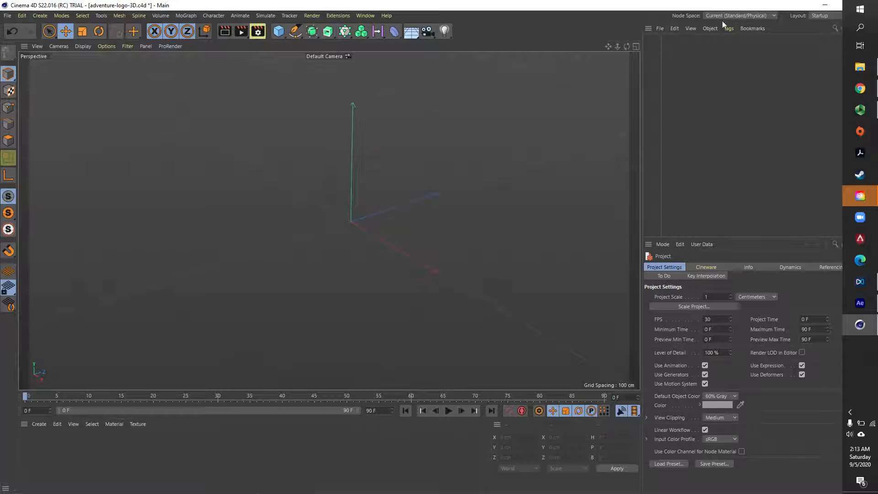
# - Merge the adventure-logo Illustrator file from the C4D folder into the scene with Connect Splines enabled
pyautogui.click(661, 29)
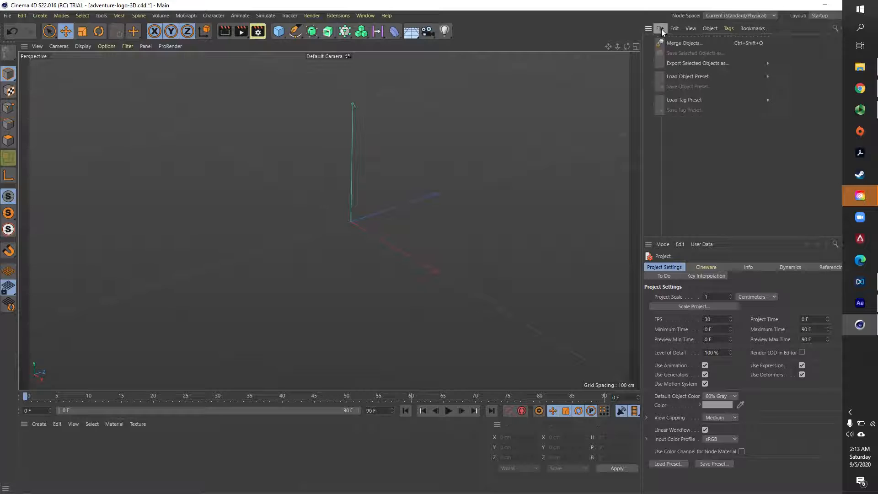
pyautogui.click(680, 44)
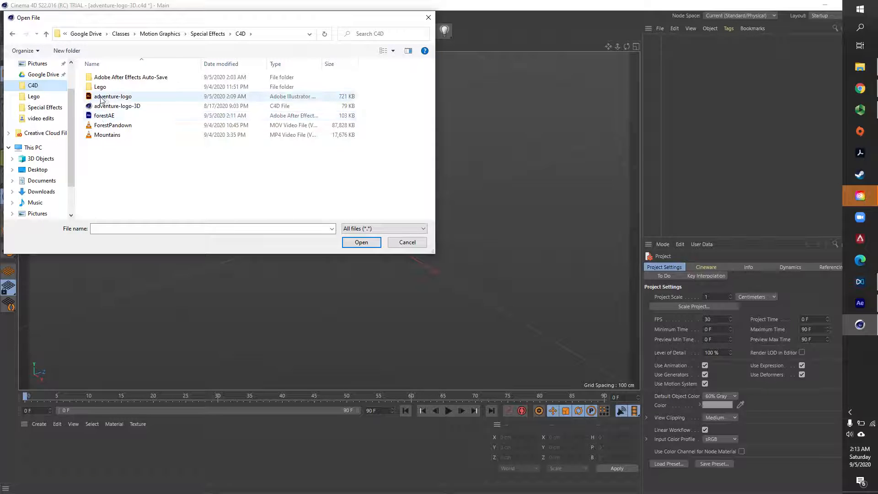
pyautogui.click(101, 100)
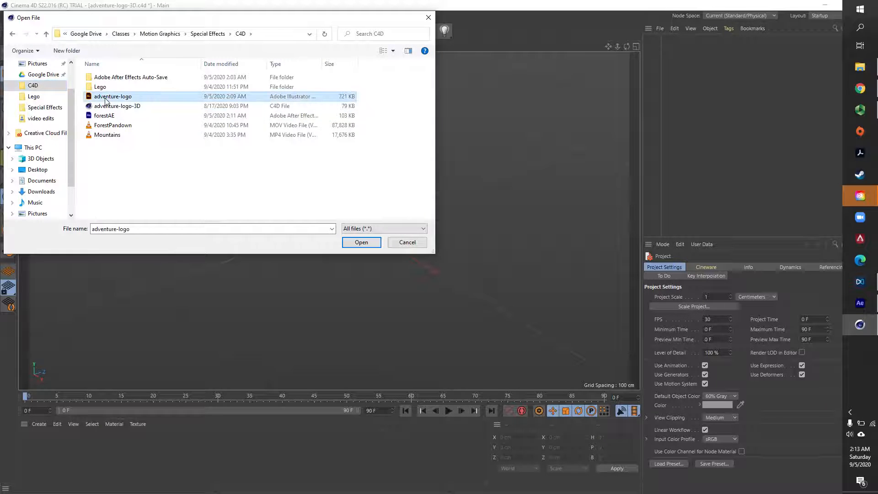
pyautogui.click(361, 243)
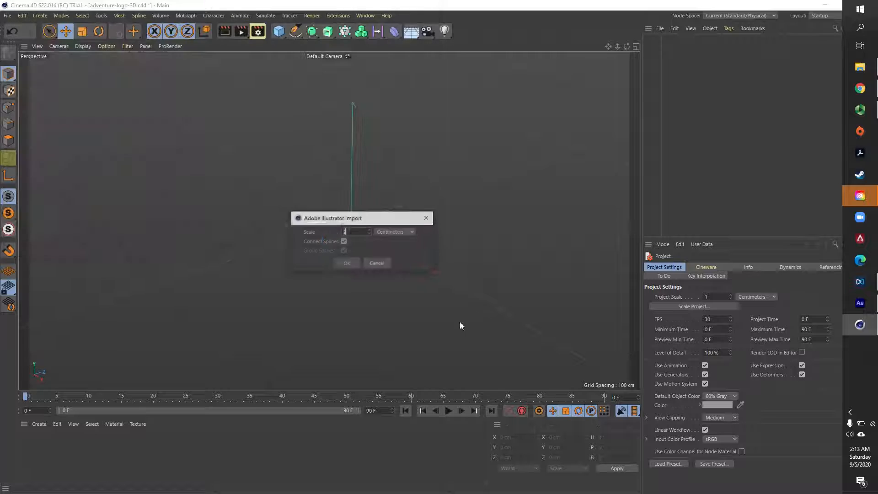
pyautogui.click(346, 263)
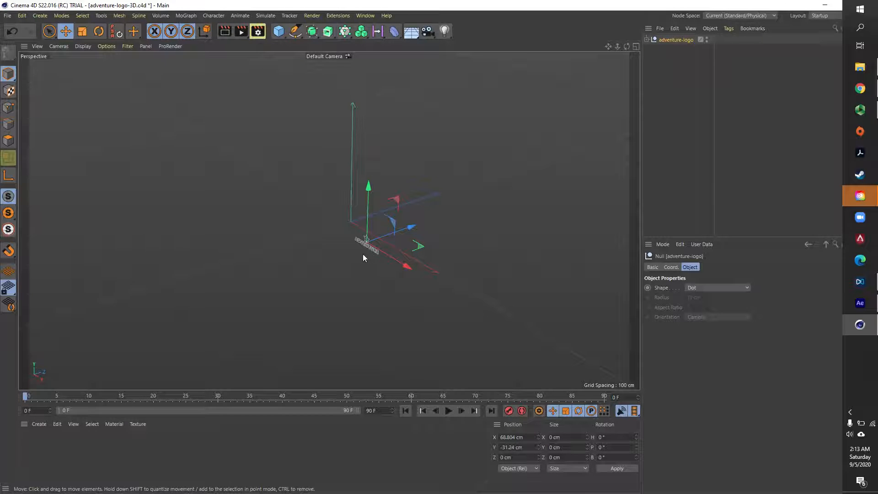
# - Move the adventure-logo null near the world origin, to about X 2.4 cm, Y 27.6 cm and Z -14 cm
pyautogui.keyDown('alt'); pyautogui.moveTo(364, 254); pyautogui.dragTo(419, 197); pyautogui.keyUp('alt')
pyautogui.keyDown('alt'); pyautogui.moveTo(418, 194); pyautogui.dragTo(305, 189, button='middle'); pyautogui.keyUp('alt')
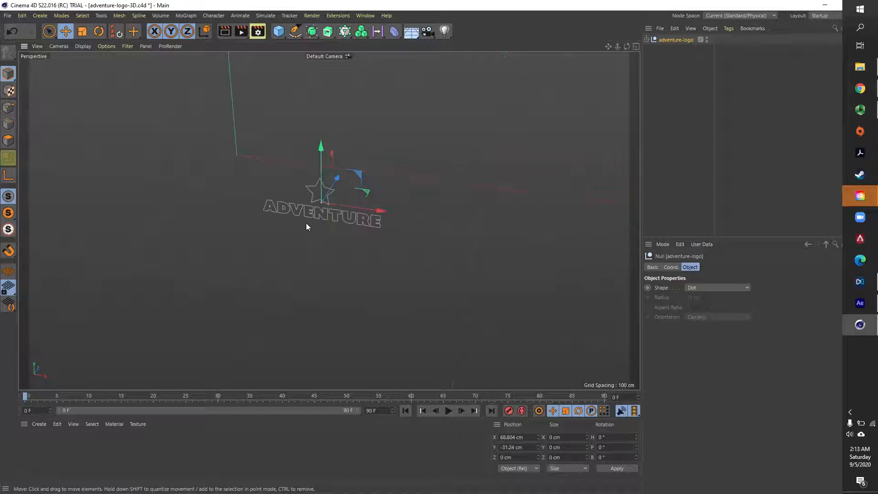
pyautogui.moveTo(392, 176)
pyautogui.keyDown('alt'); pyautogui.mouseDown()
pyautogui.moveTo(395, 183)
pyautogui.moveTo(399, 175)
pyautogui.mouseUp(); pyautogui.keyUp('alt')
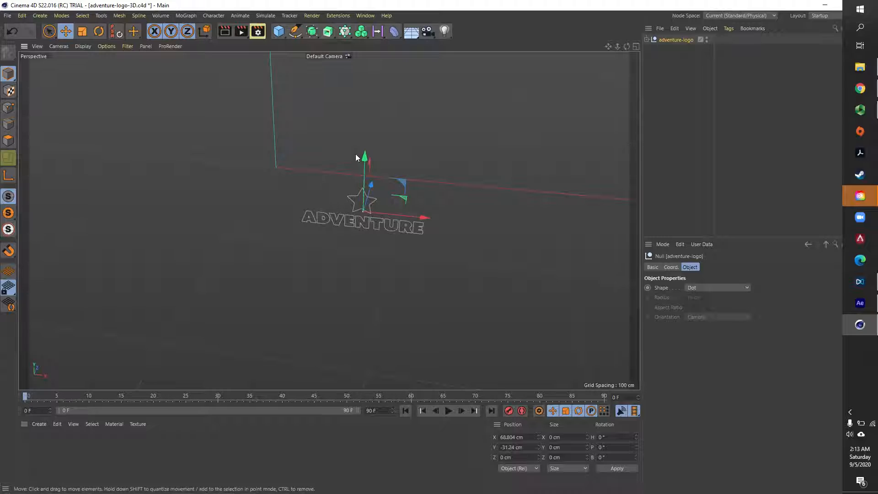
pyautogui.moveTo(364, 156); pyautogui.dragTo(367, 90)
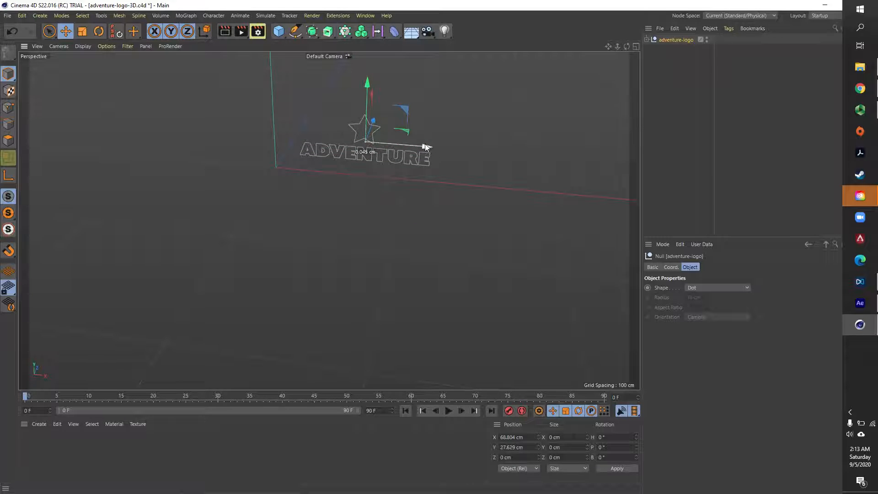
pyautogui.moveTo(430, 147); pyautogui.dragTo(334, 148)
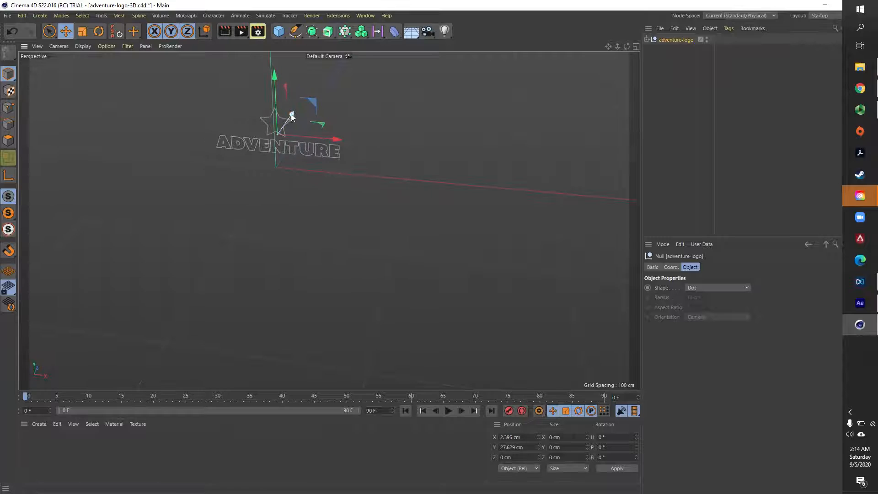
pyautogui.moveTo(291, 115)
pyautogui.mouseDown()
pyautogui.moveTo(255, 177)
pyautogui.moveTo(304, 116)
pyautogui.moveTo(295, 126)
pyautogui.mouseUp()
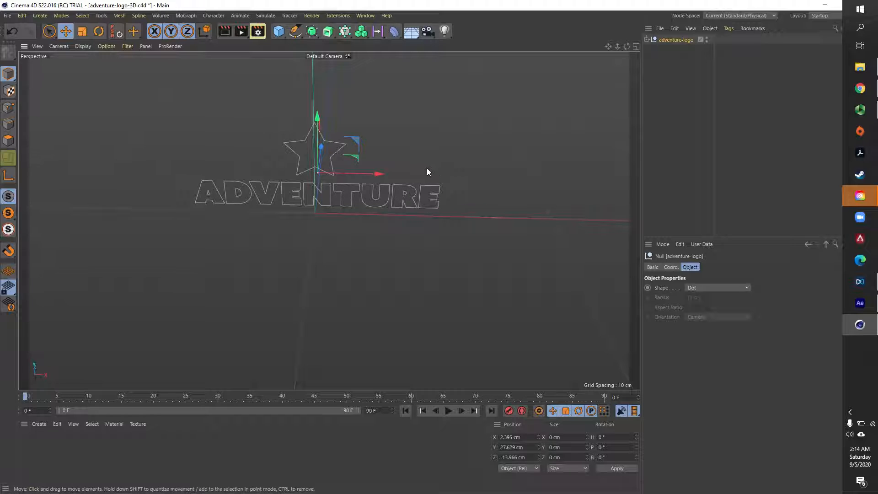
# - Examine the logo's placement in the four-view layout and in the single top, right, front and perspective views
pyautogui.middleClick(296, 163)
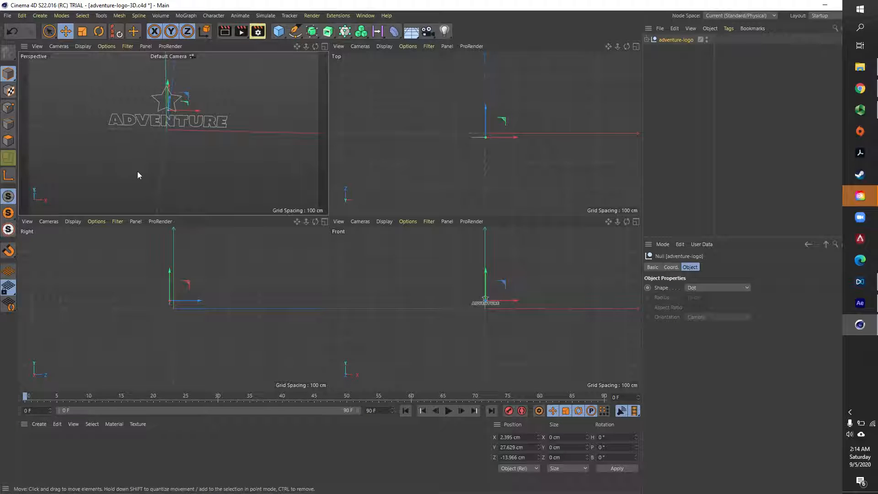
pyautogui.middleClick(165, 190)
pyautogui.middleClick(163, 189)
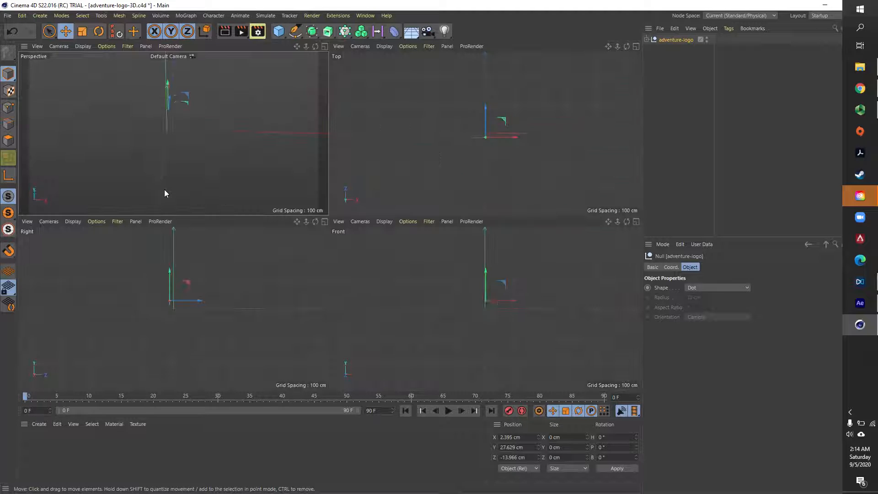
pyautogui.press('F2')
pyautogui.press('F3')
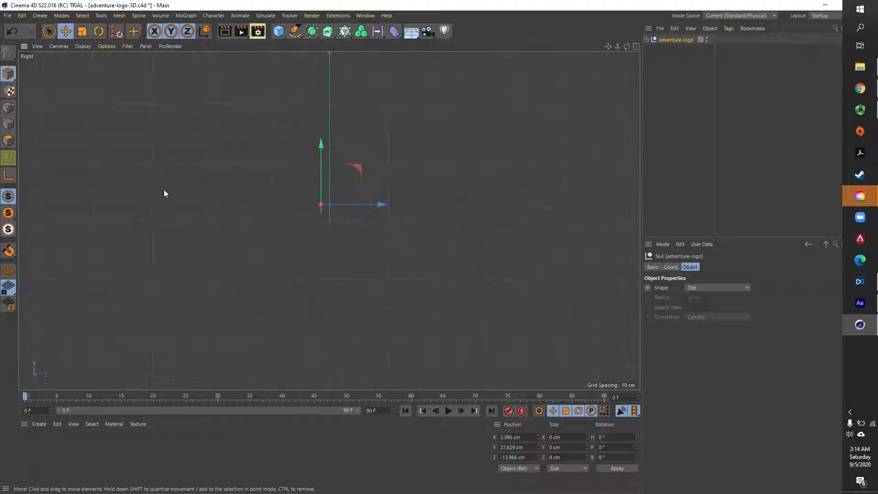
pyautogui.press('F4')
pyautogui.press('F2')
pyautogui.press('F3')
pyautogui.press('F4')
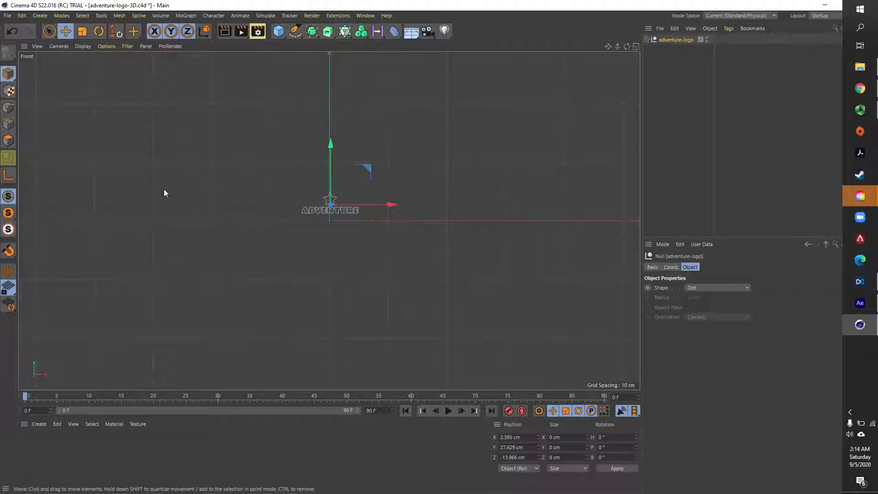
pyautogui.press('F3')
pyautogui.press('F1')
pyautogui.press('F5')
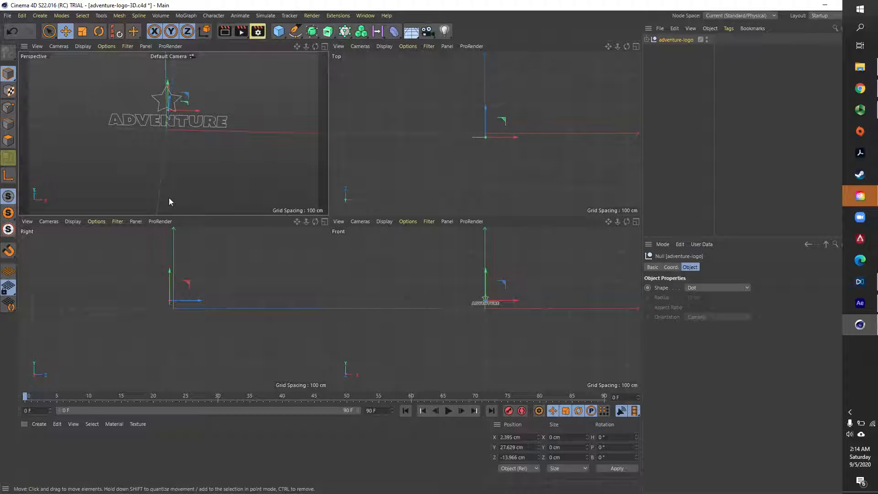
pyautogui.click(169, 197)
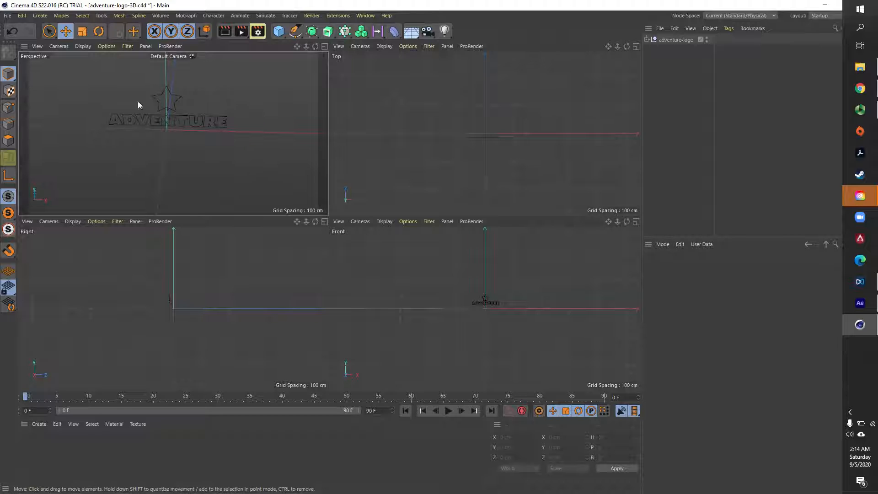
# - Add an Extrude object to the scene for the logo splines
pyautogui.click(684, 40)
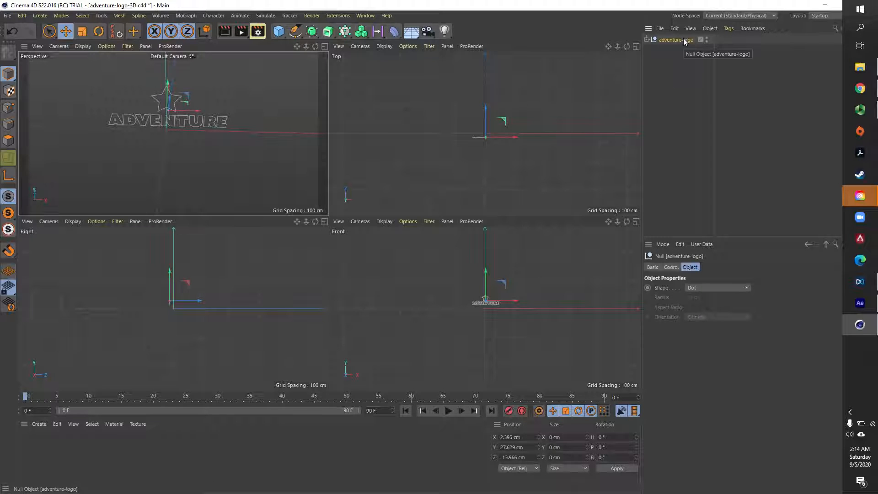
pyautogui.click(328, 34)
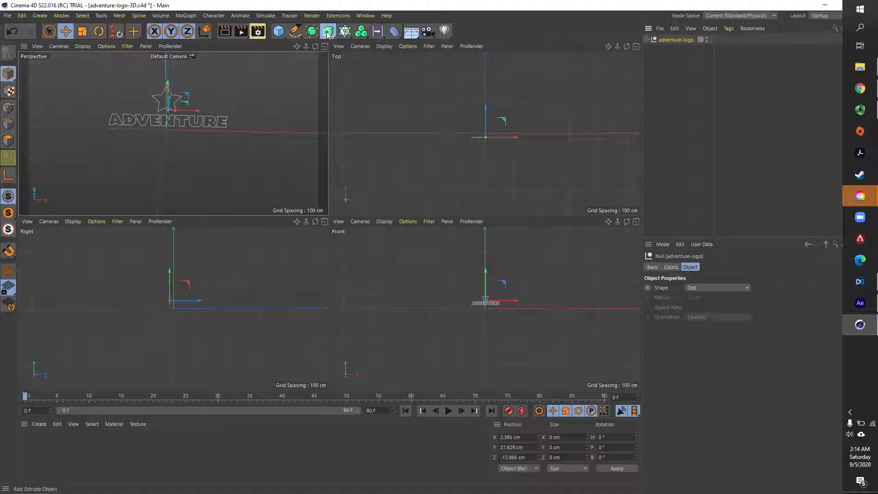
pyautogui.click(368, 44)
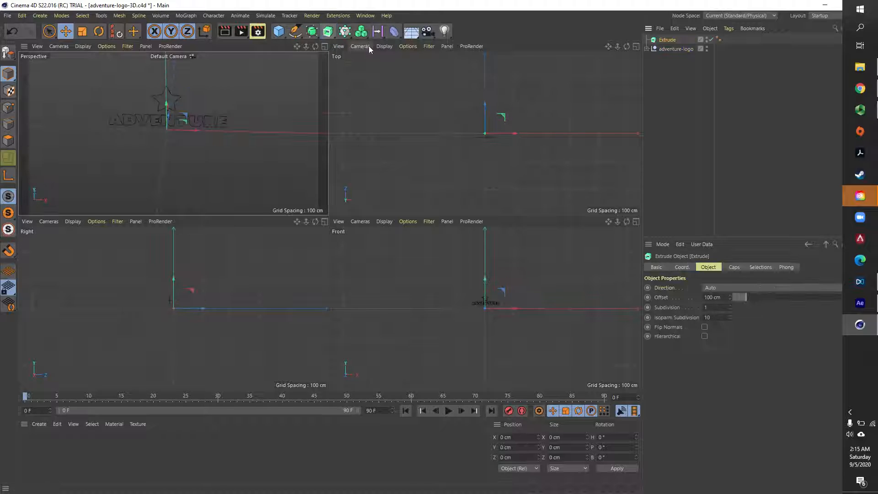
# - Move all the logo's path splines into the Extrude object and delete the emptied adventure-logo null
pyautogui.click(647, 48)
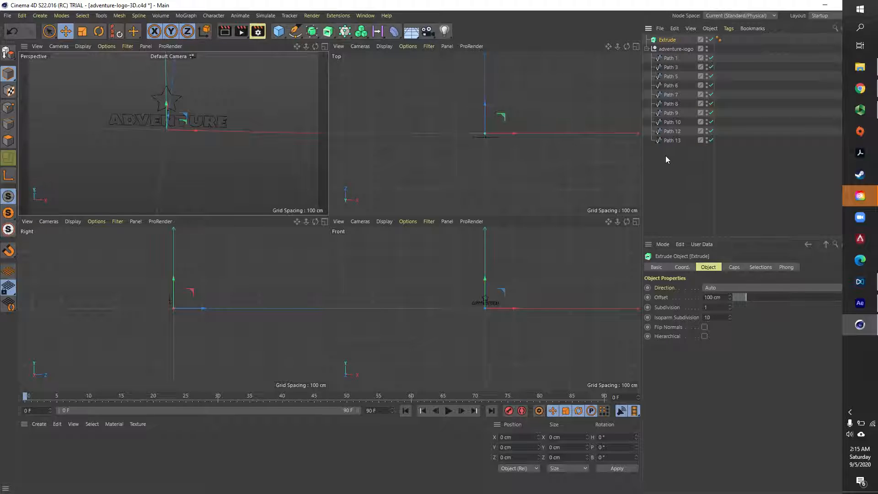
pyautogui.moveTo(658, 153); pyautogui.dragTo(671, 41)
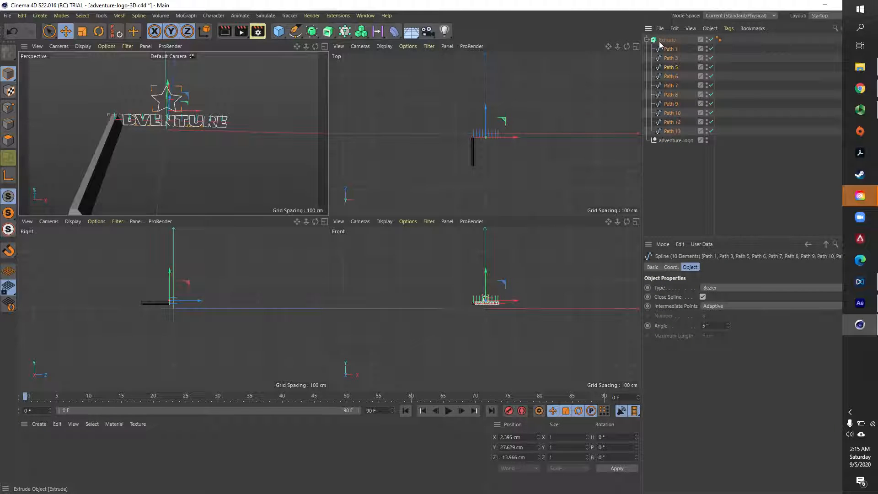
pyautogui.click(675, 142)
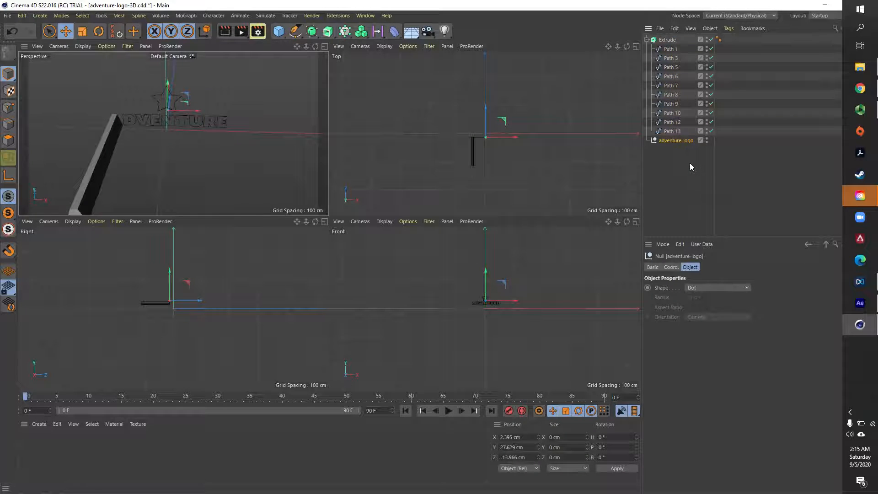
pyautogui.press('Delete')
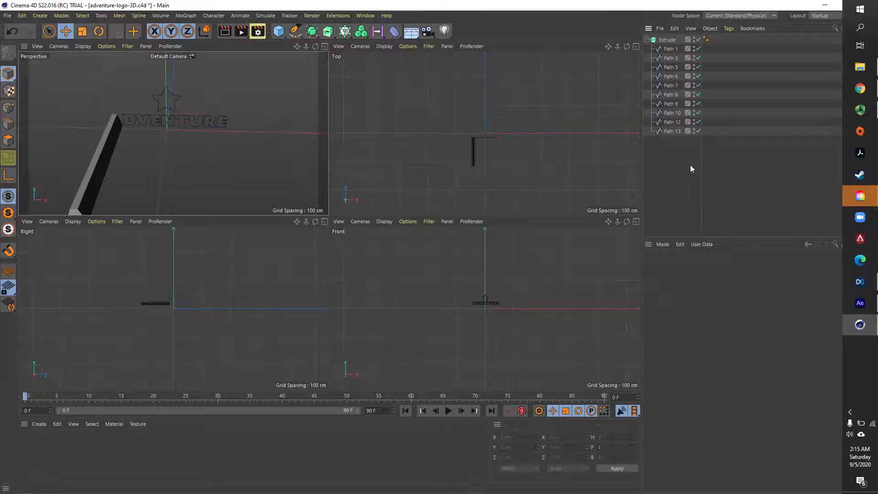
# - Enable Hierarchical on the Extrude object so that all of the logo's child paths are extruded
pyautogui.click(666, 40)
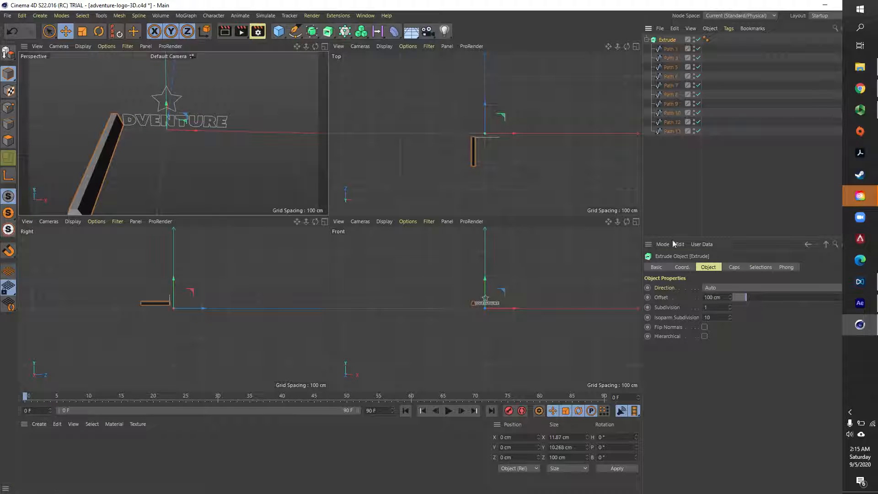
pyautogui.click(704, 337)
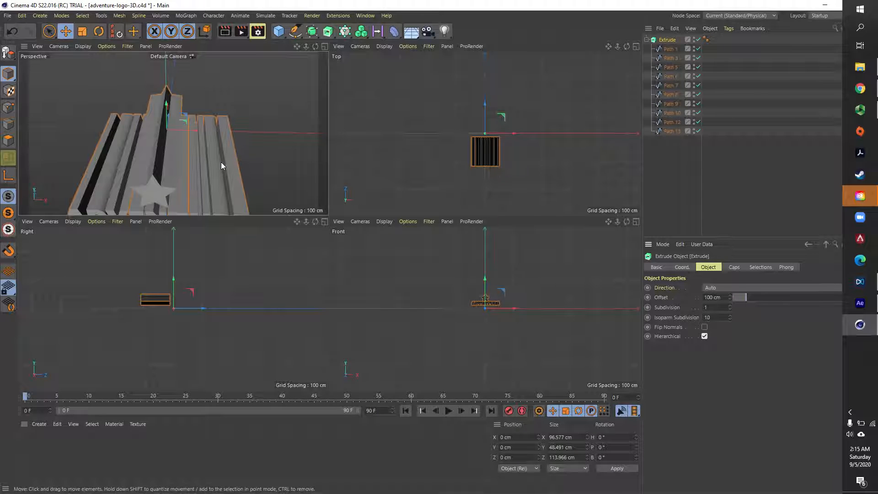
pyautogui.scroll(-5, 232, 163)
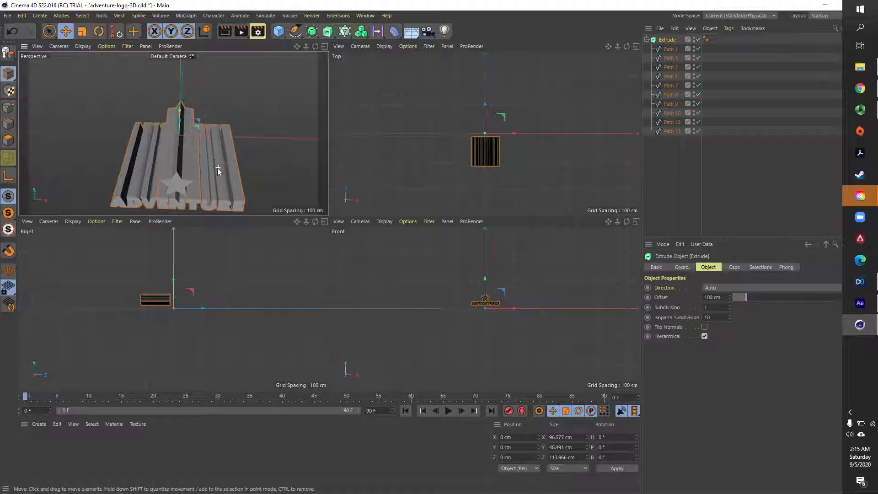
pyautogui.keyDown('alt'); pyautogui.moveTo(217, 168); pyautogui.dragTo(183, 104); pyautogui.keyUp('alt')
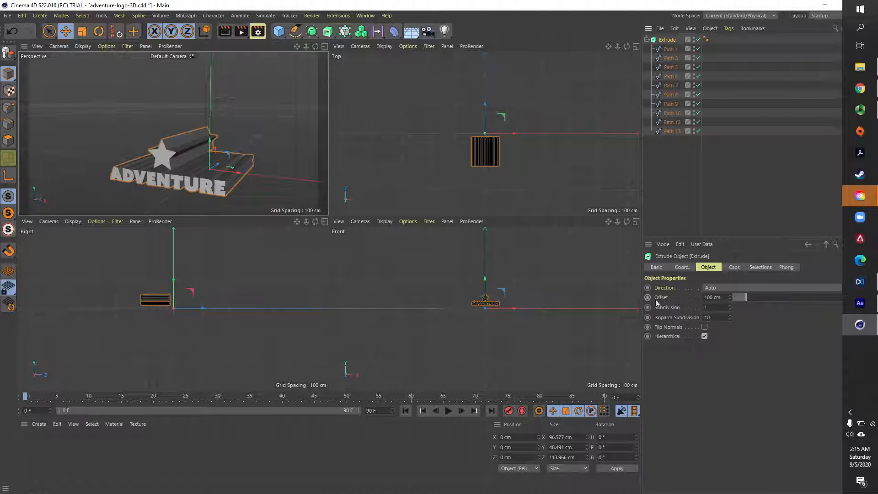
# - Set the Extrude object's offset to 10 cm
pyautogui.click(712, 298)
pyautogui.press('Return')
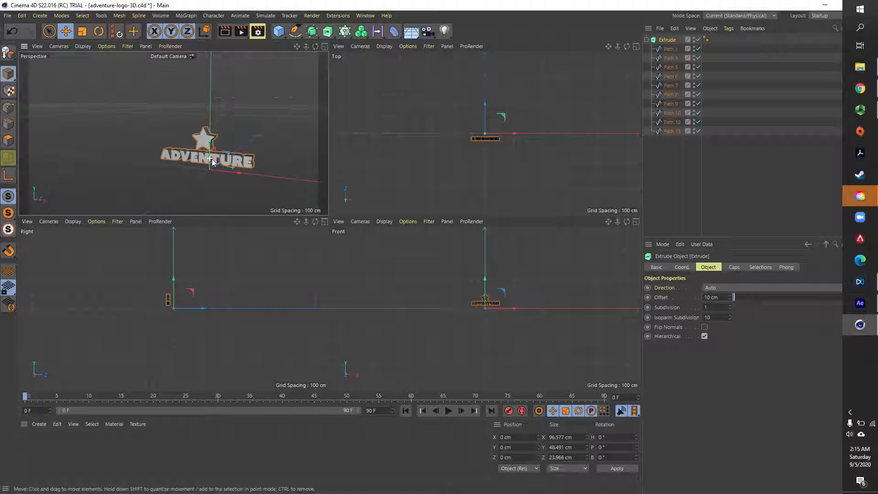
pyautogui.scroll(6, 209, 153)
pyautogui.keyDown('alt'); pyautogui.moveTo(240, 159); pyautogui.dragTo(243, 180); pyautogui.keyUp('alt')
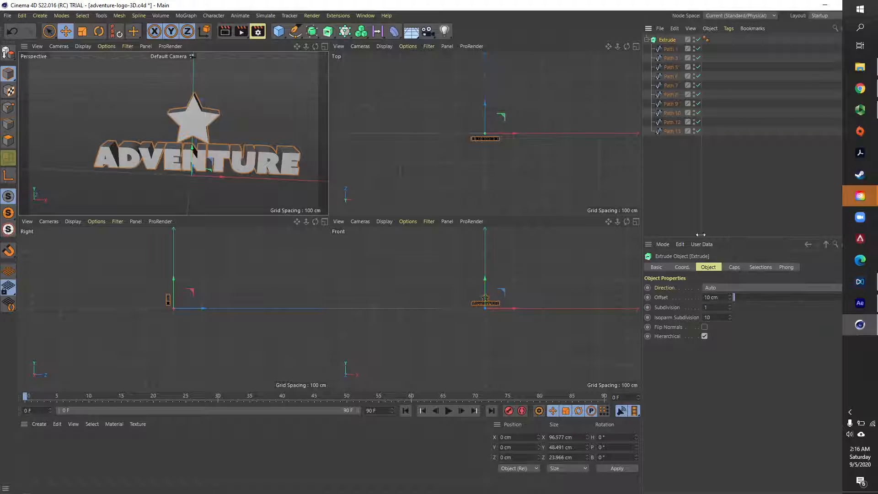
# - Give the Extrude object's caps a round bevel with a size of 0.2 cm
pyautogui.click(735, 268)
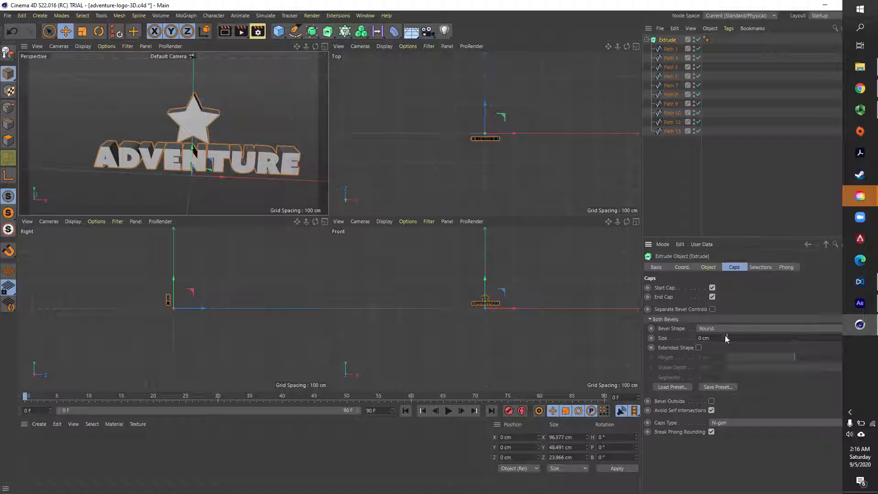
pyautogui.click(725, 337)
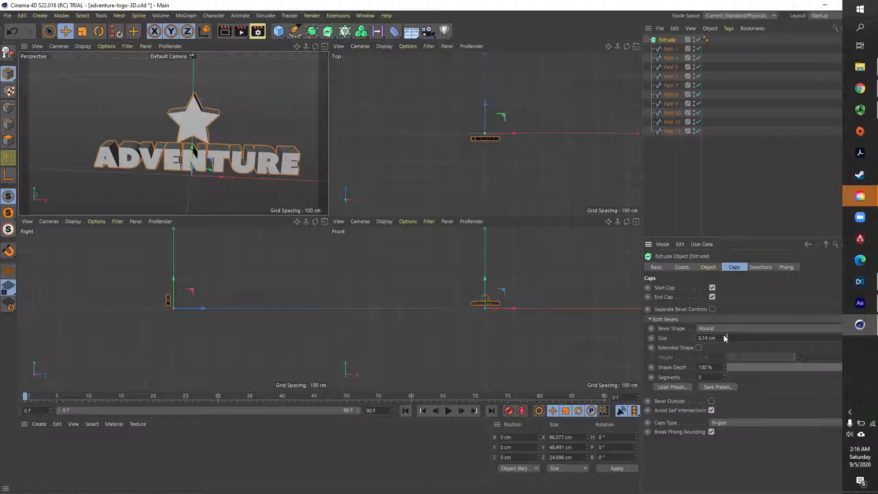
pyautogui.click(724, 336)
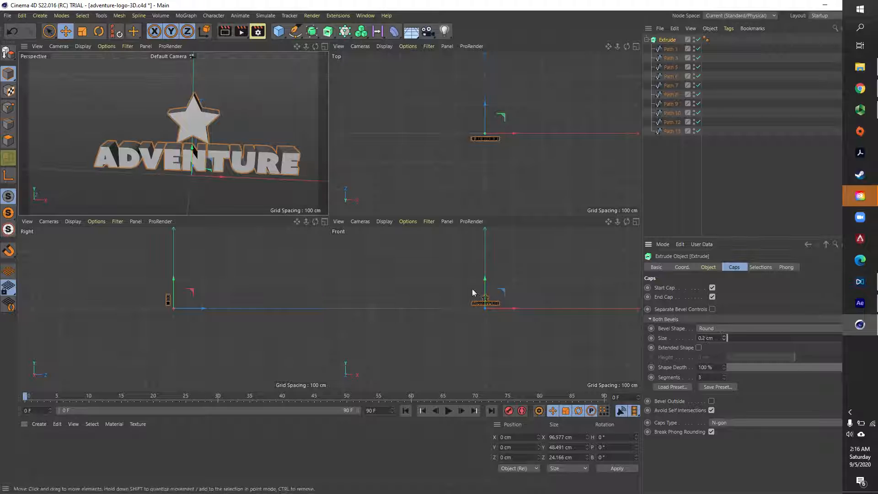
pyautogui.scroll(5, 244, 166)
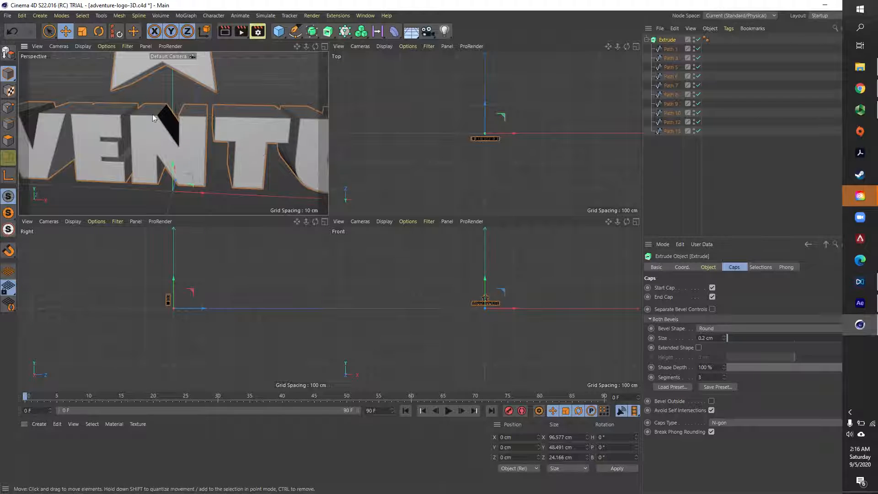
pyautogui.scroll(-5, 259, 145)
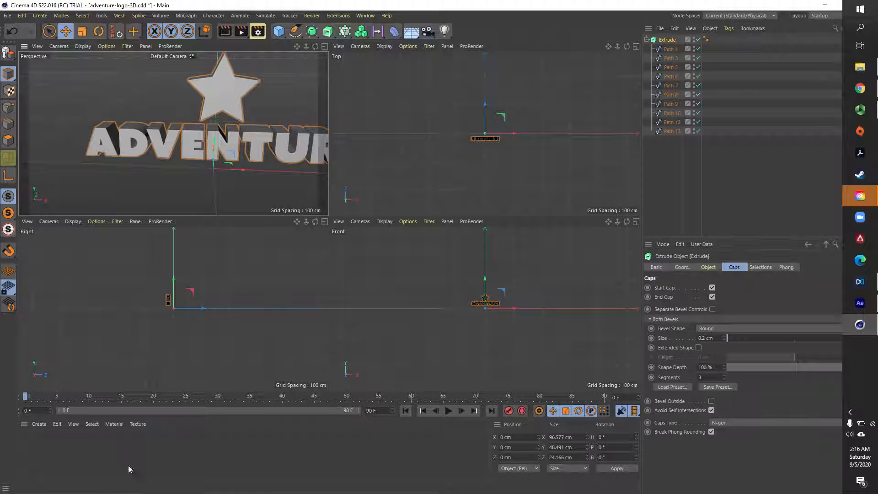
# - Create a new default material with a purple color (H 289°, S 100%, V 62%) and enable its Glow channel
pyautogui.click(40, 424)
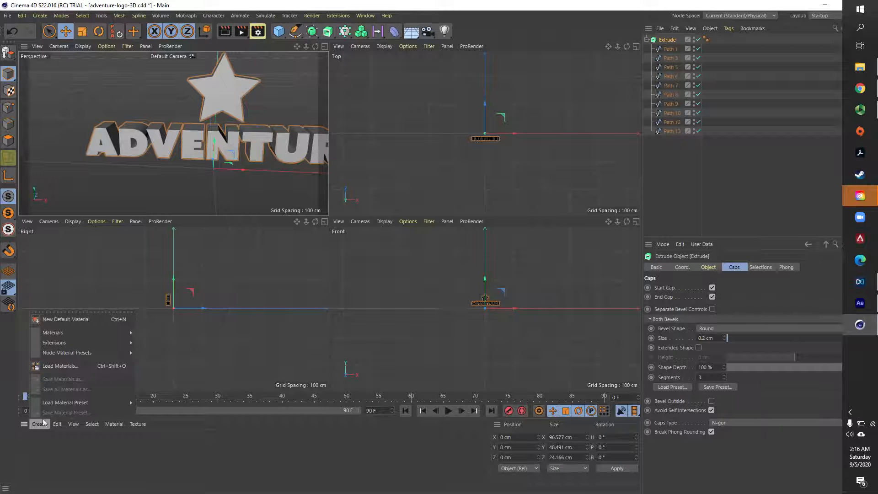
pyautogui.click(67, 320)
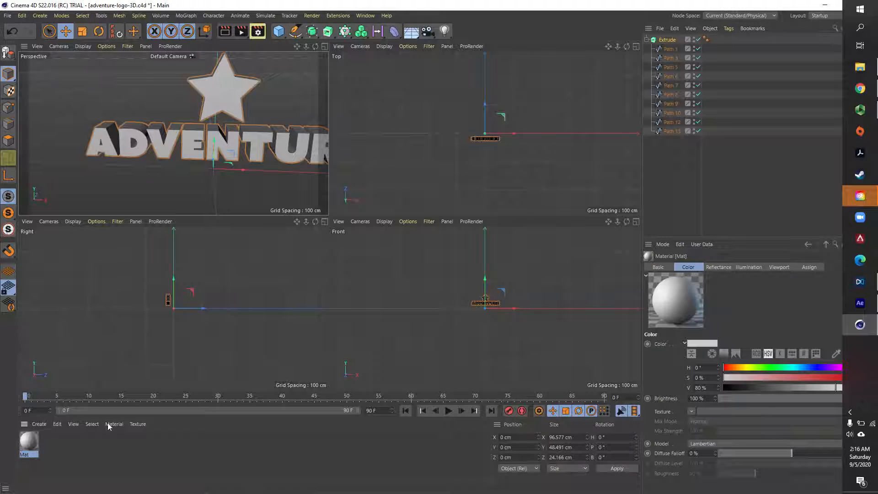
pyautogui.doubleClick(31, 440)
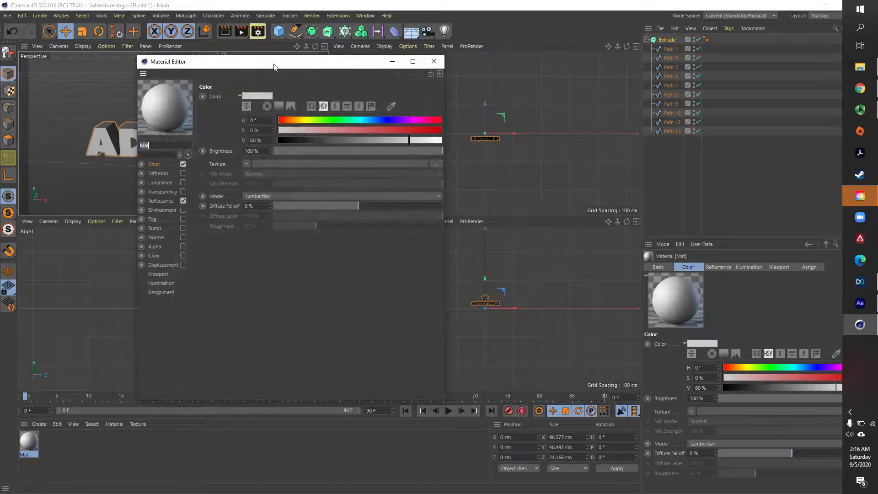
pyautogui.moveTo(274, 67); pyautogui.dragTo(359, 80)
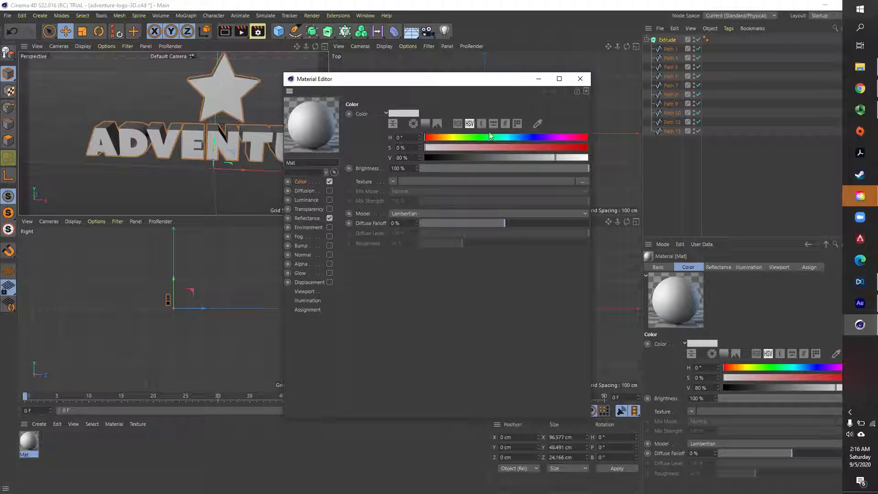
pyautogui.click(548, 146)
pyautogui.moveTo(553, 156)
pyautogui.mouseDown()
pyautogui.moveTo(531, 157)
pyautogui.moveTo(590, 146)
pyautogui.mouseUp()
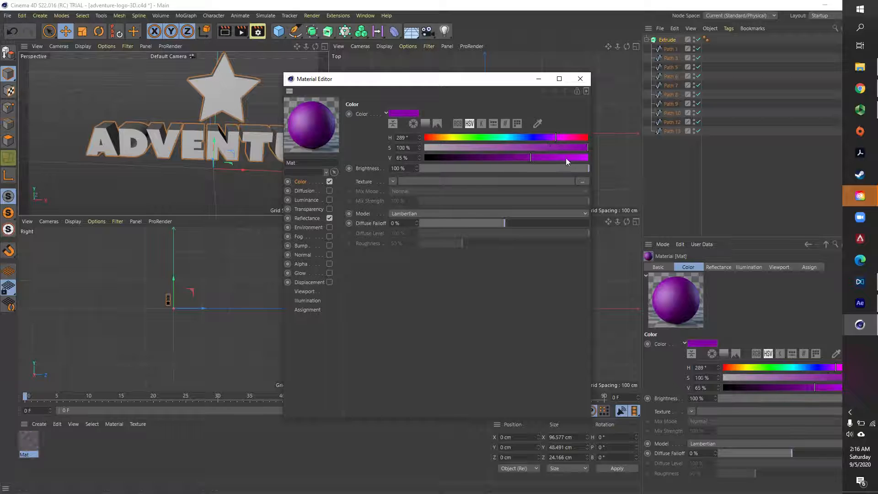
pyautogui.moveTo(531, 157); pyautogui.dragTo(526, 157)
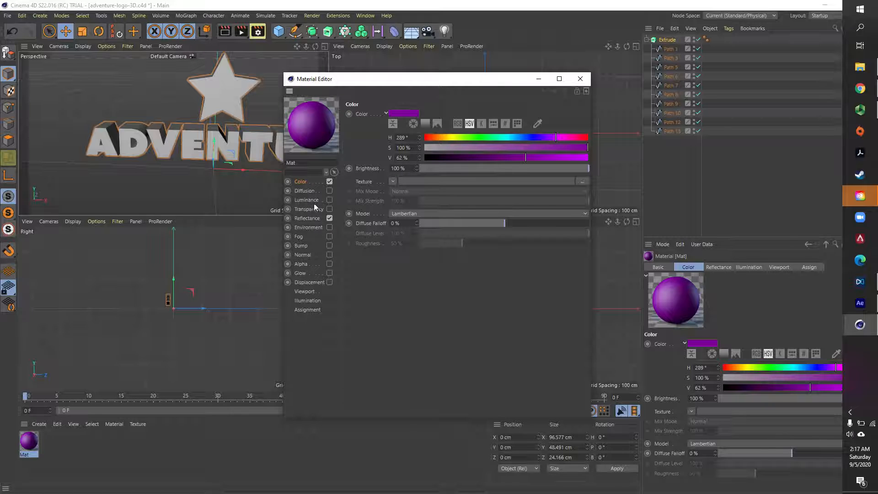
pyautogui.click(330, 274)
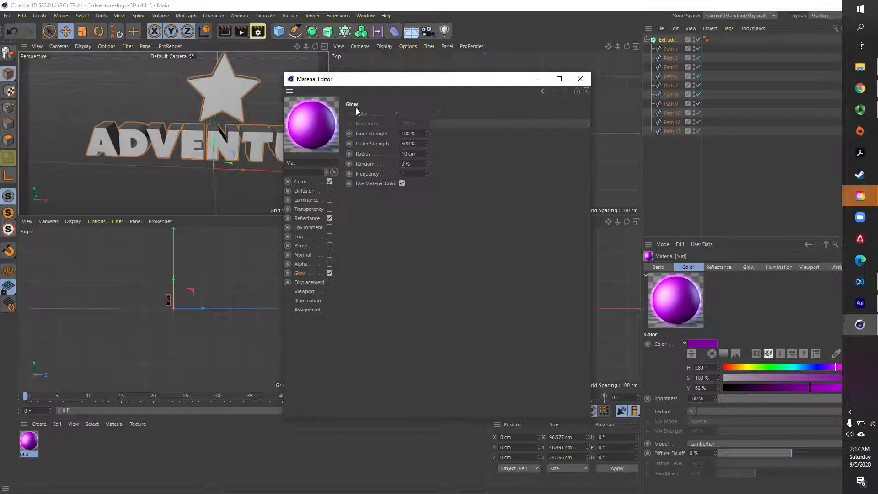
pyautogui.click(580, 78)
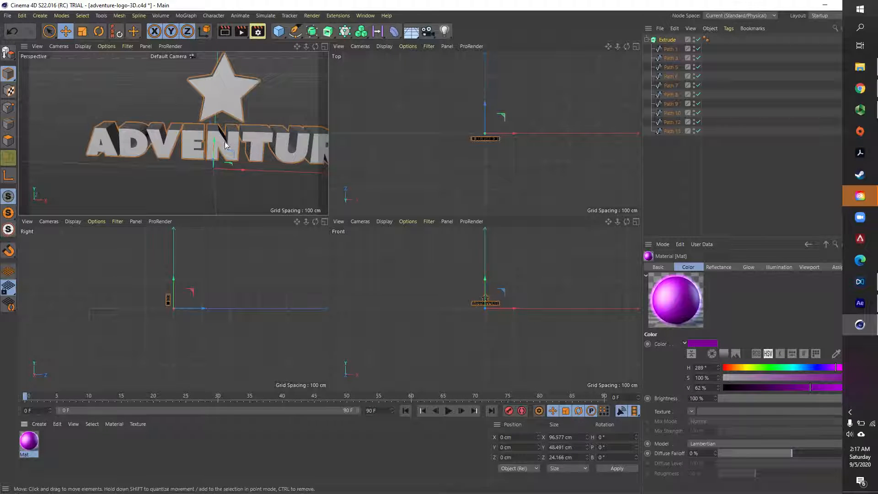
# - Apply the purple glowing material to the logo's Extrude object
pyautogui.moveTo(32, 443); pyautogui.dragTo(671, 41)
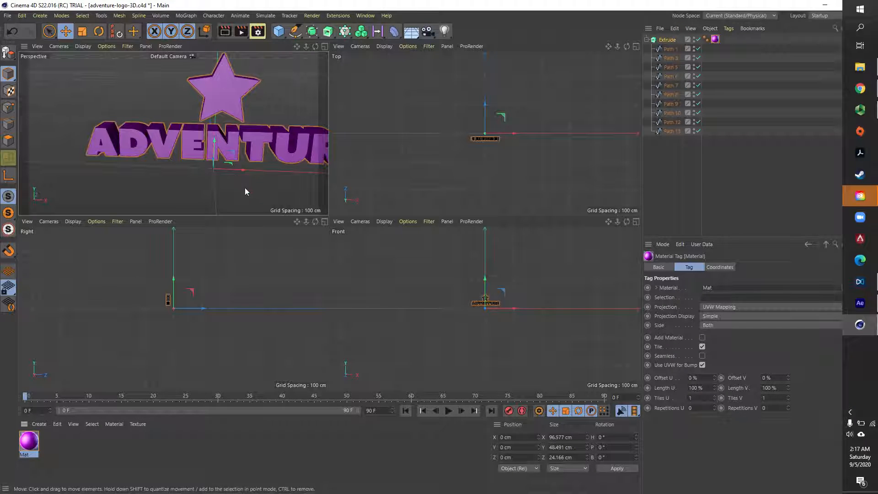
pyautogui.keyDown('alt'); pyautogui.moveTo(258, 182); pyautogui.dragTo(232, 175); pyautogui.keyUp('alt')
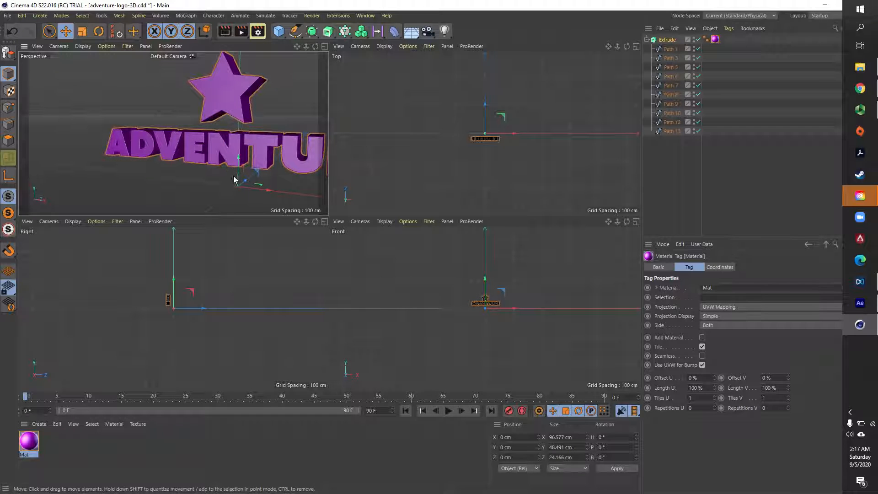
pyautogui.click(232, 174)
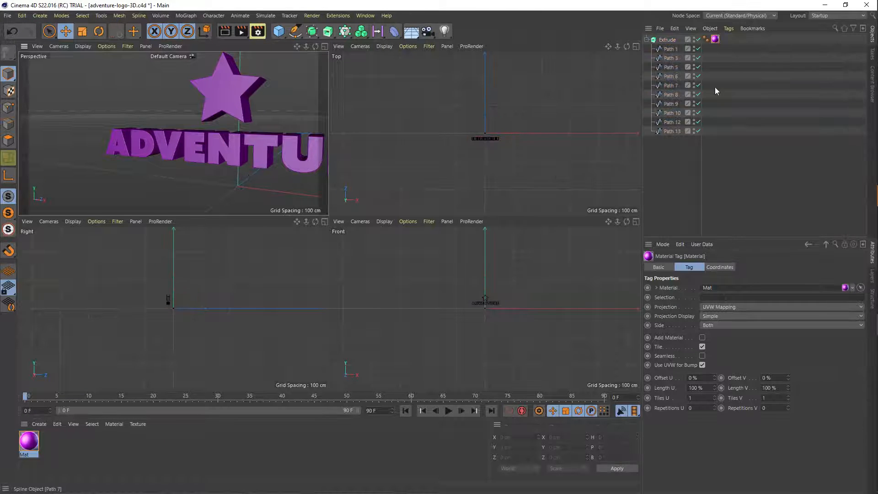
pyautogui.click(668, 41)
pyautogui.keyDown('alt'); pyautogui.moveTo(182, 180); pyautogui.dragTo(280, 174); pyautogui.keyUp('alt')
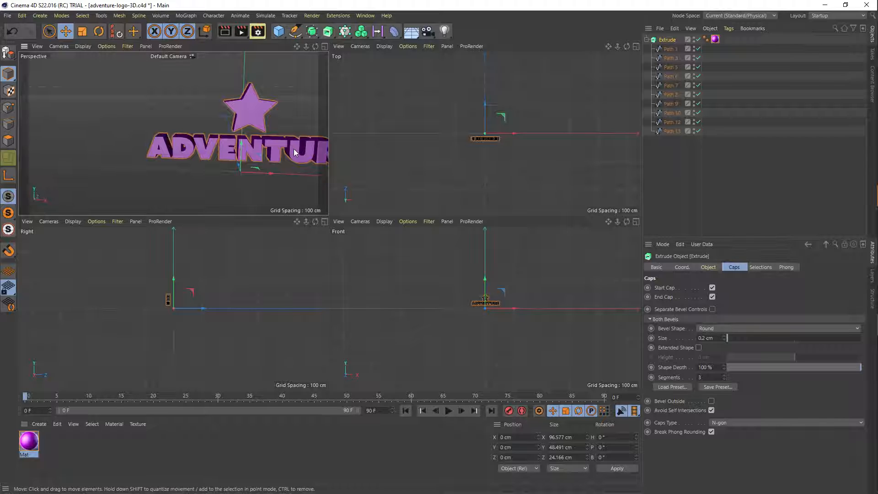
pyautogui.keyDown('alt'); pyautogui.moveTo(281, 170); pyautogui.dragTo(174, 172, button='middle'); pyautogui.keyUp('alt')
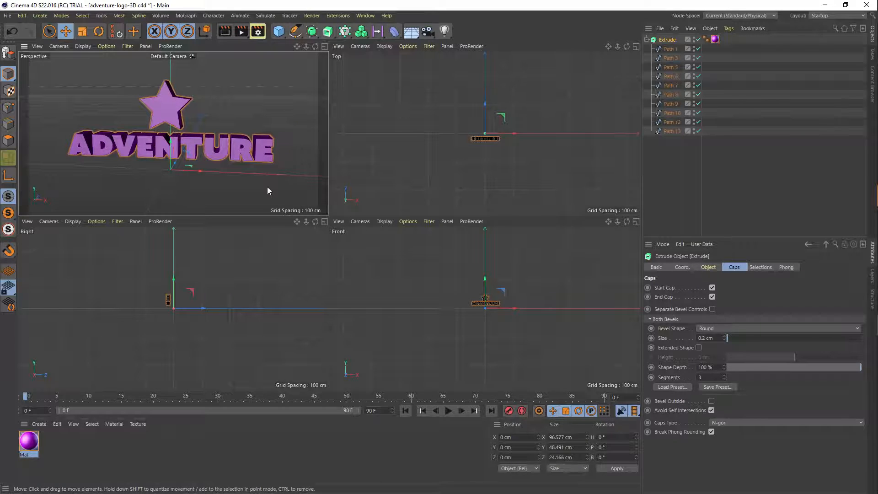
pyautogui.keyDown('alt'); pyautogui.moveTo(245, 175); pyautogui.dragTo(156, 170, button='right'); pyautogui.keyUp('alt')
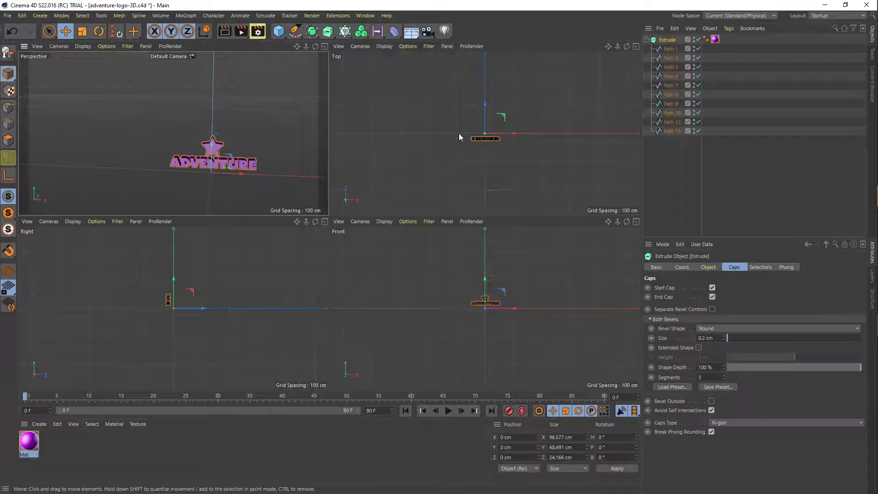
# - Add a spot light and place it in front of the logo at about X -52 cm, Y 39 cm and Z -224 cm
pyautogui.click(446, 31)
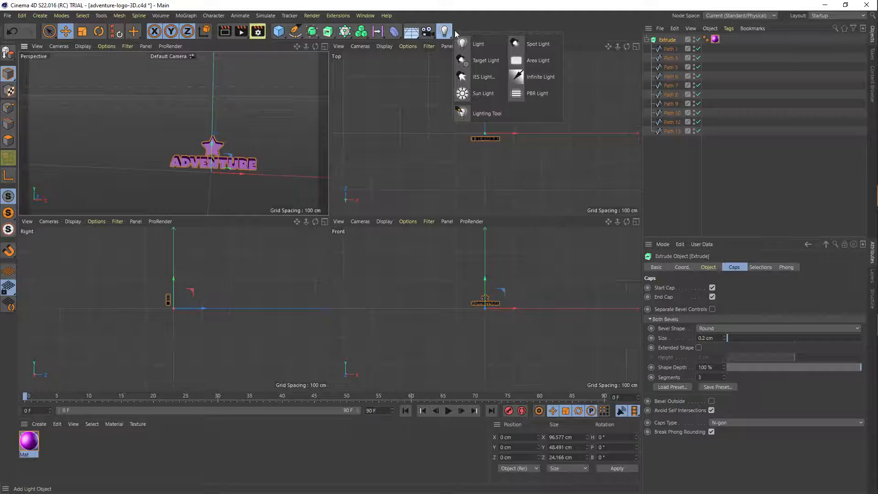
pyautogui.click(537, 44)
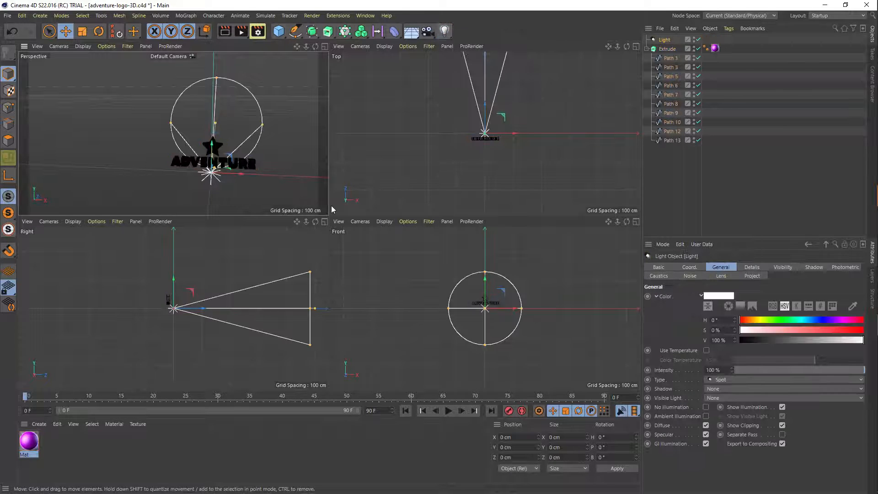
pyautogui.moveTo(217, 109); pyautogui.dragTo(177, 138)
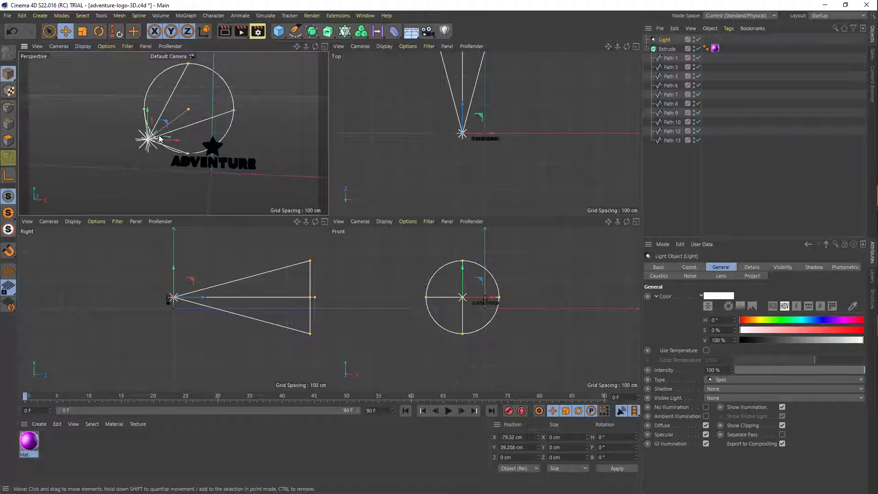
pyautogui.moveTo(155, 135); pyautogui.dragTo(57, 208)
pyautogui.moveTo(492, 197)
pyautogui.mouseDown()
pyautogui.moveTo(519, 200)
pyautogui.moveTo(486, 197)
pyautogui.moveTo(496, 198)
pyautogui.mouseUp()
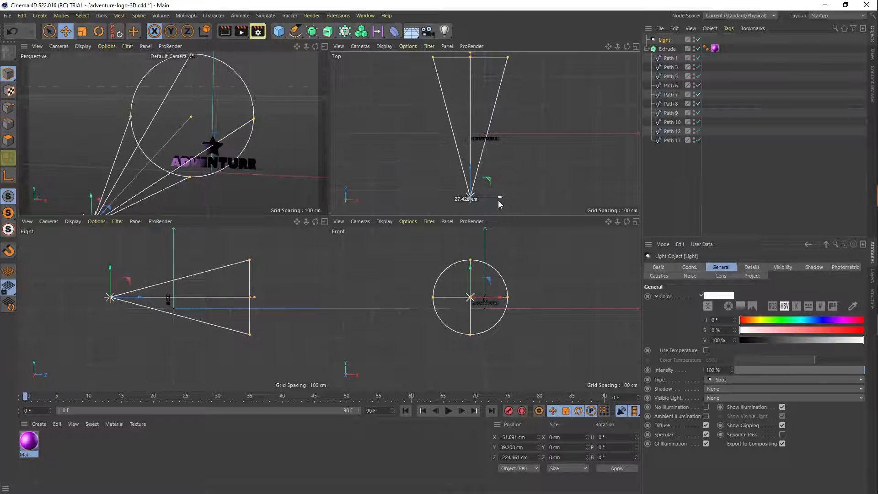
pyautogui.moveTo(281, 176)
pyautogui.keyDown('alt'); pyautogui.mouseDown()
pyautogui.moveTo(252, 182)
pyautogui.moveTo(271, 182)
pyautogui.mouseUp(); pyautogui.keyUp('alt')
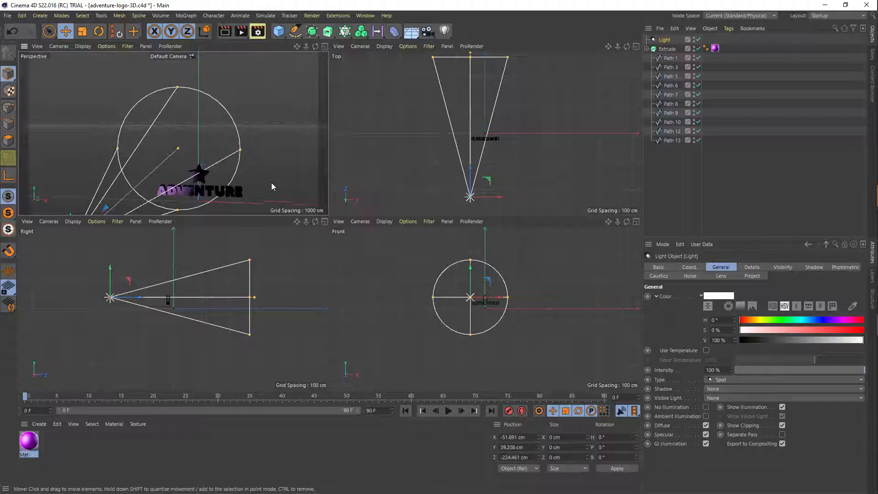
pyautogui.keyDown('alt'); pyautogui.moveTo(271, 183); pyautogui.dragTo(242, 191, button='right'); pyautogui.keyUp('alt')
pyautogui.keyDown('alt'); pyautogui.moveTo(242, 191); pyautogui.dragTo(247, 202); pyautogui.keyUp('alt')
# - Add an omni light and place it in front of and above the logo at about X 54 cm, Y 127 cm and Z -381 cm
pyautogui.click(446, 31)
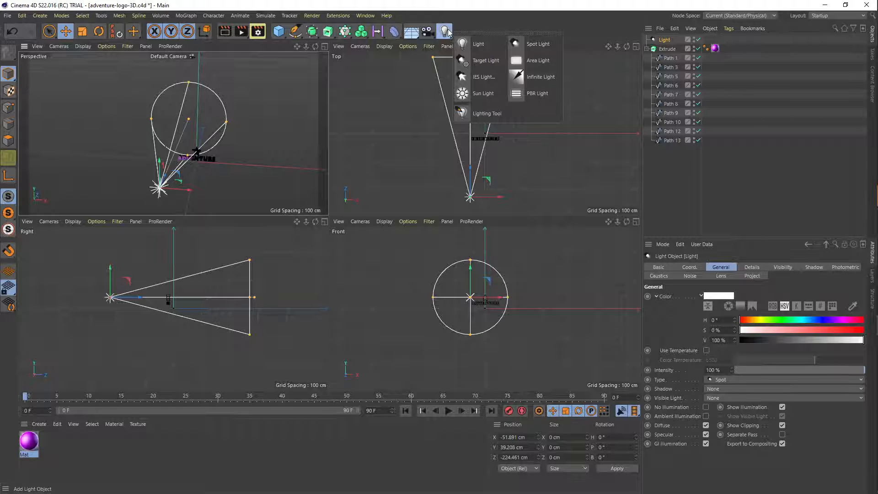
pyautogui.click(476, 44)
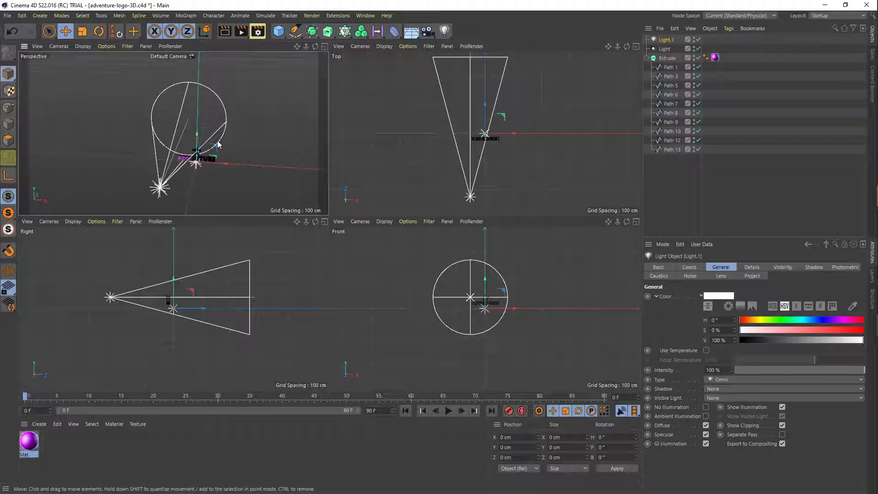
pyautogui.moveTo(197, 140); pyautogui.dragTo(199, 107)
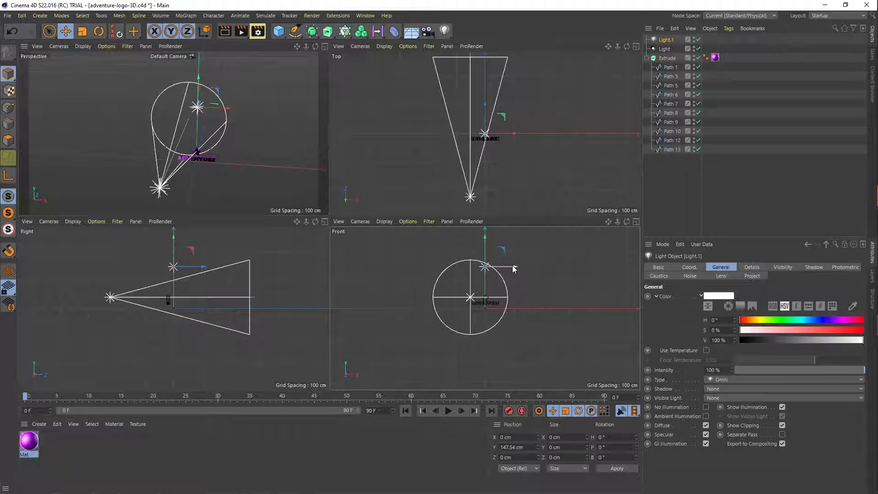
pyautogui.moveTo(514, 269); pyautogui.dragTo(532, 267)
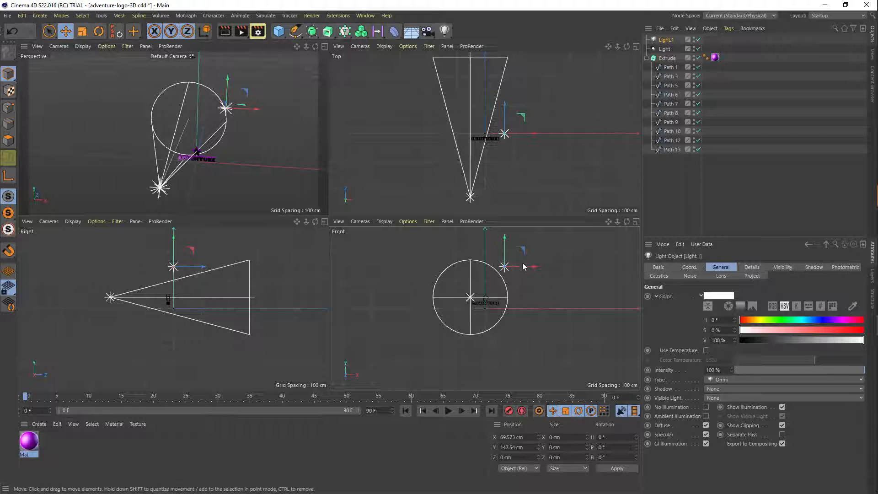
pyautogui.moveTo(505, 238); pyautogui.dragTo(505, 242)
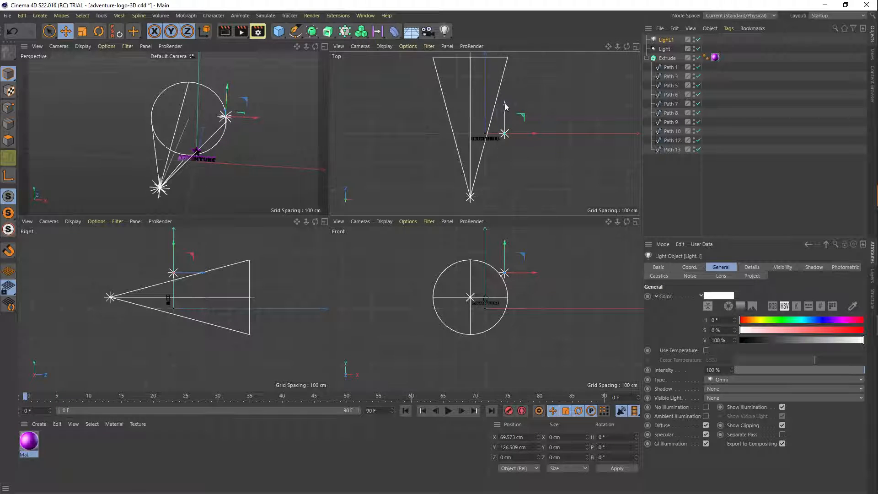
pyautogui.moveTo(504, 102); pyautogui.dragTo(509, 208)
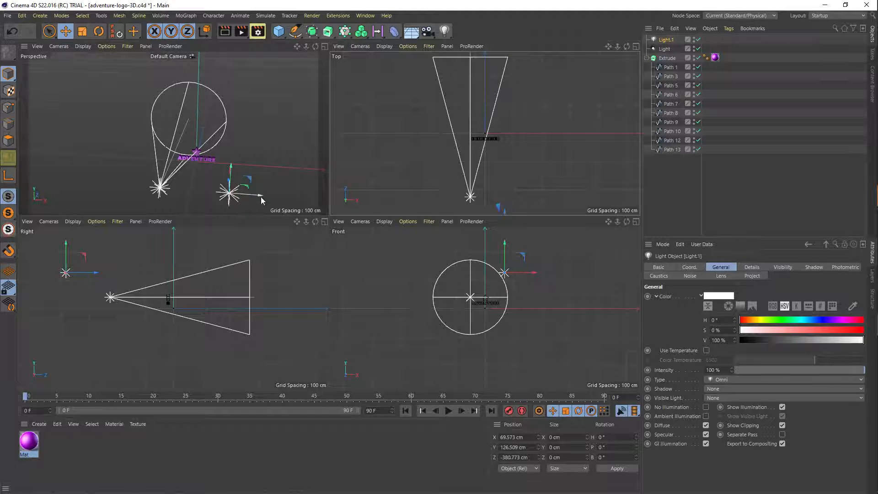
pyautogui.moveTo(261, 197)
pyautogui.mouseDown()
pyautogui.moveTo(231, 198)
pyautogui.moveTo(251, 199)
pyautogui.mouseUp()
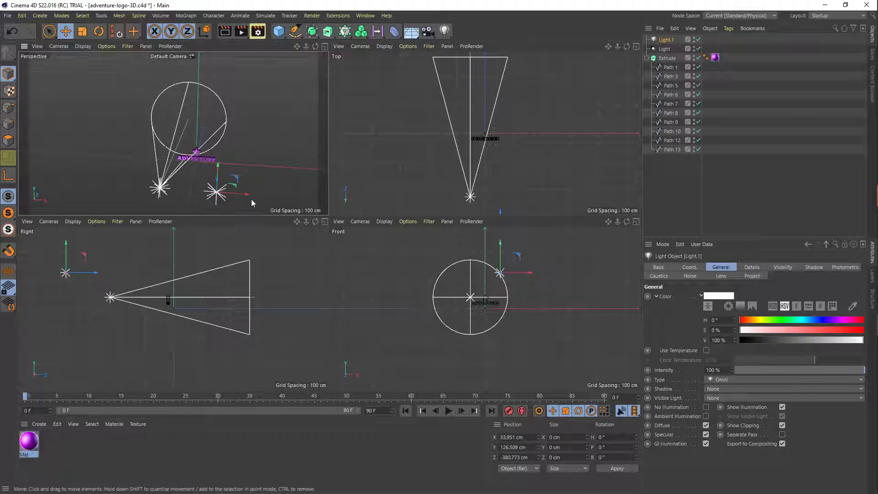
# - Add a second spot light behind the logo at about Z 140 cm and rotate it to about H -183°, P 11° and B 21°
pyautogui.click(447, 32)
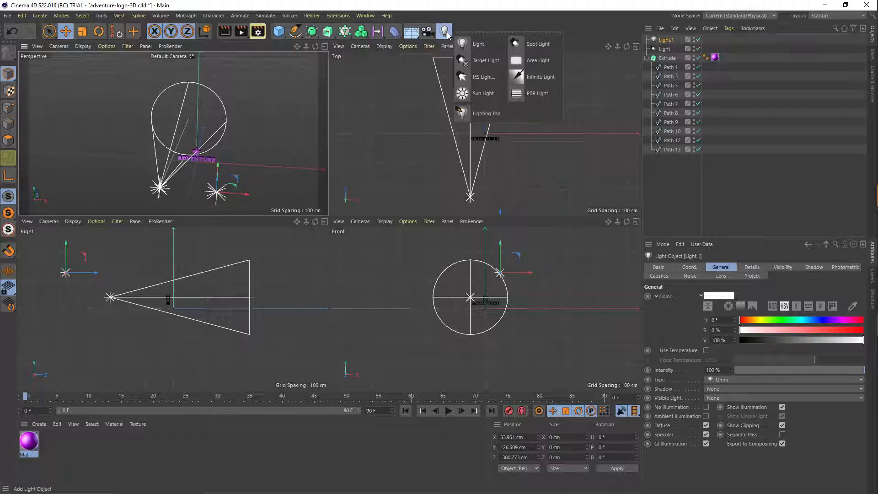
pyautogui.click(530, 44)
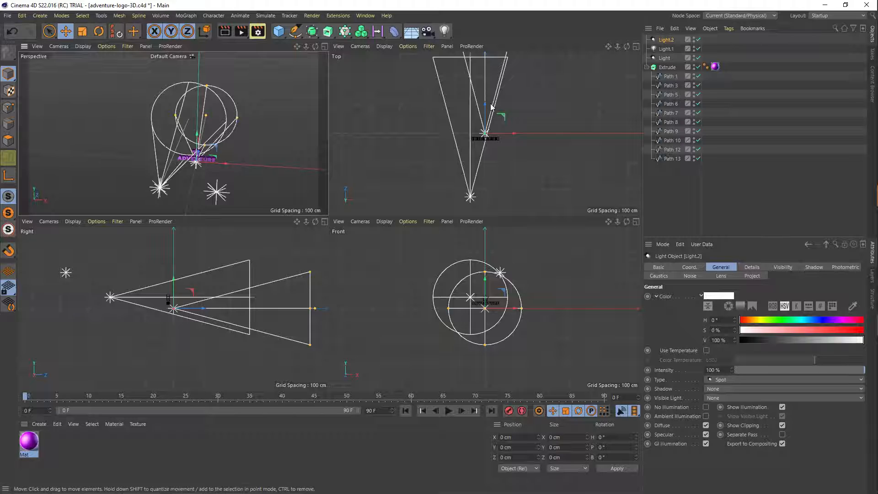
pyautogui.moveTo(487, 106); pyautogui.dragTo(502, 72)
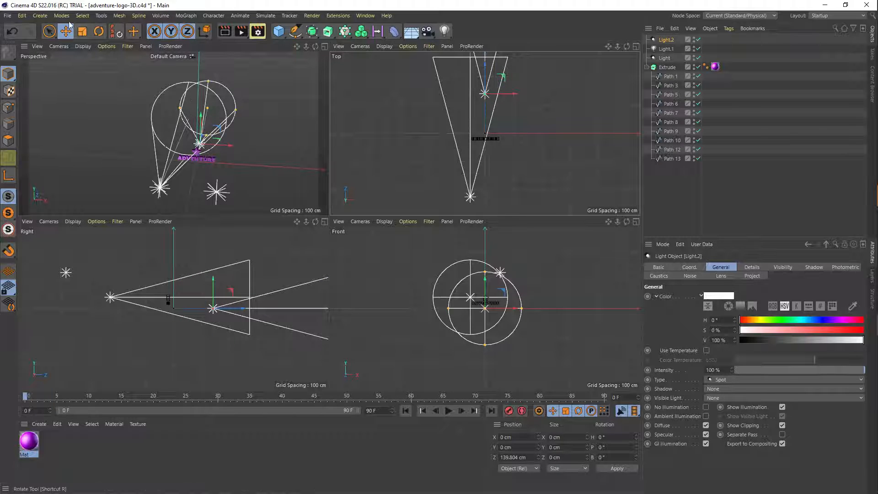
pyautogui.click(98, 31)
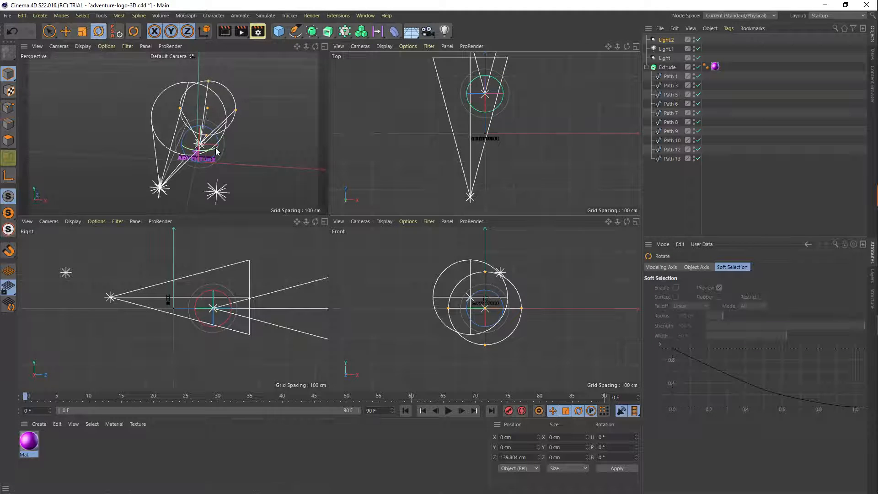
pyautogui.moveTo(218, 151); pyautogui.dragTo(174, 154)
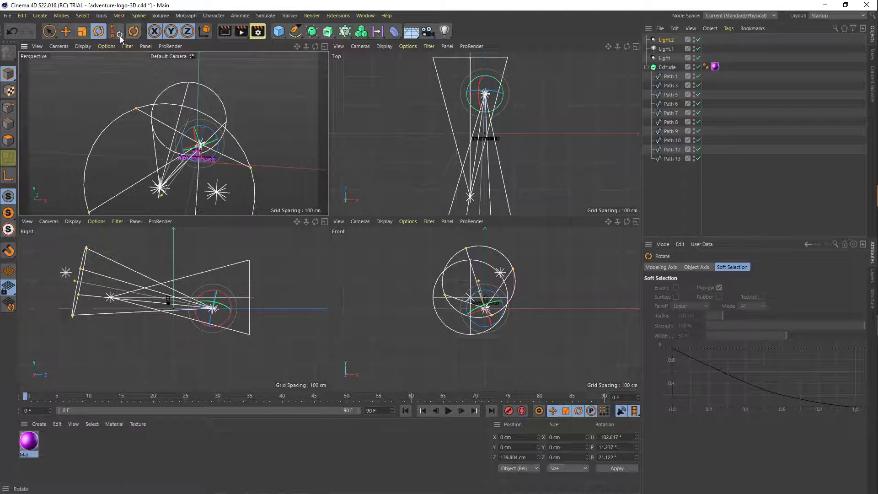
# - Move the rear spot light farther behind the logo to about X 19 cm, Y -83 cm and Z 557 cm
pyautogui.click(66, 31)
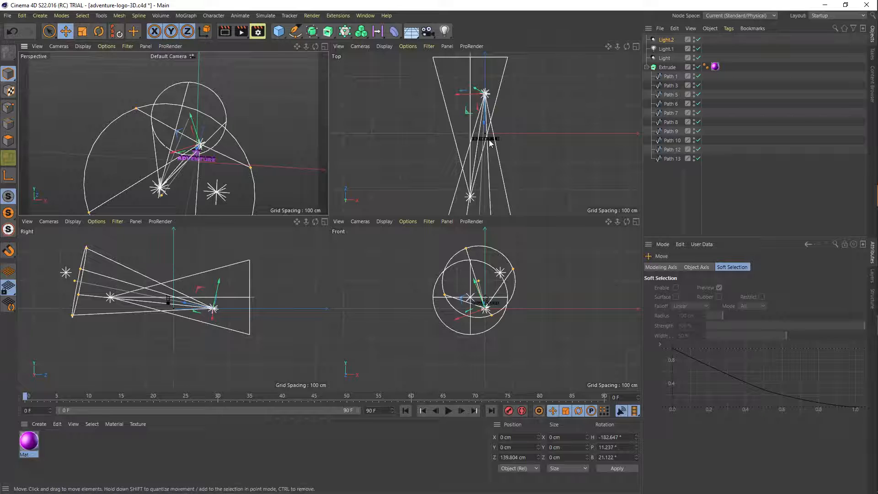
pyautogui.moveTo(489, 143); pyautogui.dragTo(482, 122)
pyautogui.keyDown('alt'); pyautogui.moveTo(165, 148); pyautogui.dragTo(262, 169, button='right'); pyautogui.keyUp('alt')
pyautogui.keyDown('alt'); pyautogui.moveTo(261, 169); pyautogui.dragTo(68, 160); pyautogui.keyUp('alt')
pyautogui.keyDown('alt'); pyautogui.moveTo(243, 183); pyautogui.dragTo(311, 199); pyautogui.keyUp('alt')
pyautogui.keyDown('alt'); pyautogui.moveTo(120, 195); pyautogui.dragTo(141, 198); pyautogui.keyUp('alt')
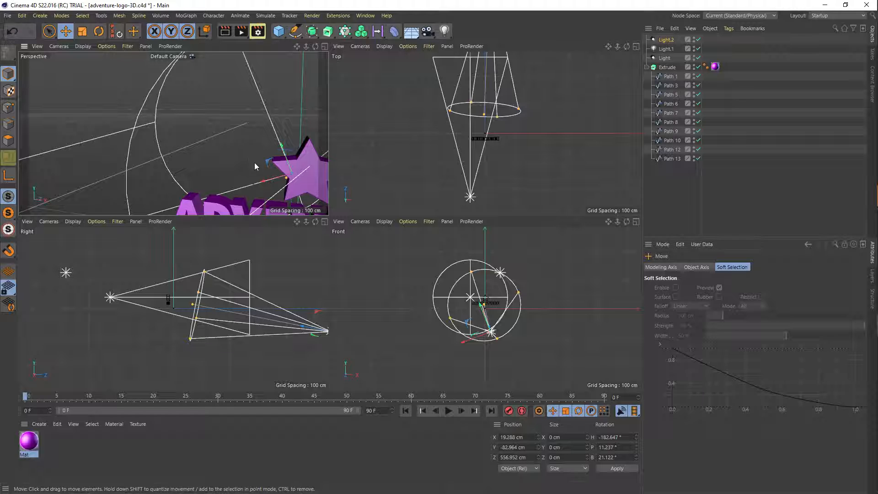
pyautogui.scroll(-5, 262, 166)
pyautogui.keyDown('alt'); pyautogui.moveTo(262, 166); pyautogui.dragTo(205, 172); pyautogui.keyUp('alt')
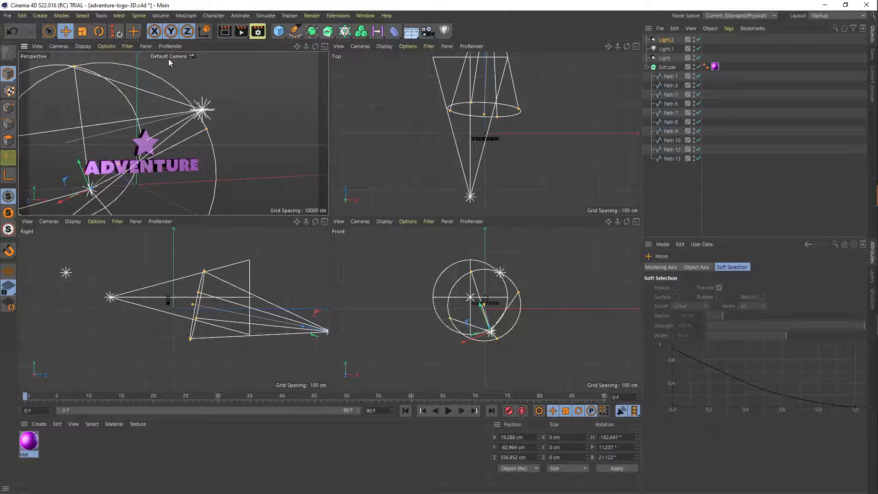
# - Add a camera, look through it in the perspective view, and pull it back to about X -130 cm, Y 28 cm and Z -409 cm
pyautogui.click(428, 31)
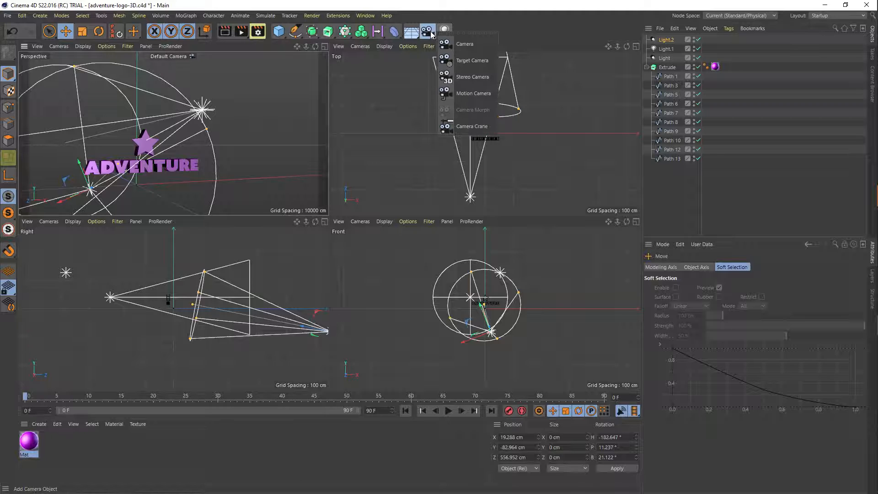
pyautogui.click(465, 44)
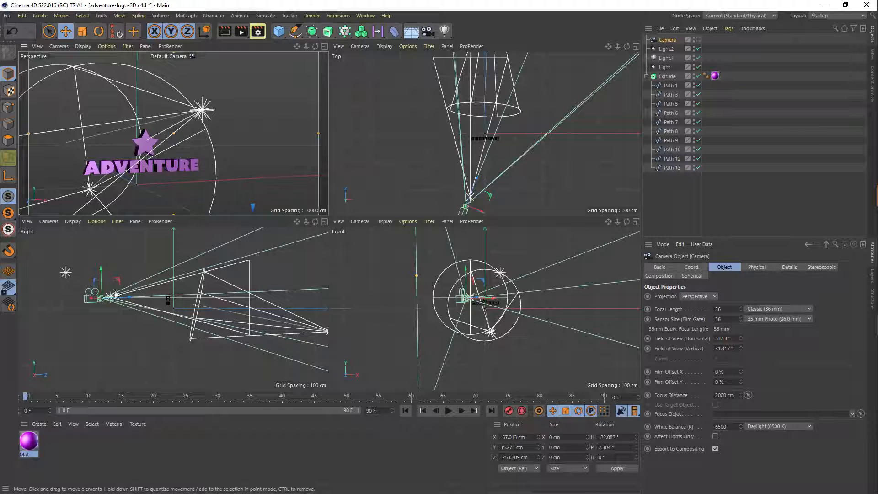
pyautogui.moveTo(130, 300); pyautogui.dragTo(133, 300)
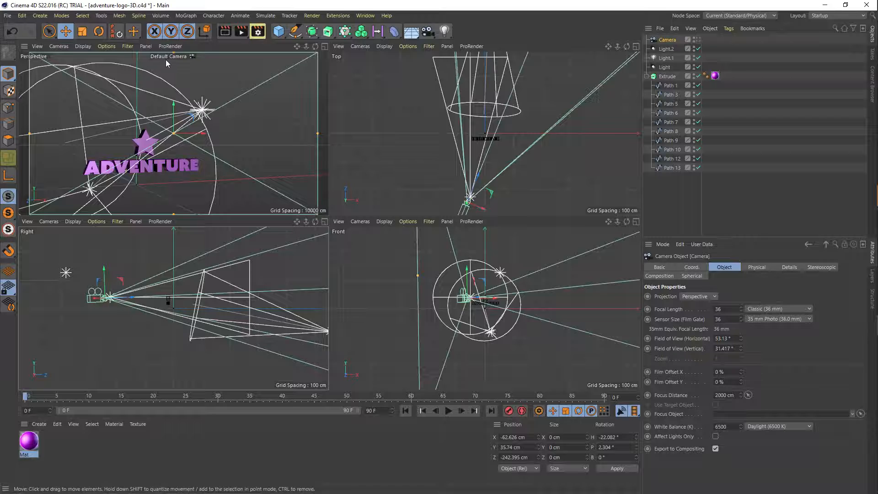
pyautogui.click(182, 56)
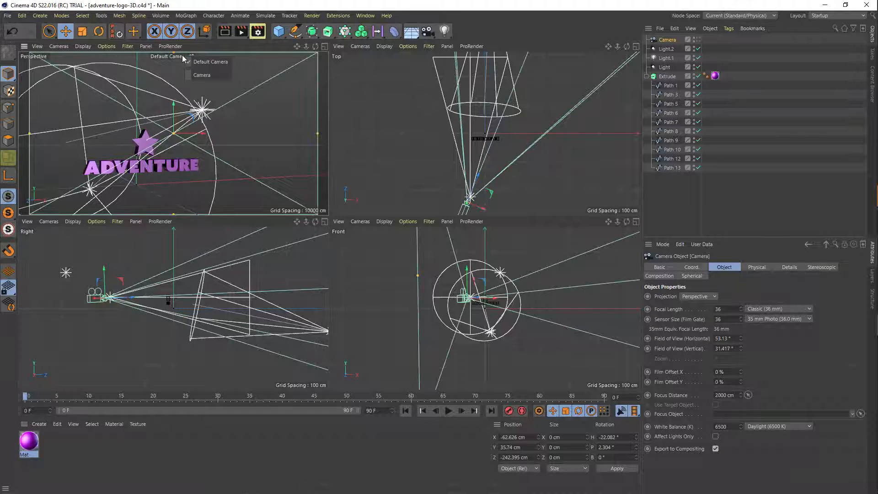
pyautogui.click(198, 74)
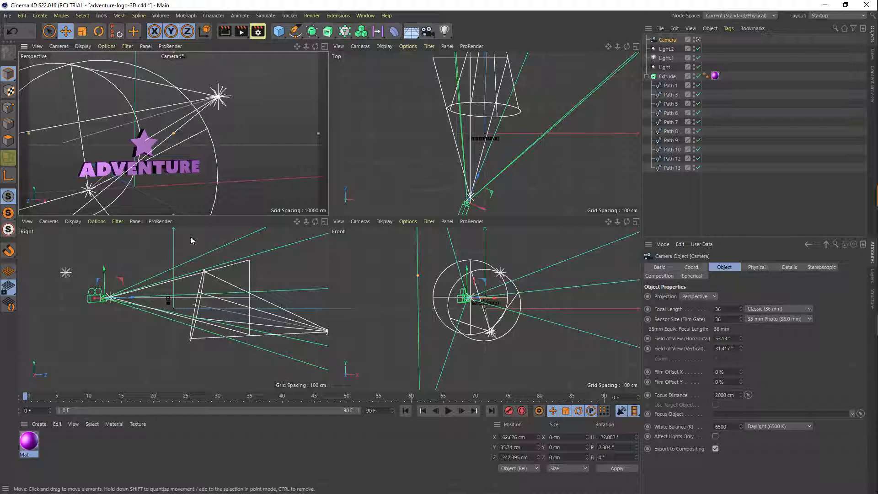
pyautogui.moveTo(131, 296)
pyautogui.mouseDown()
pyautogui.moveTo(87, 302)
pyautogui.moveTo(127, 302)
pyautogui.mouseUp()
pyautogui.moveTo(171, 302); pyautogui.dragTo(86, 300)
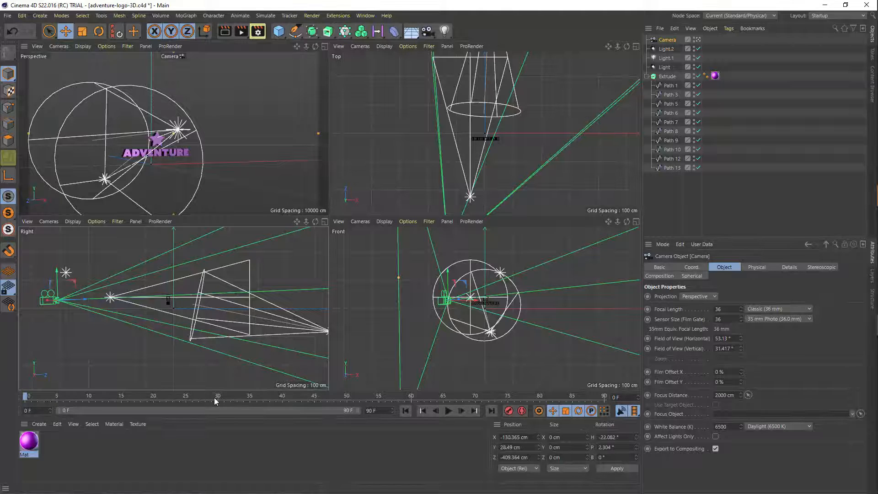
# - Keyframe the camera from frame 0 to about X 57 cm, Y 48 cm and Z 51 cm at frame 90, and save the scene
pyautogui.moveTo(42, 393); pyautogui.dragTo(226, 410)
pyautogui.moveTo(36, 410); pyautogui.dragTo(23, 410)
pyautogui.moveTo(26, 397); pyautogui.dragTo(71, 398)
pyautogui.moveTo(152, 395); pyautogui.dragTo(604, 386)
pyautogui.moveTo(83, 299); pyautogui.dragTo(215, 326)
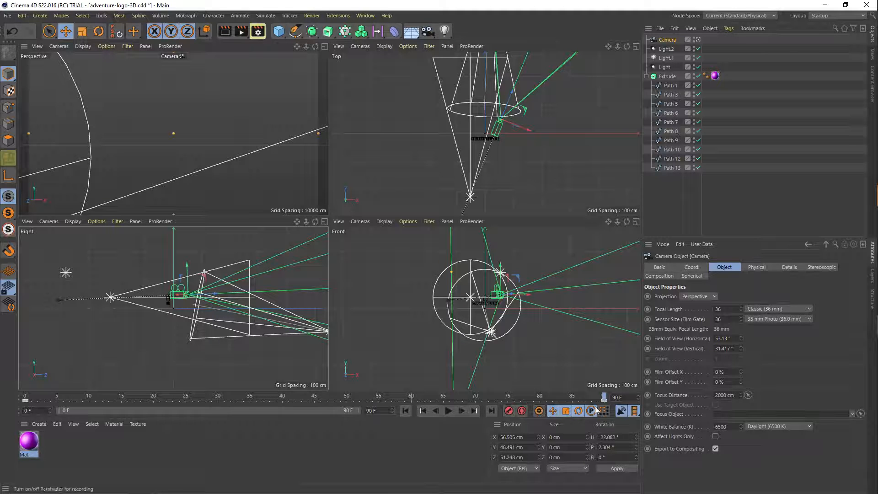
pyautogui.moveTo(604, 398); pyautogui.dragTo(14, 400)
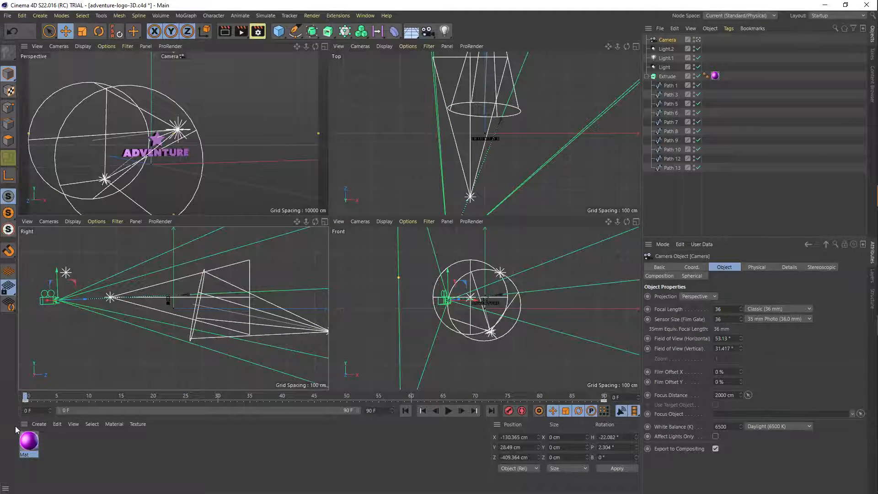
pyautogui.hotkey('ctrl', 's')
# - Switch to After Effects and add adventure-logo-3D.c4d to the Mountains composition above the Mountains.mp4 layer
pyautogui.hotkey('alt', 'Tab')
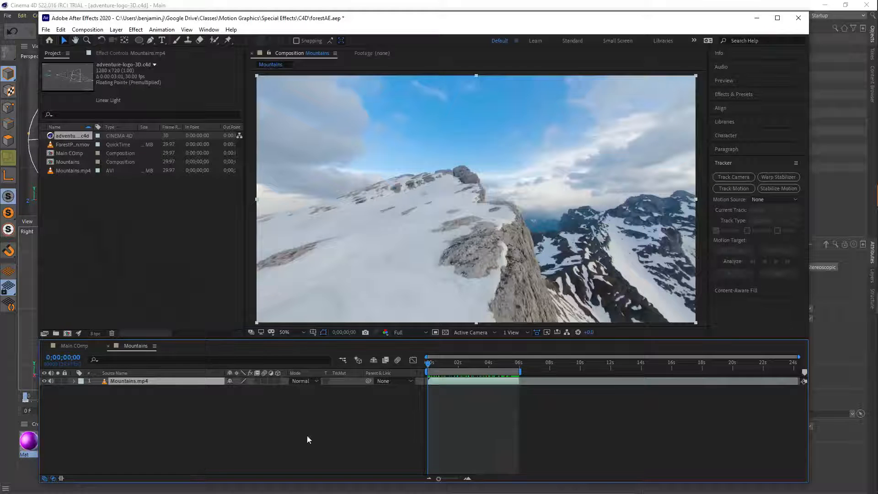
pyautogui.click(52, 136)
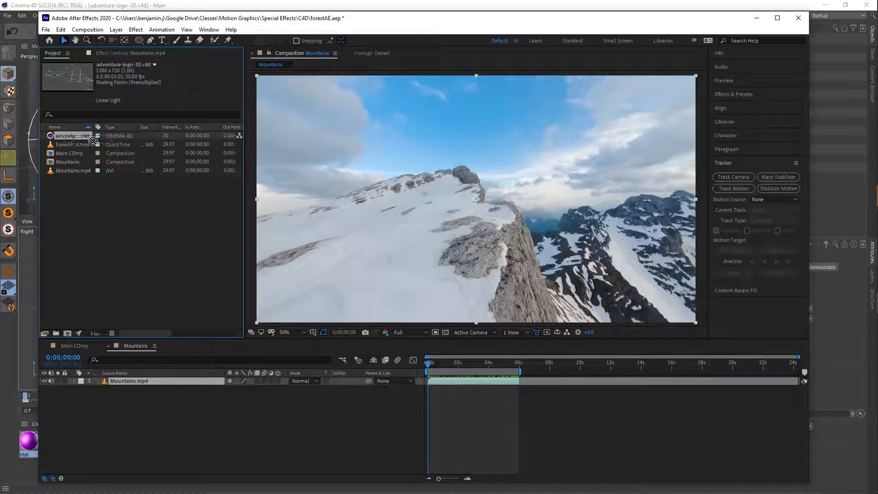
pyautogui.moveTo(65, 138); pyautogui.dragTo(486, 201)
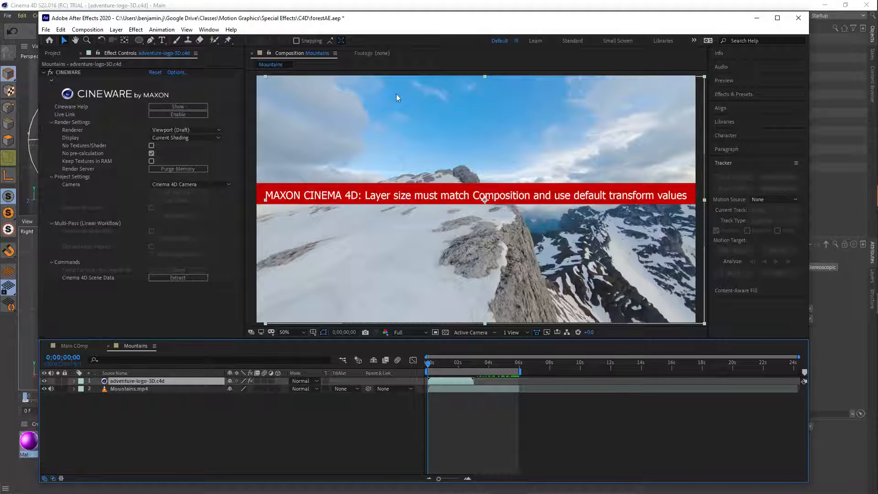
# - Fit the adventure-logo-3D.c4d layer to the composition and set its Cineware renderer to Viewport
pyautogui.rightClick(488, 214)
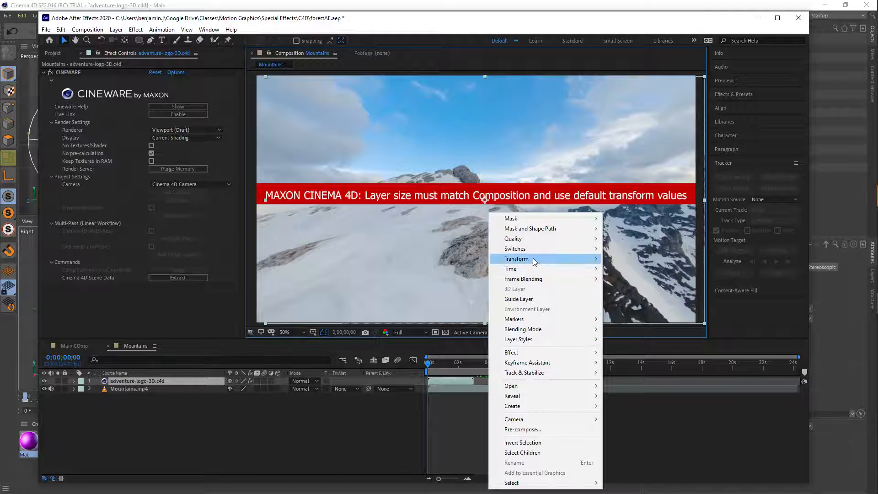
pyautogui.moveTo(534, 261)
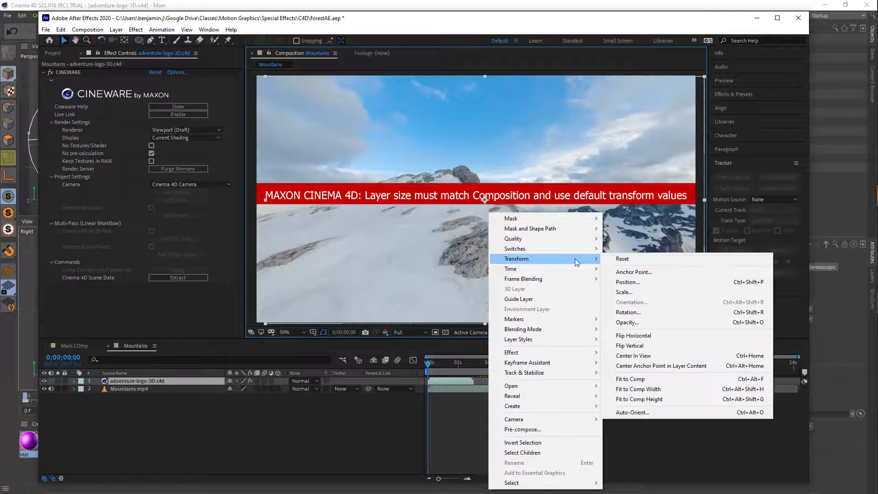
pyautogui.click(650, 379)
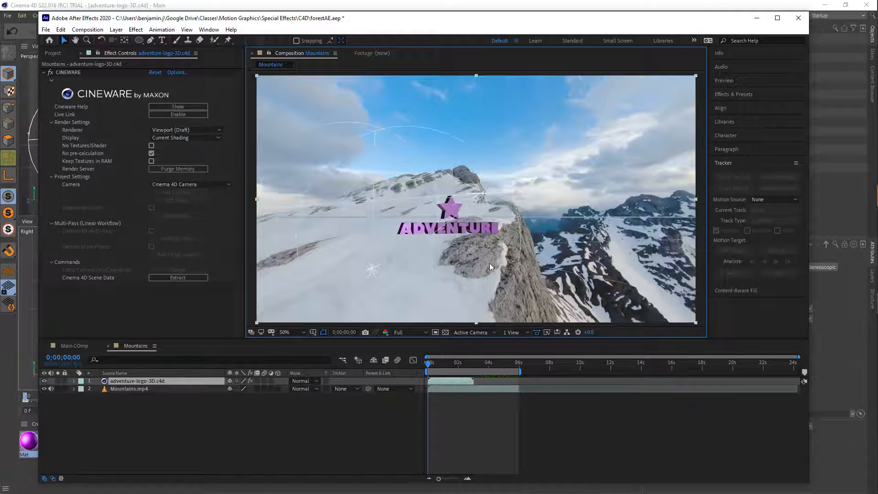
pyautogui.click(203, 131)
pyautogui.click(191, 171)
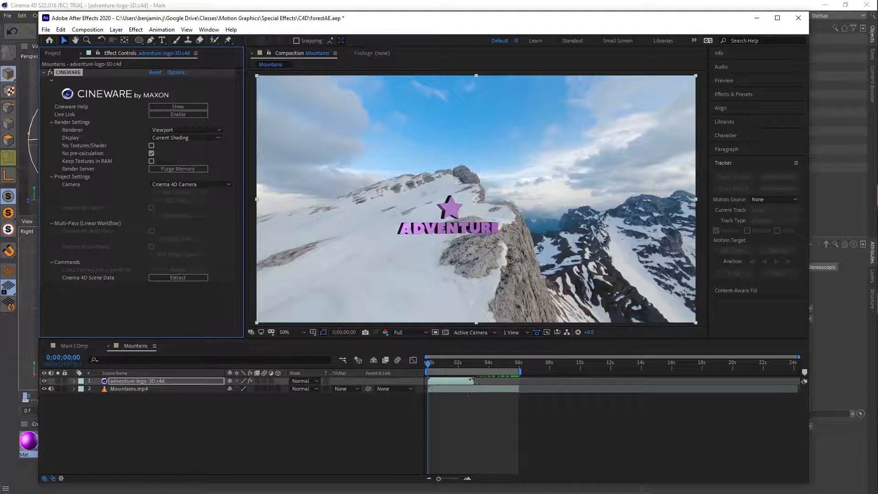
# - Time-stretch the adventure-logo-3D.c4d layer to a new duration of about 6 seconds and preview the Mountains composition
pyautogui.click(458, 381)
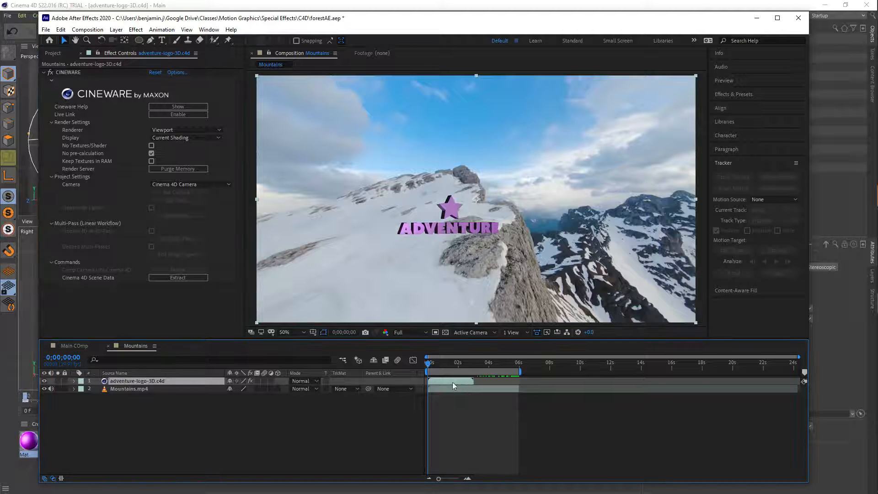
pyautogui.rightClick(458, 379)
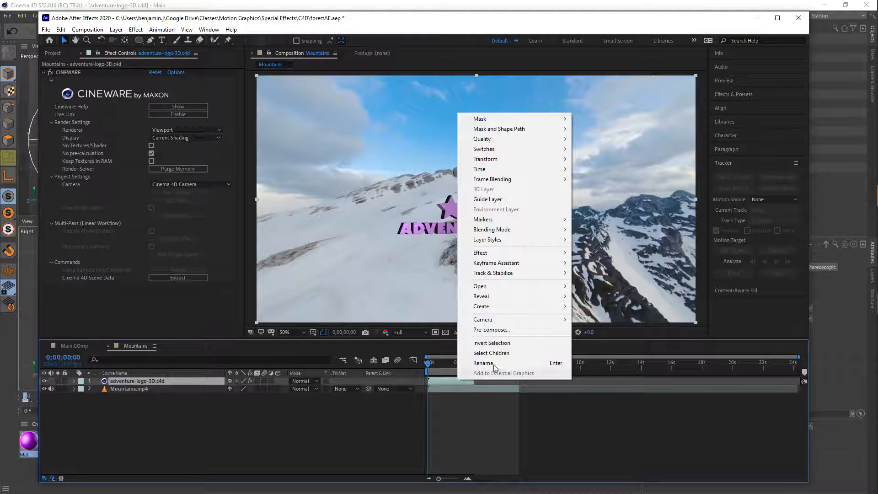
pyautogui.moveTo(488, 172)
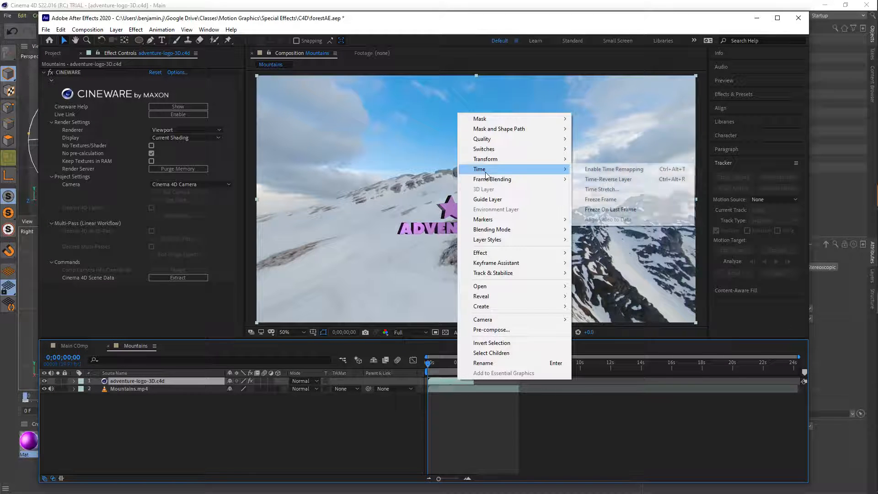
pyautogui.click(593, 190)
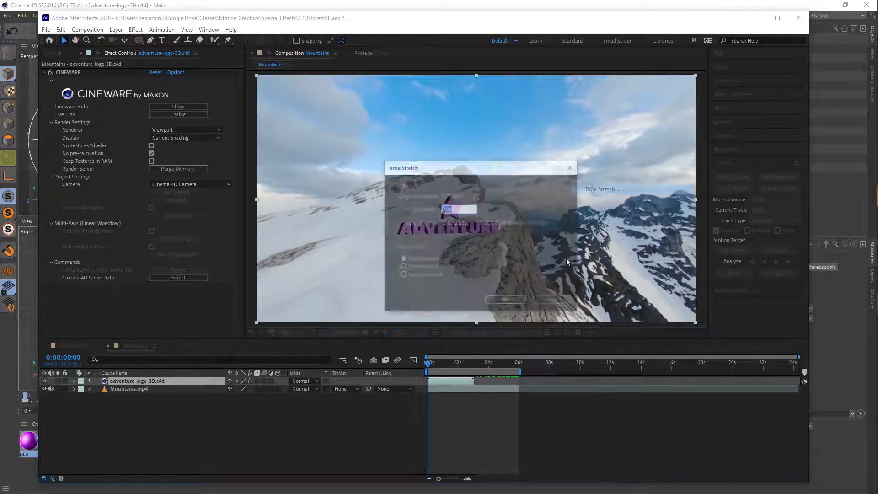
pyautogui.click(459, 222)
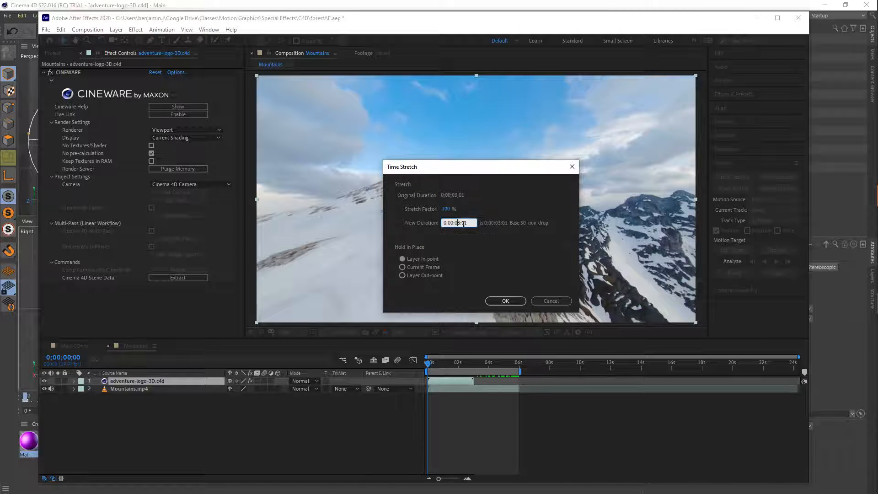
pyautogui.press('BackSpace')
pyautogui.write('6')
pyautogui.press('Return')
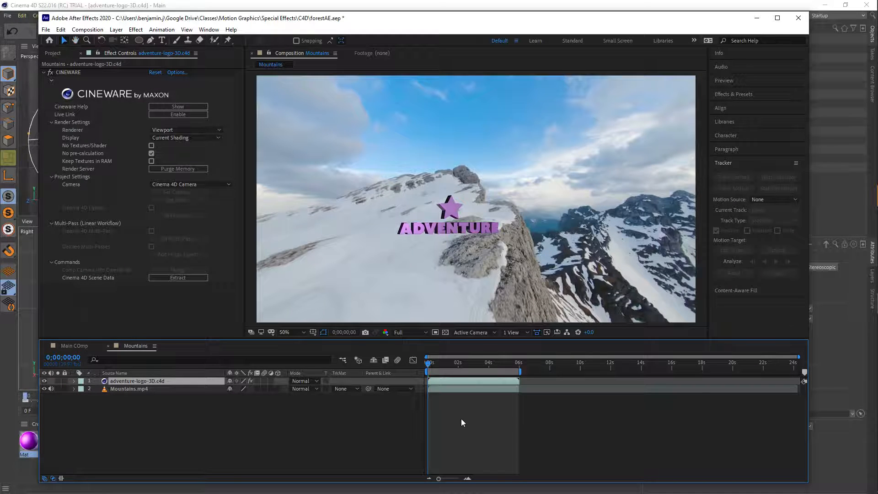
pyautogui.press('space')
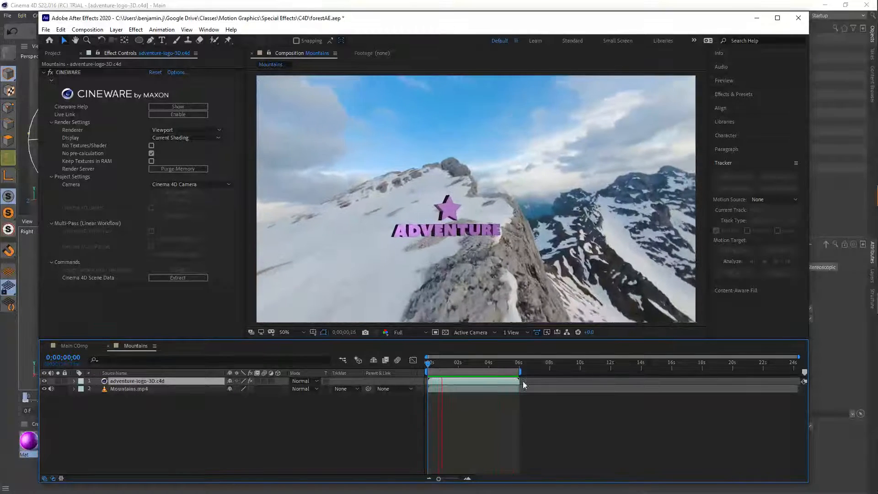
pyautogui.press('space')
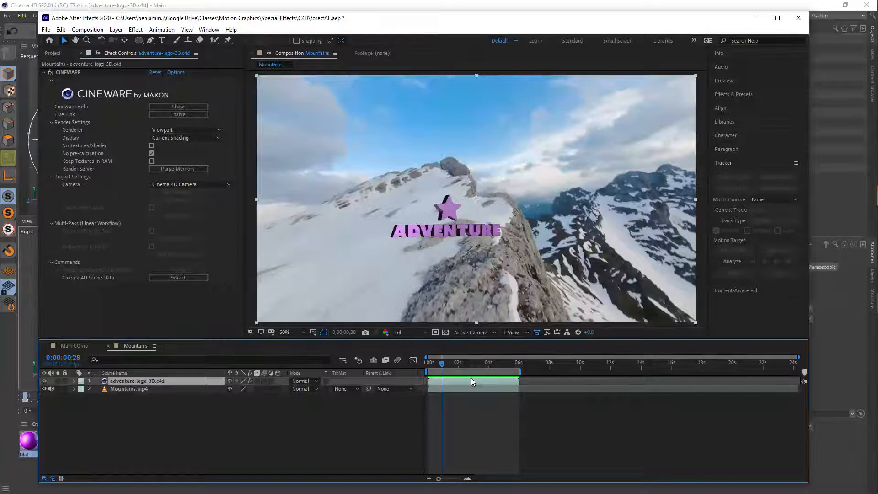
# - Apply the Pixel Motion Blur effect to the adventure-logo-3D.c4d layer, return to the first frame and save the project
pyautogui.click(734, 94)
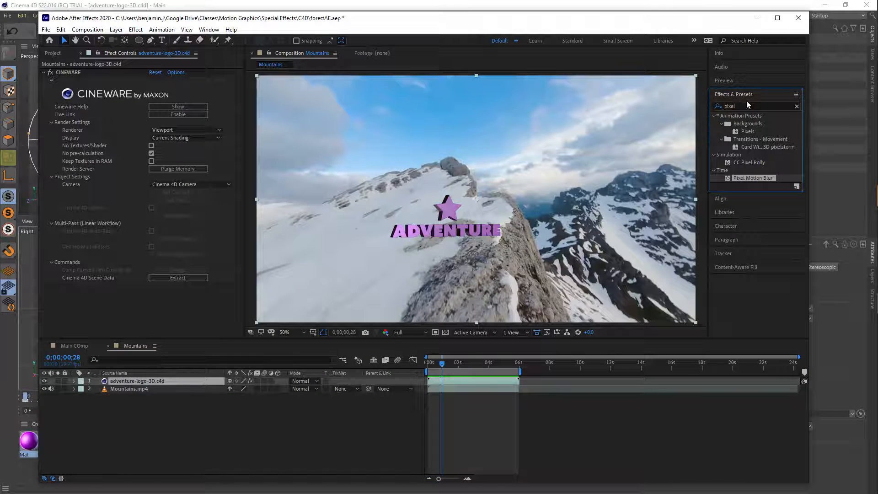
pyautogui.doubleClick(728, 177)
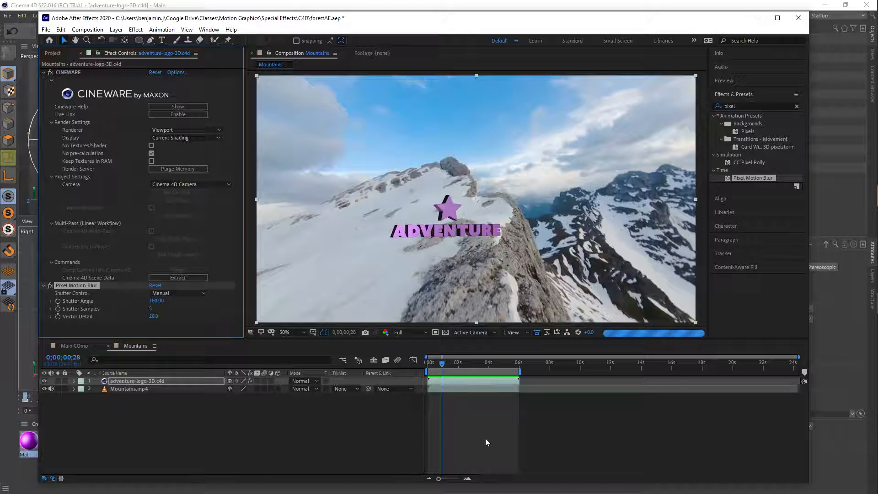
pyautogui.moveTo(442, 364)
pyautogui.mouseDown()
pyautogui.moveTo(428, 365)
pyautogui.moveTo(503, 364)
pyautogui.moveTo(429, 365)
pyautogui.mouseUp()
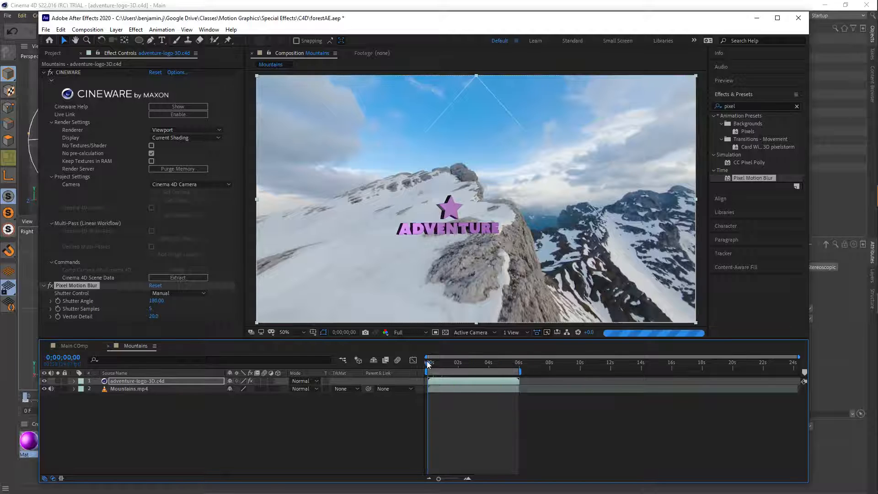
pyautogui.hotkey('ctrl', 's')
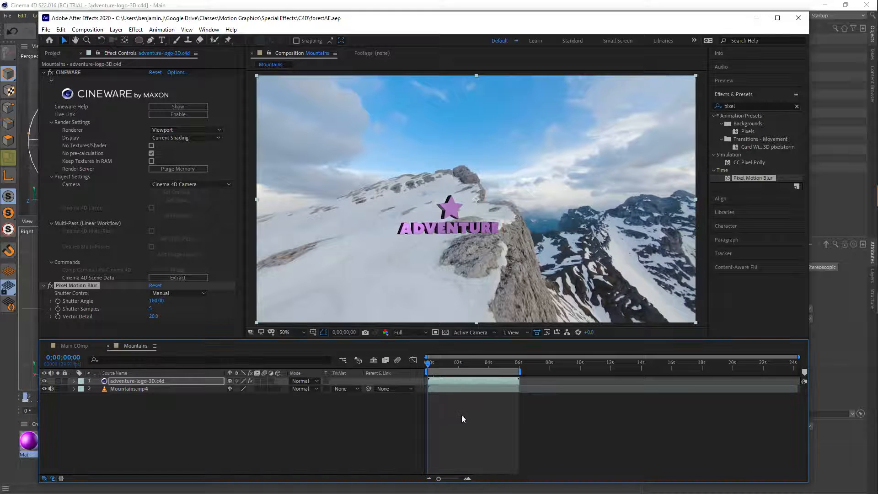
# - Open the Main COmp composition and add the Mountains composition to it as a layer
pyautogui.click(53, 53)
pyautogui.click(51, 155)
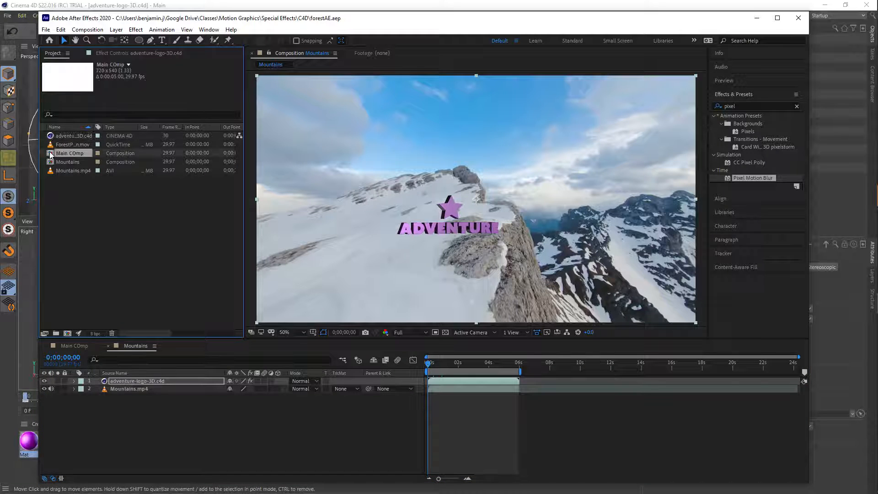
pyautogui.doubleClick(50, 154)
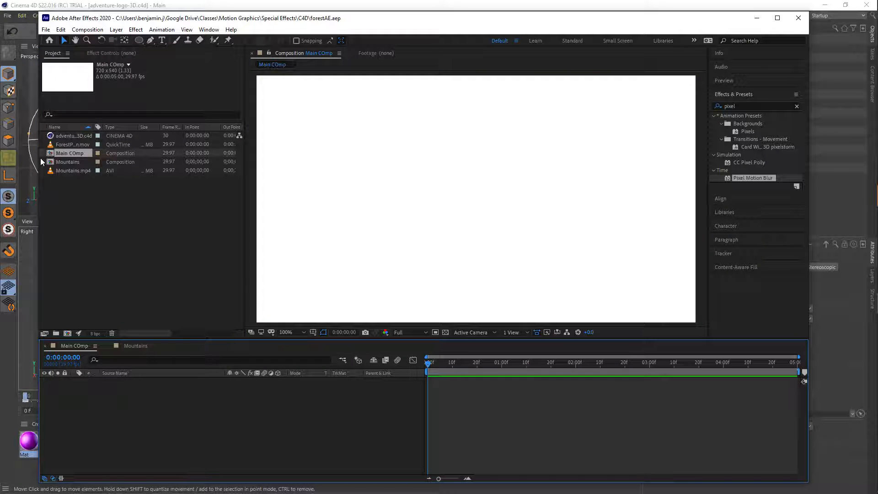
pyautogui.moveTo(59, 163); pyautogui.dragTo(462, 192)
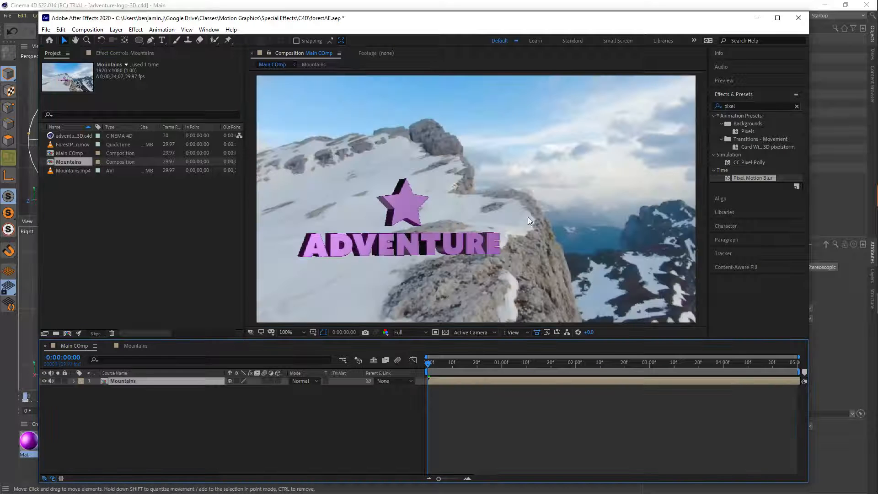
# - Fit the Mountains layer to the Main COmp frame and trim its end to 0:00:04:00
pyautogui.rightClick(558, 198)
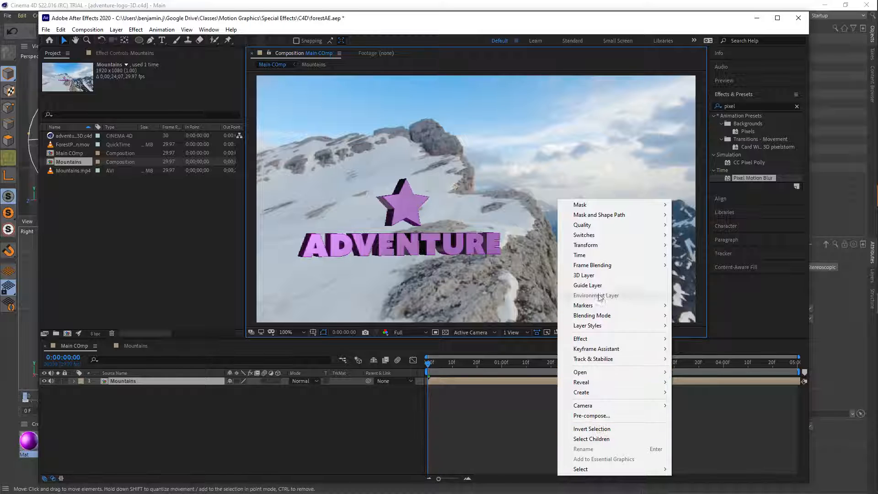
pyautogui.moveTo(596, 246)
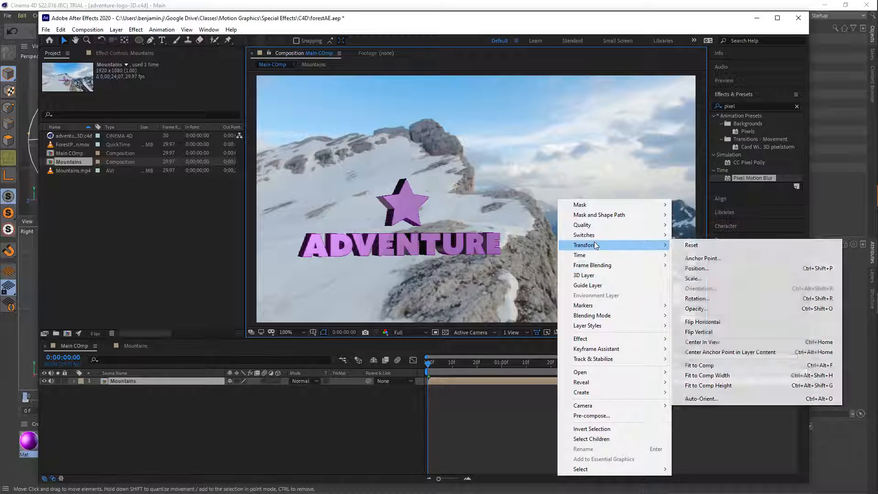
pyautogui.click(703, 365)
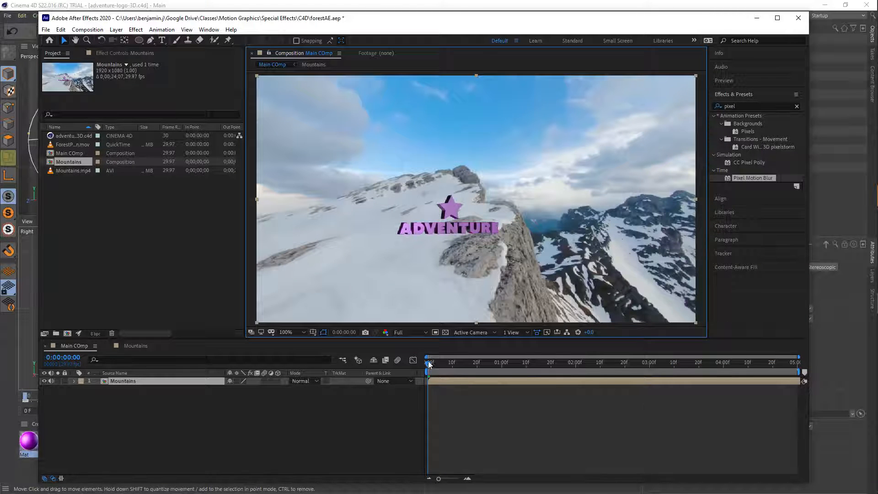
pyautogui.moveTo(428, 361); pyautogui.dragTo(724, 369)
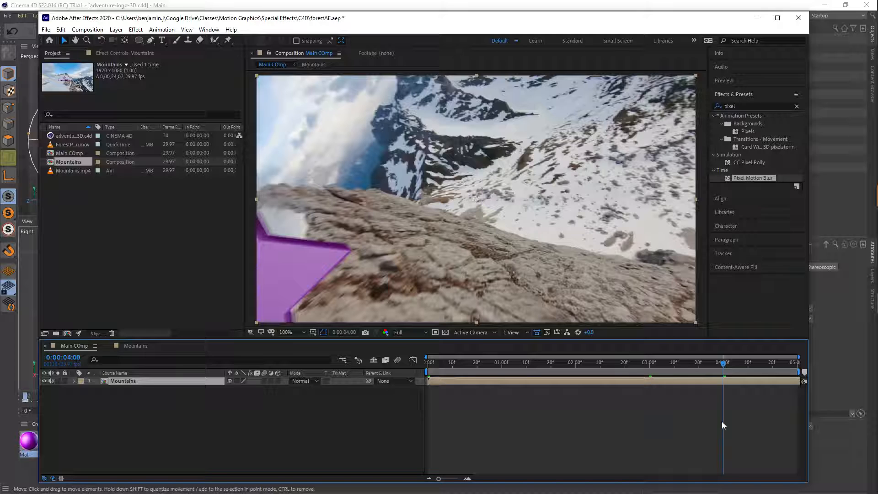
pyautogui.hotkey('alt', ']')
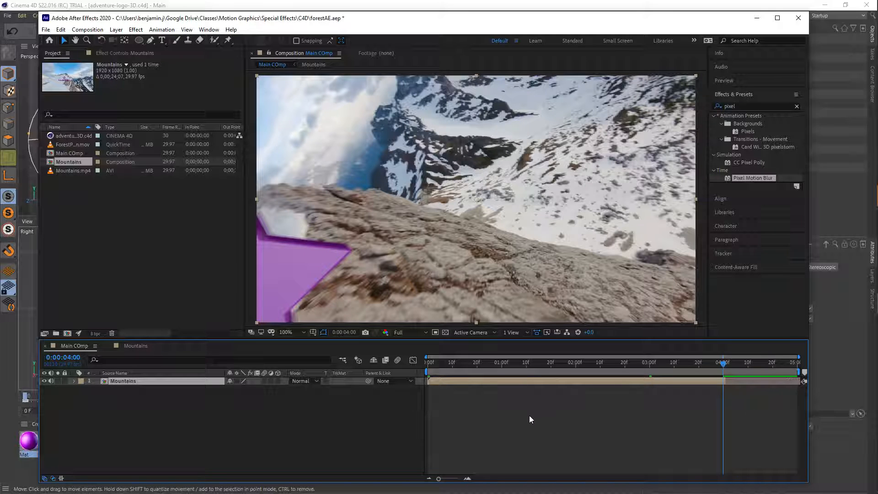
# - Create a new composition from the ForestPandown.mov footage
pyautogui.click(104, 229)
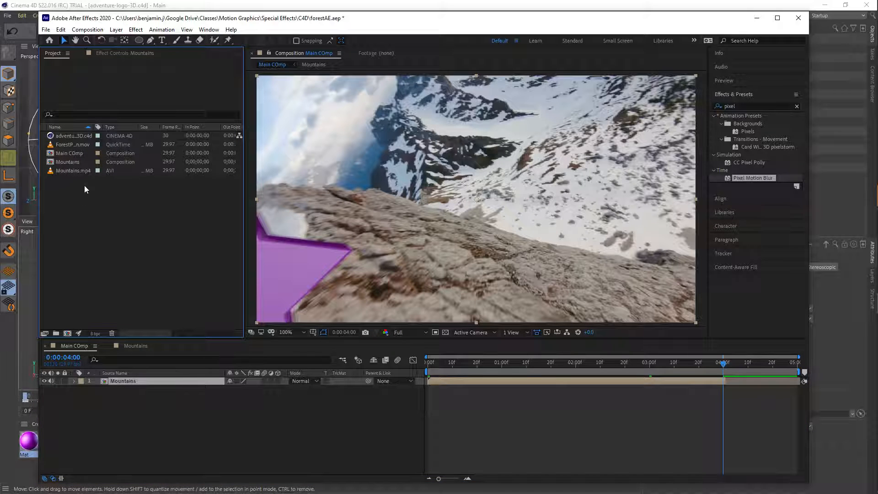
pyautogui.click(69, 145)
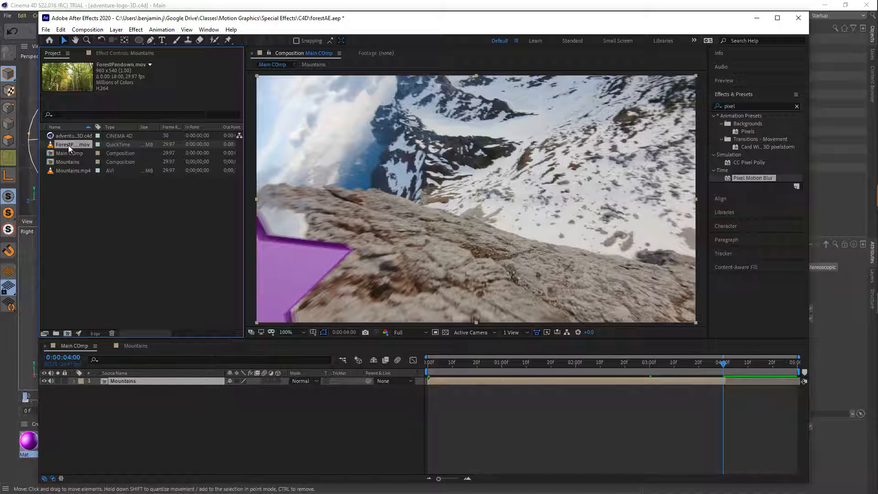
pyautogui.rightClick(65, 145)
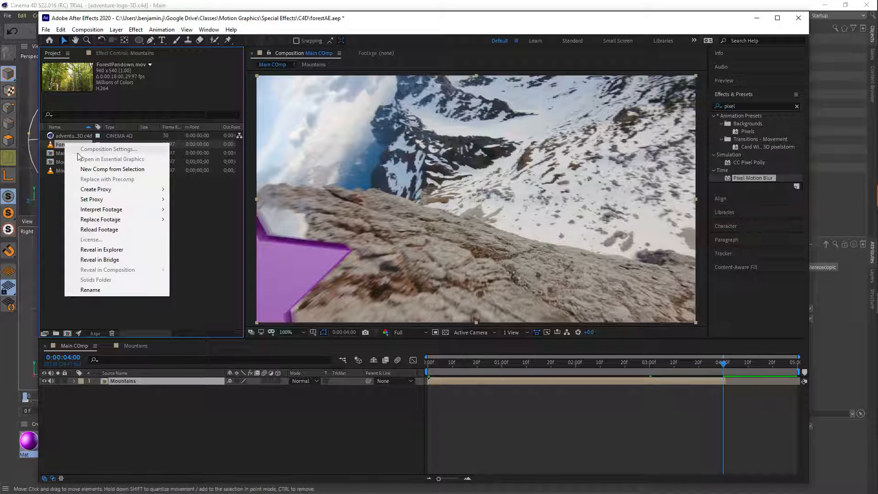
pyautogui.click(97, 169)
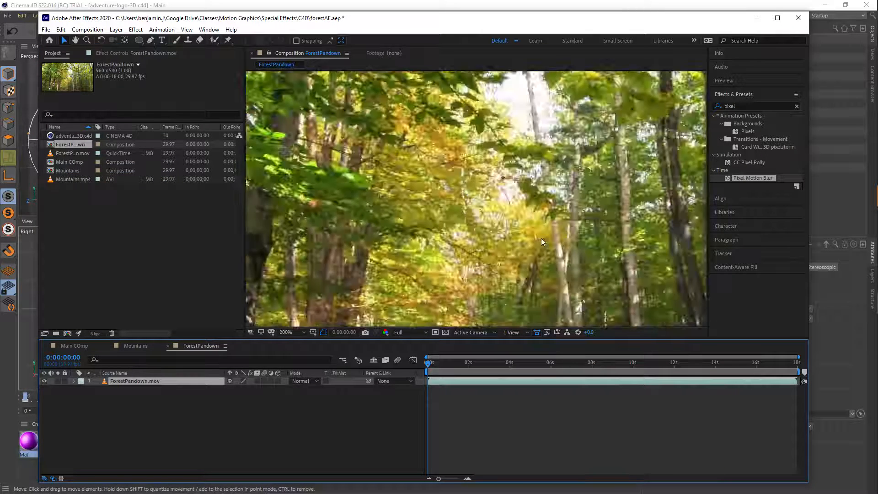
# - Trim the ForestPandown.mov layer to the section from 0:00:08:01 to 0:00:14:00 and shift it to start at the composition's beginning
pyautogui.scroll(-1, 542, 240)
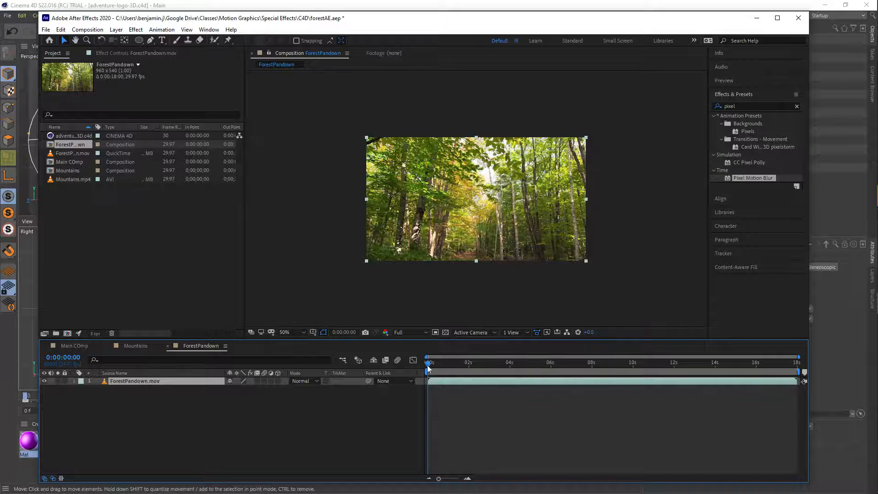
pyautogui.moveTo(428, 368); pyautogui.dragTo(592, 383)
pyautogui.hotkey('alt', '[')
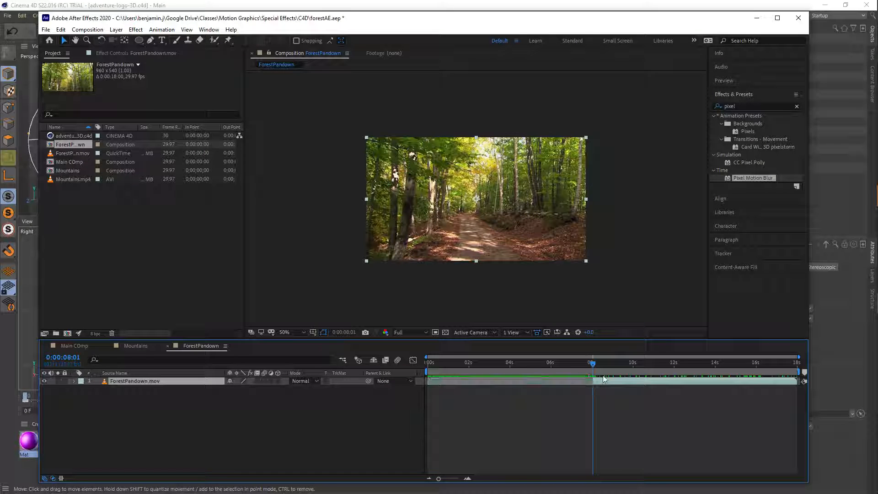
pyautogui.moveTo(620, 372); pyautogui.dragTo(715, 369)
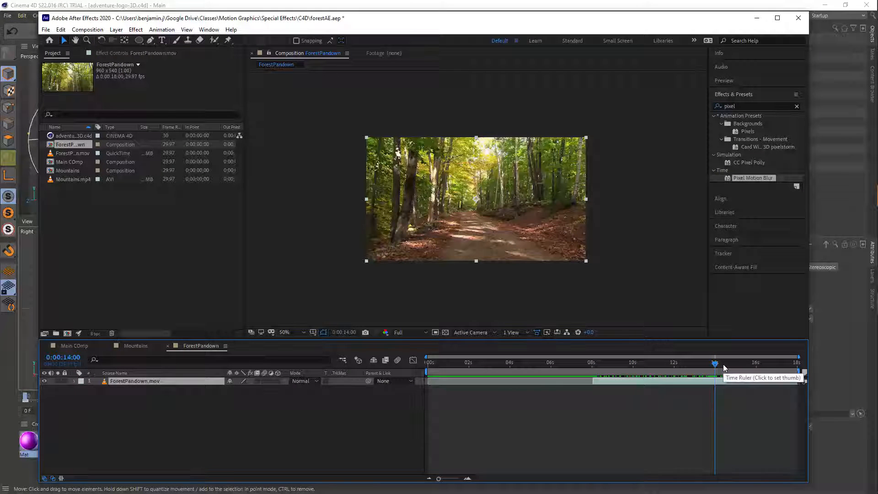
pyautogui.hotkey('alt', ']')
pyautogui.moveTo(682, 381); pyautogui.dragTo(533, 381)
pyautogui.click(534, 391)
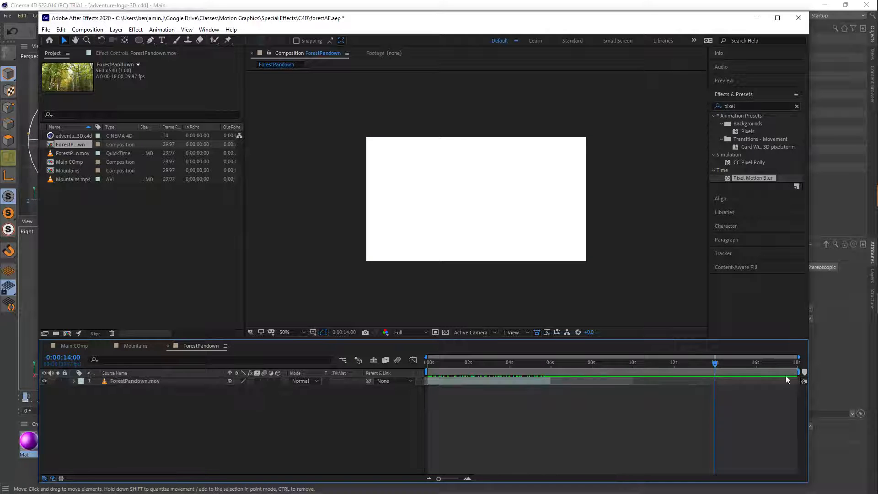
# - Shorten the ForestPandown work area to end at about 6 seconds and return to the first frame
pyautogui.moveTo(796, 370); pyautogui.dragTo(639, 376)
pyautogui.moveTo(803, 372); pyautogui.dragTo(552, 371)
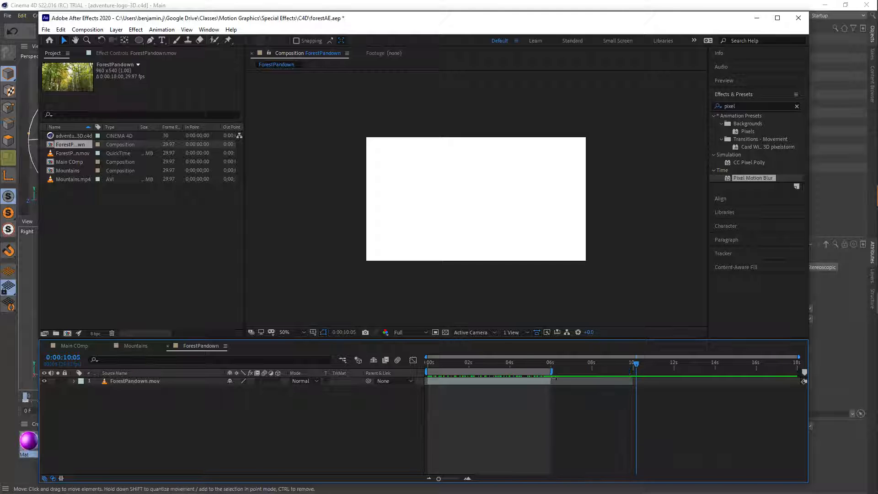
pyautogui.moveTo(636, 364); pyautogui.dragTo(399, 364)
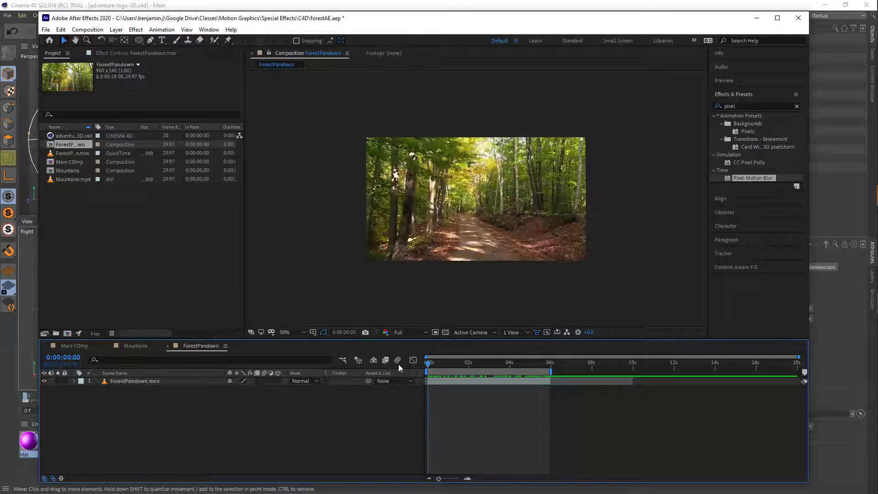
# - Run 3D camera tracking on the ForestPandown.mov layer
pyautogui.click(459, 382)
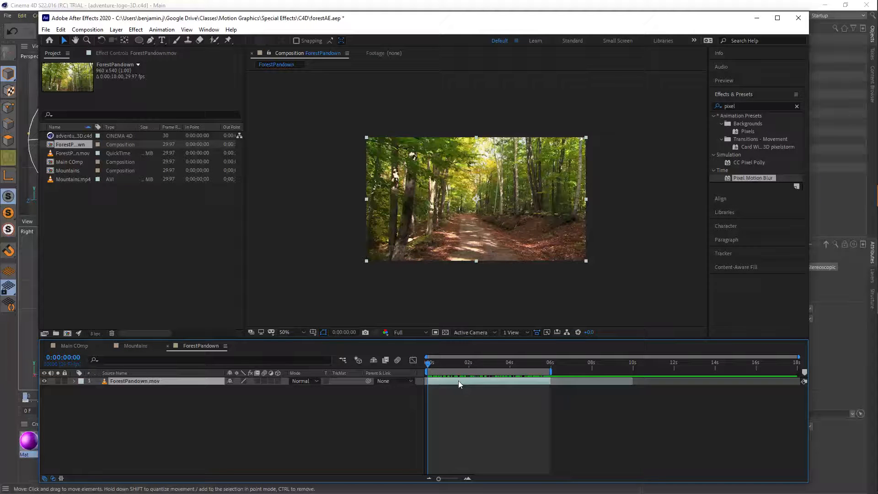
pyautogui.click(730, 254)
pyautogui.click(732, 177)
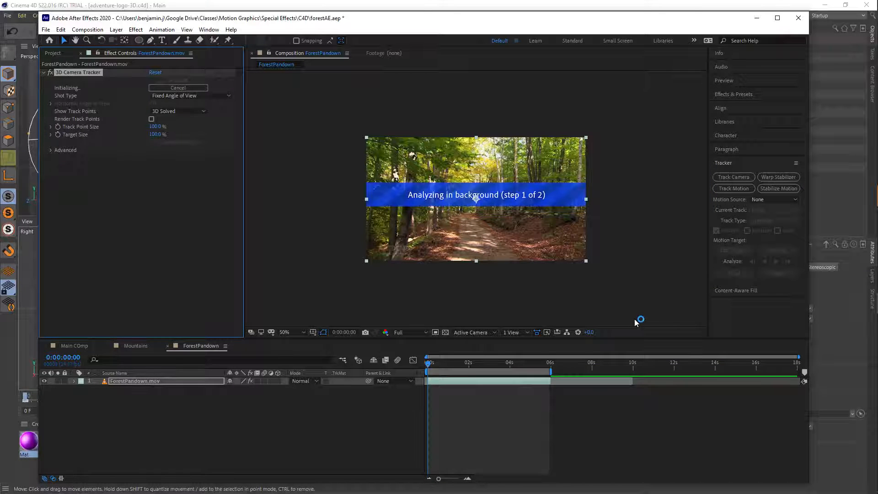
# - Go to 0:00:00:29 and enlarge the 3D Camera Tracker's track point size to 194%
pyautogui.moveTo(446, 363)
pyautogui.mouseDown()
pyautogui.moveTo(543, 379)
pyautogui.moveTo(447, 370)
pyautogui.mouseUp()
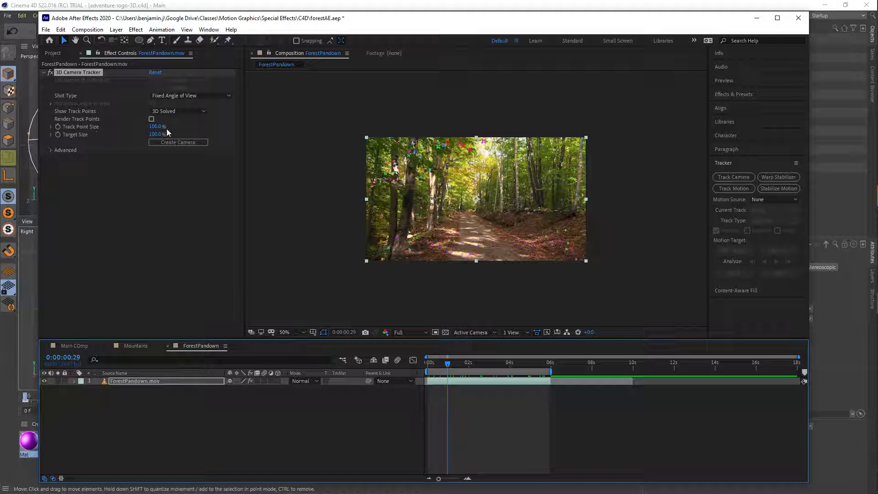
pyautogui.moveTo(158, 127); pyautogui.dragTo(163, 127)
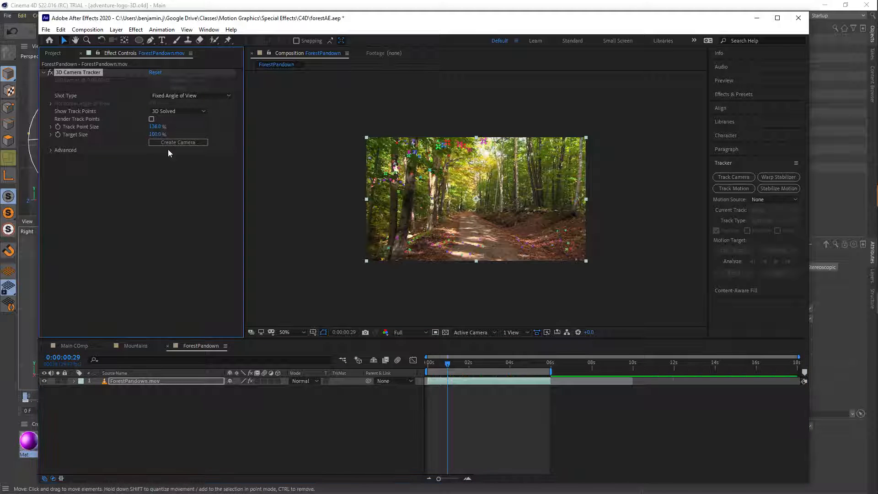
pyautogui.moveTo(158, 126); pyautogui.dragTo(184, 127)
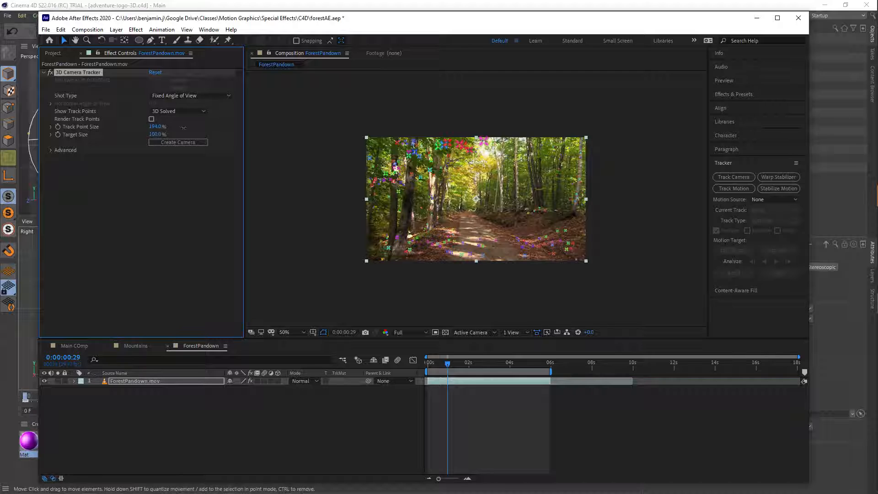
# - Create a null and camera from three neighbouring track points on the dirt path in the foreground, and select the new null
pyautogui.scroll(2, 493, 243)
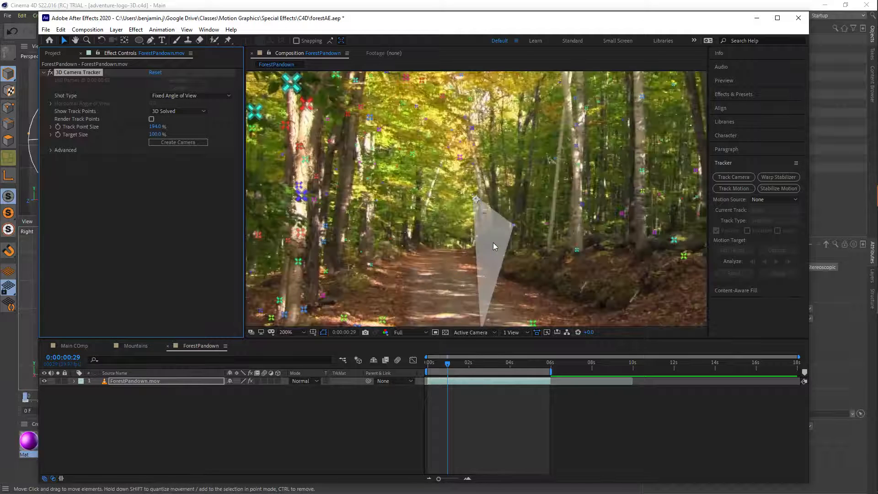
pyautogui.scroll(-5, 506, 300)
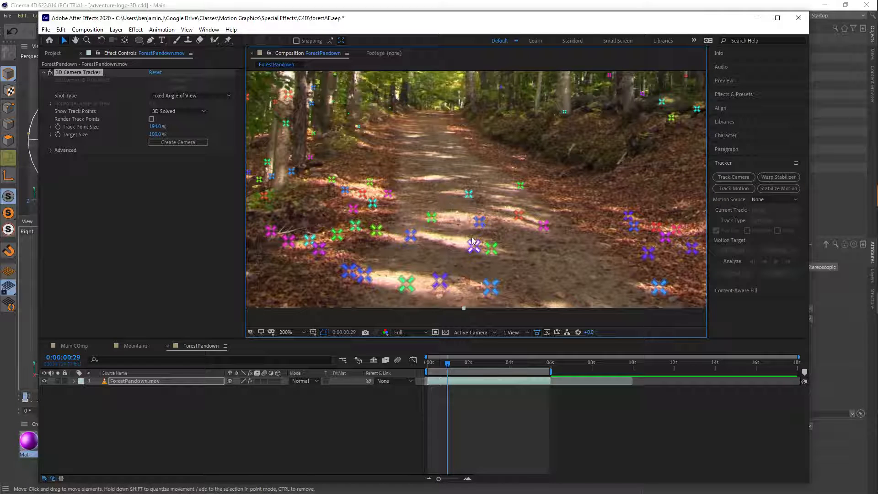
pyautogui.click(462, 215)
pyautogui.rightClick(462, 215)
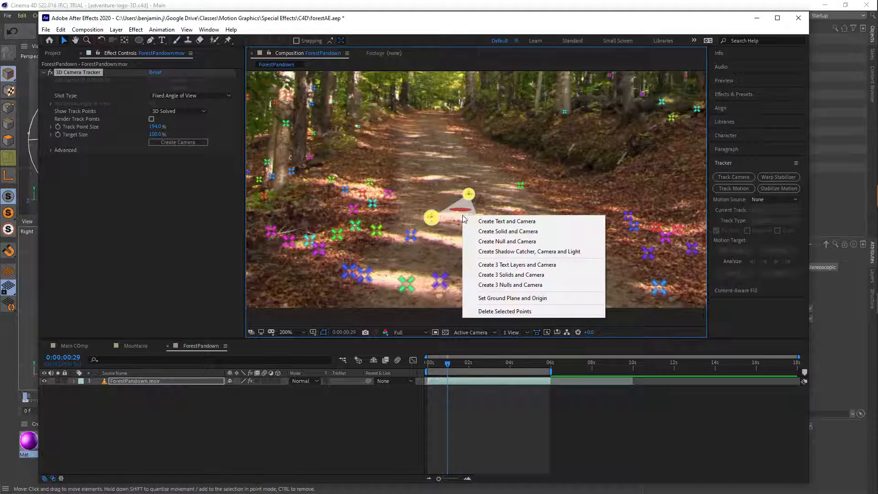
pyautogui.click(489, 241)
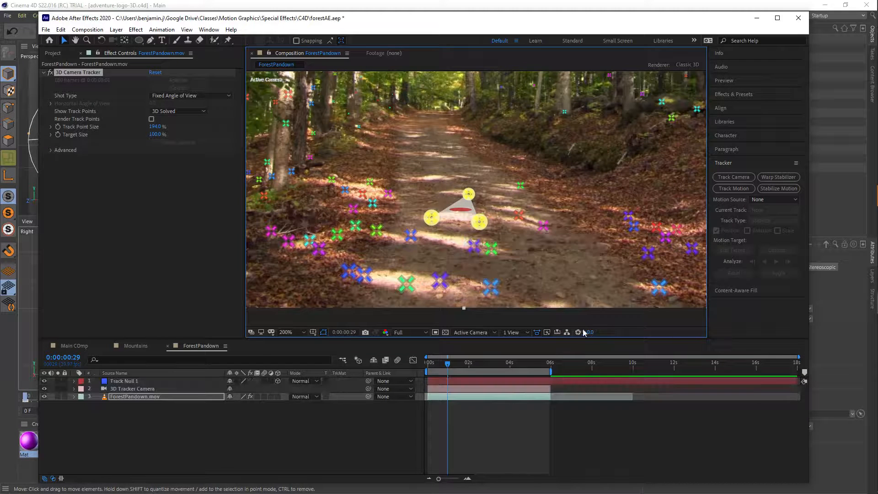
pyautogui.click(518, 383)
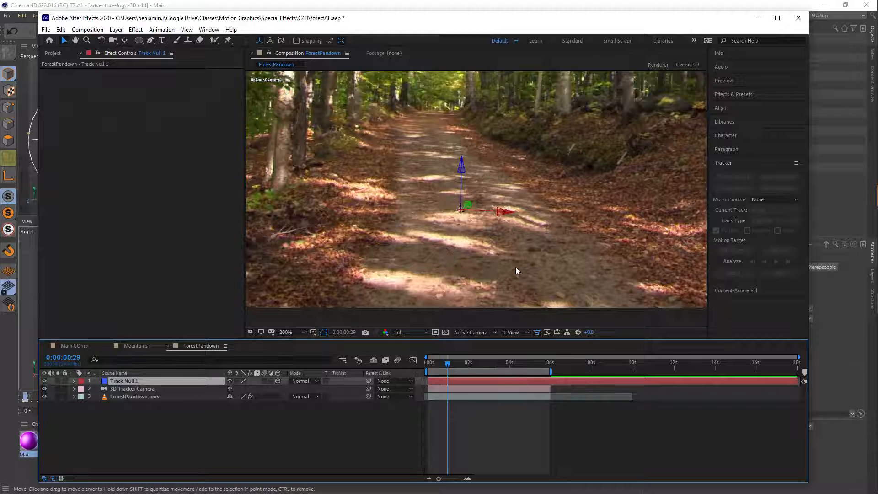
# - Go to 0:00:00:07 to check the null against the path, and save the project
pyautogui.scroll(-2, 516, 271)
pyautogui.scroll(1, 516, 271)
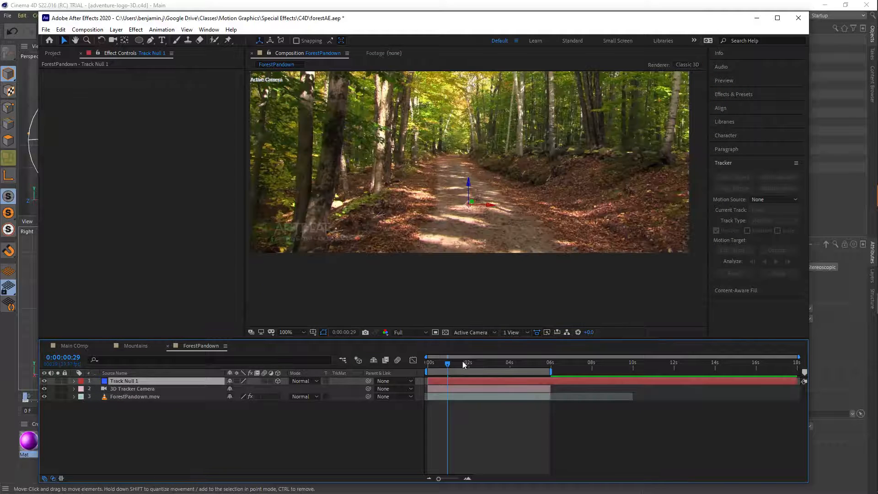
pyautogui.moveTo(446, 364)
pyautogui.mouseDown()
pyautogui.moveTo(496, 358)
pyautogui.moveTo(418, 372)
pyautogui.moveTo(555, 364)
pyautogui.moveTo(418, 372)
pyautogui.moveTo(536, 375)
pyautogui.moveTo(433, 373)
pyautogui.mouseUp()
pyautogui.hotkey('ctrl', 's')
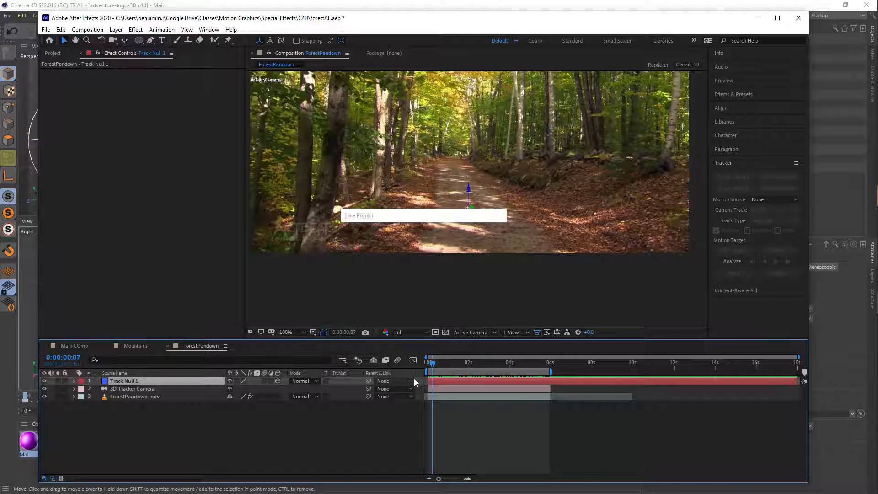
# - Add a new MAXON Cinema 4D file layer, saving it as Untitled in the Lego folder
pyautogui.click(115, 30)
pyautogui.moveTo(137, 41)
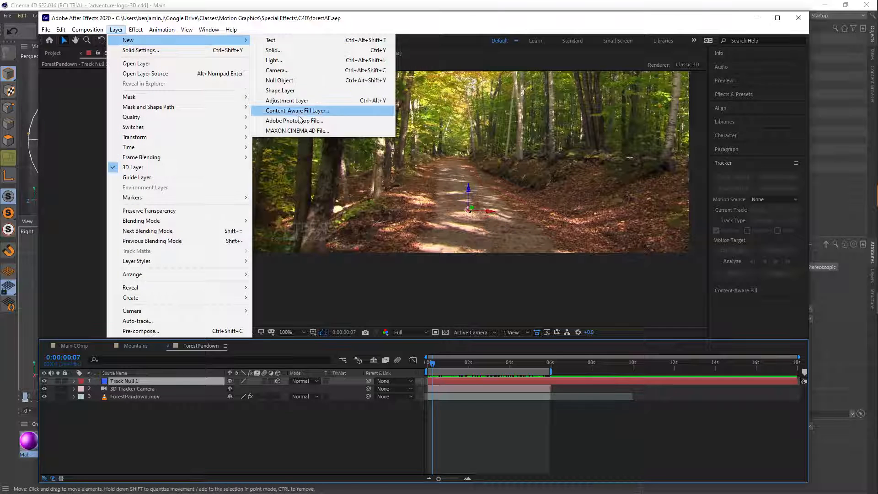
pyautogui.click(303, 131)
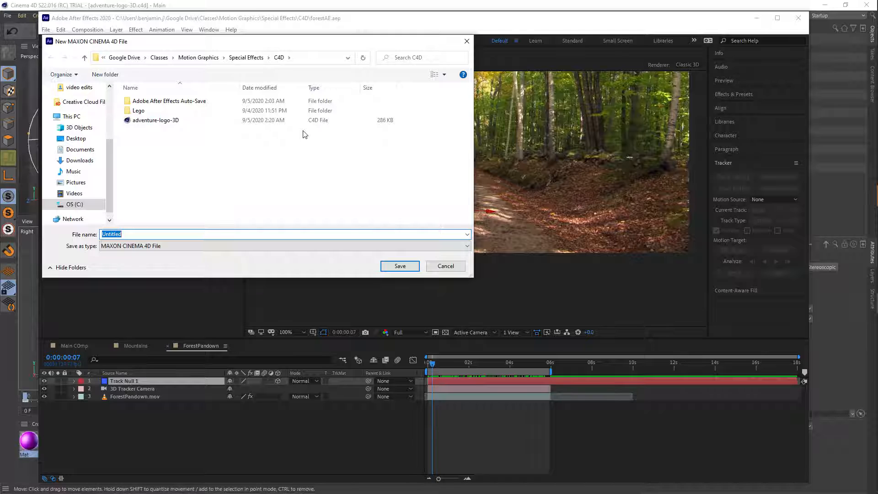
pyautogui.write('Lego')
pyautogui.press('Return')
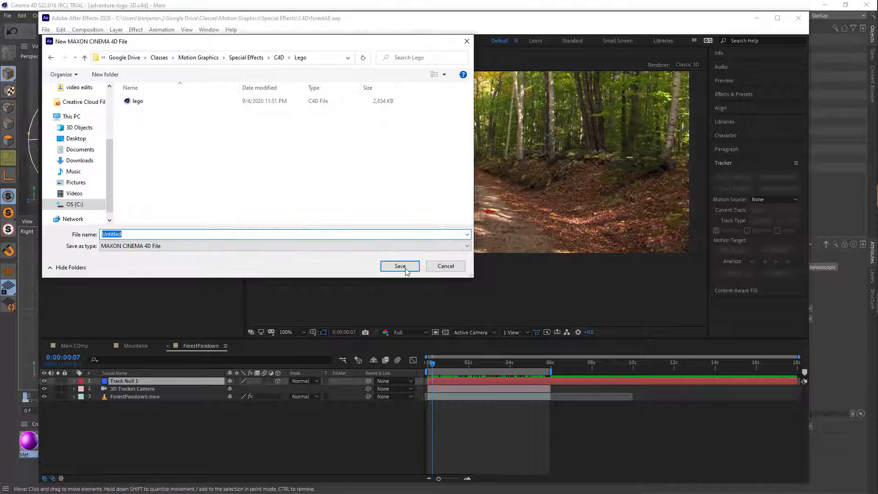
pyautogui.click(400, 266)
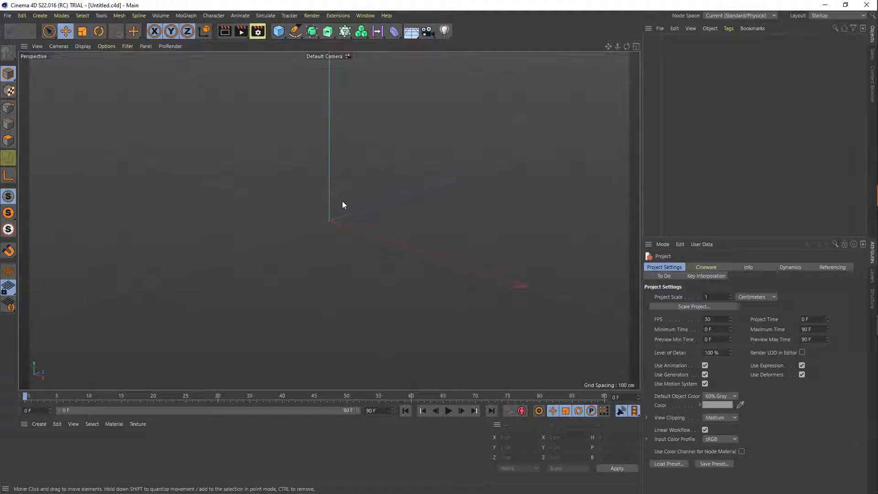
# - Merge the lego C4D file from the Lego folder into the empty Cinema 4D scene
pyautogui.click(657, 28)
pyautogui.click(672, 43)
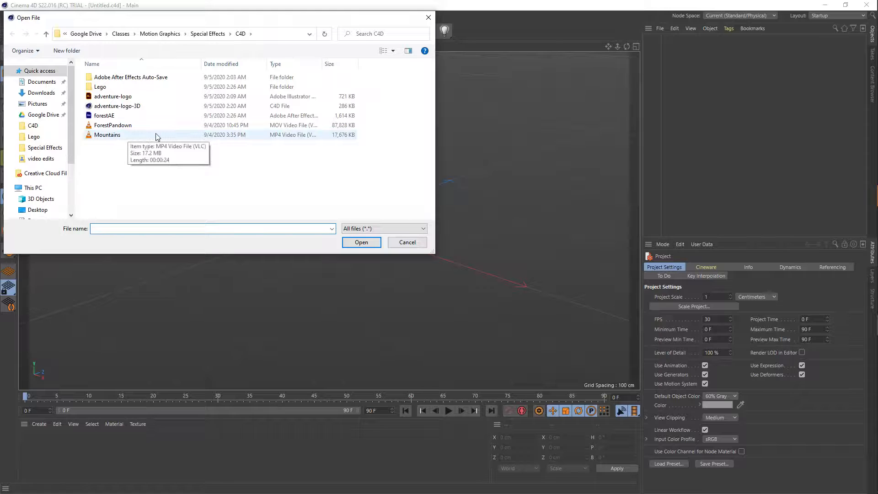
pyautogui.doubleClick(105, 87)
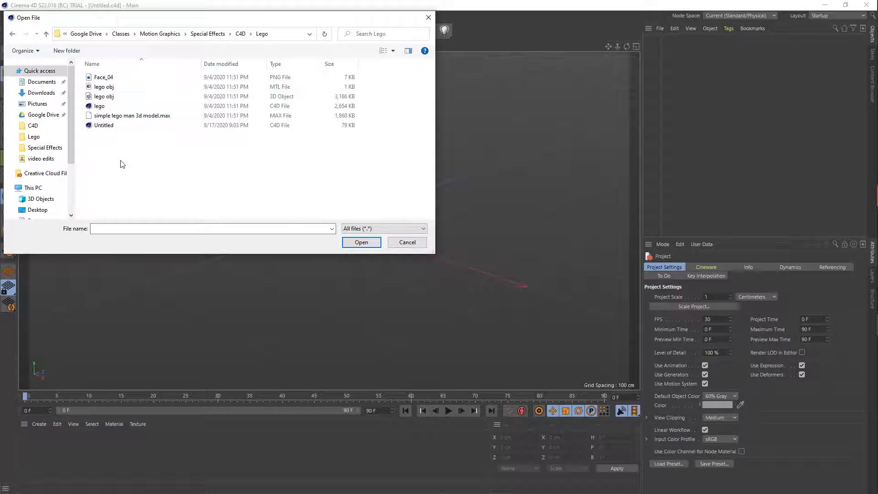
pyautogui.click(99, 108)
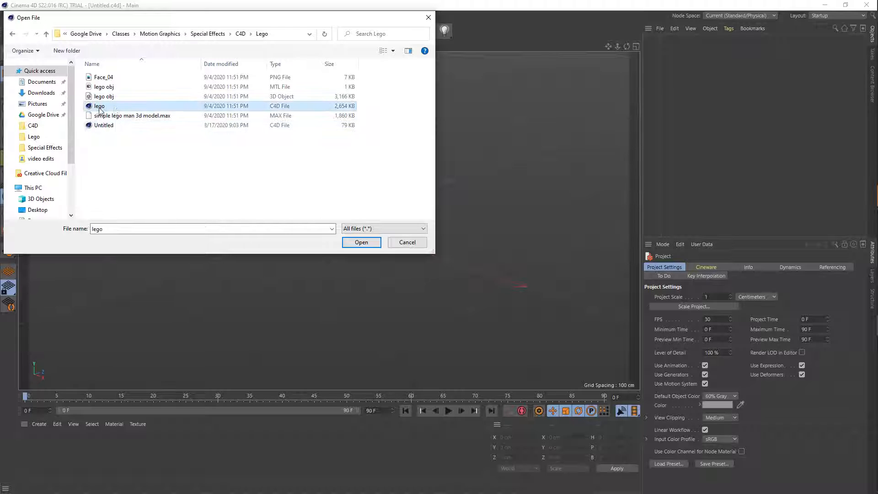
pyautogui.doubleClick(99, 107)
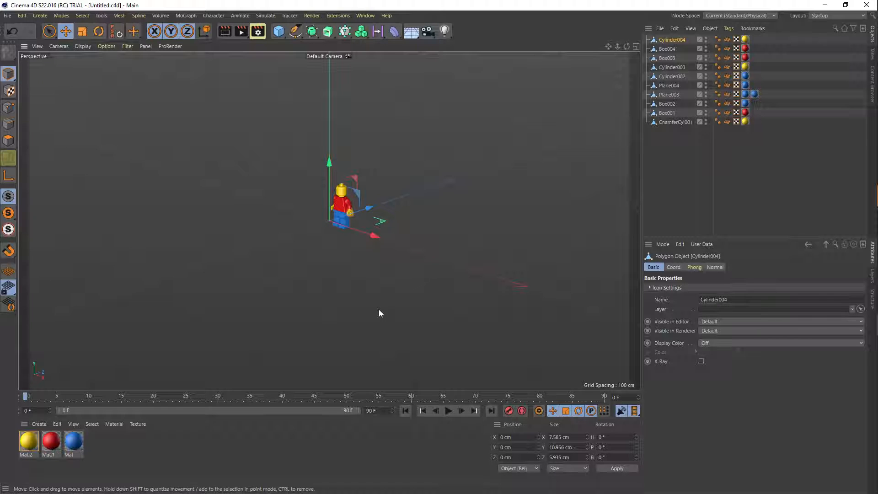
# - Switch to After Effects and set the Untitled.c4d layer's Cineware renderer to Viewport and its camera to Comp Camera
pyautogui.hotkey('alt', 'Tab')
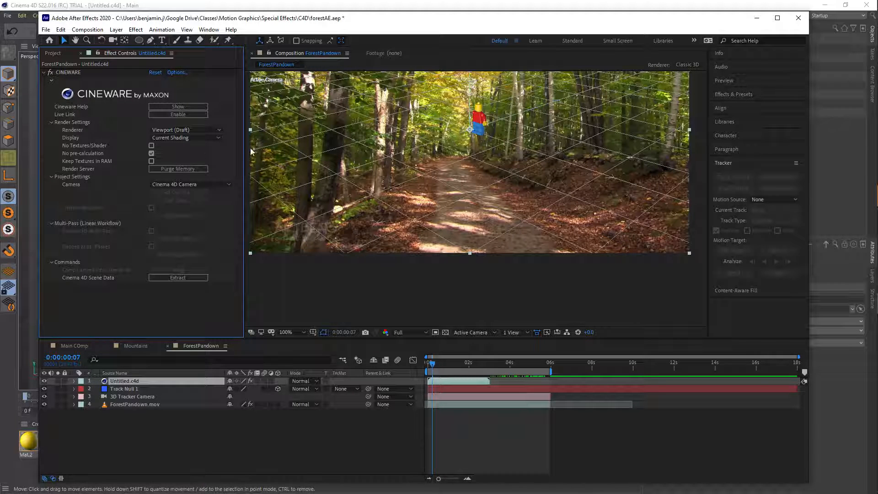
pyautogui.click(177, 130)
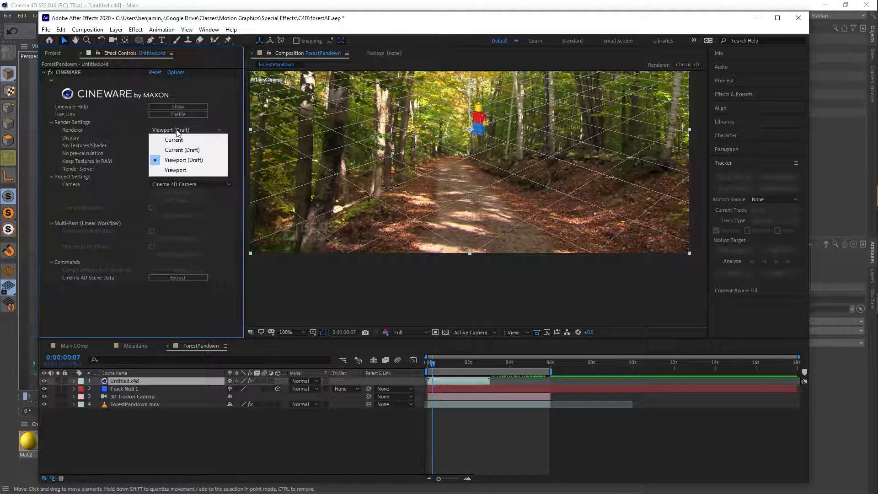
pyautogui.click(191, 172)
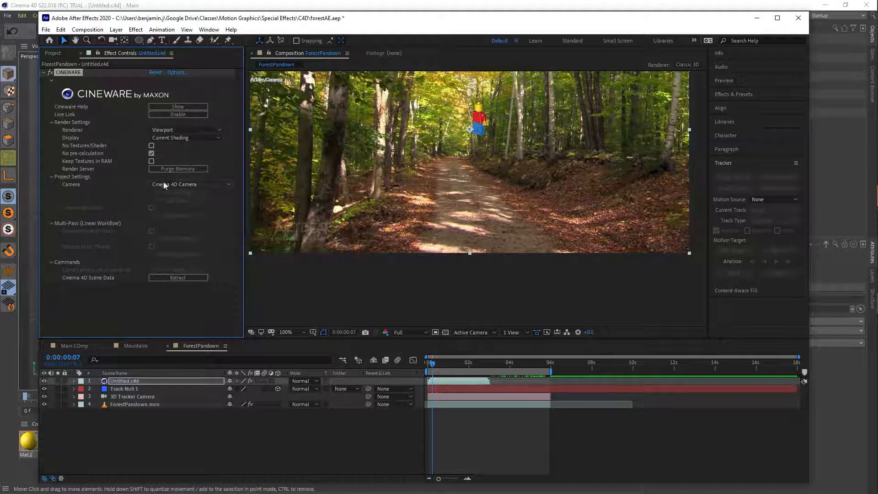
pyautogui.click(214, 186)
pyautogui.click(179, 223)
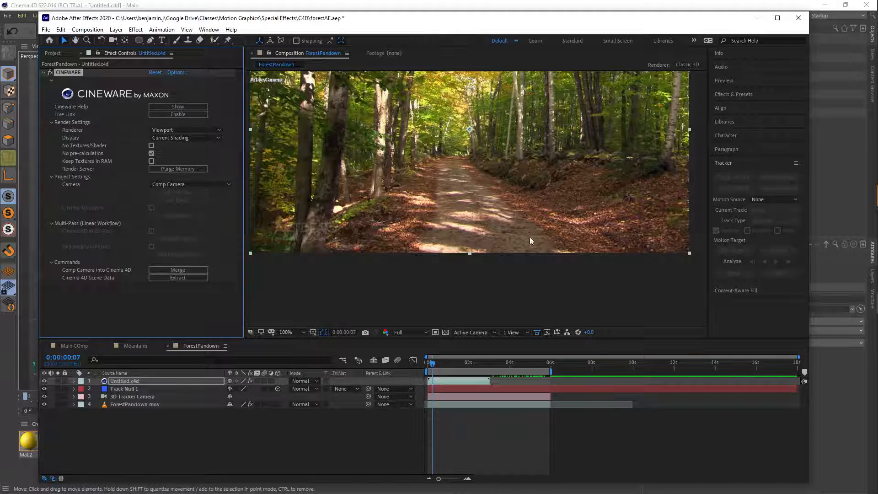
pyautogui.press(',')
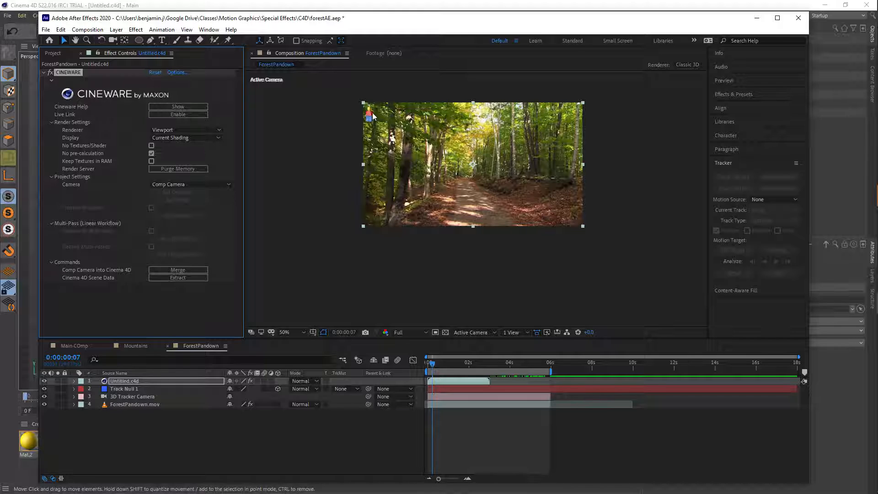
# - Time-stretch the Untitled.c4d layer so it lasts until the work area's end at about 6 seconds
pyautogui.rightClick(475, 380)
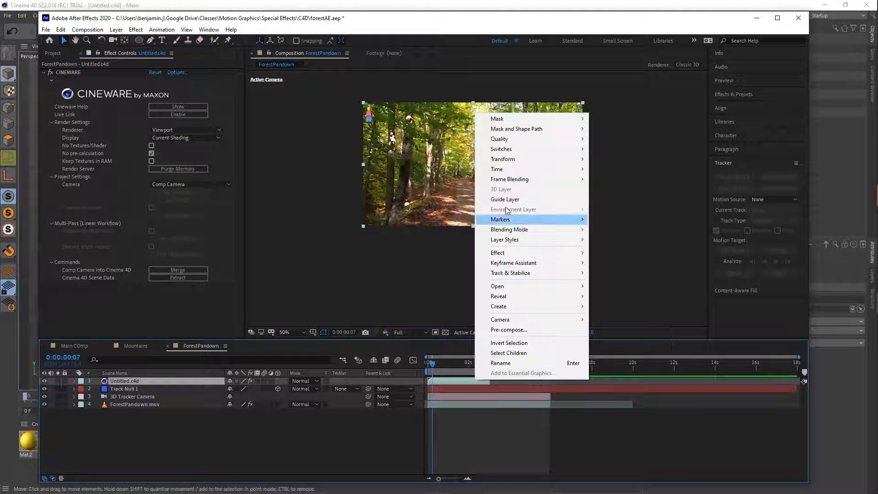
pyautogui.moveTo(498, 169)
pyautogui.click(613, 193)
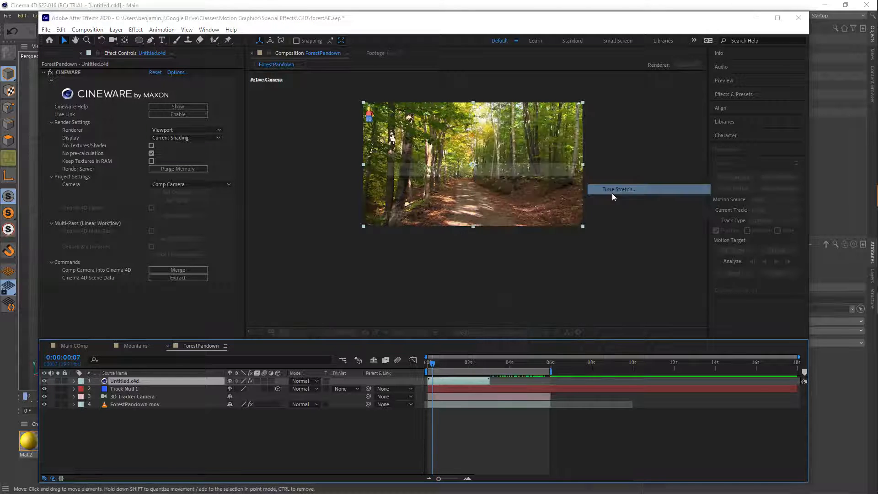
pyautogui.click(461, 223)
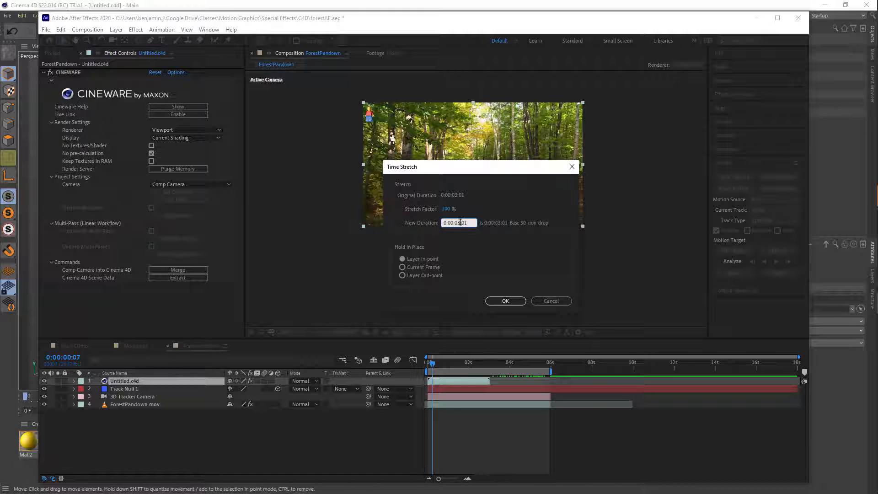
pyautogui.moveTo(459, 223); pyautogui.dragTo(461, 231)
pyautogui.press('Return')
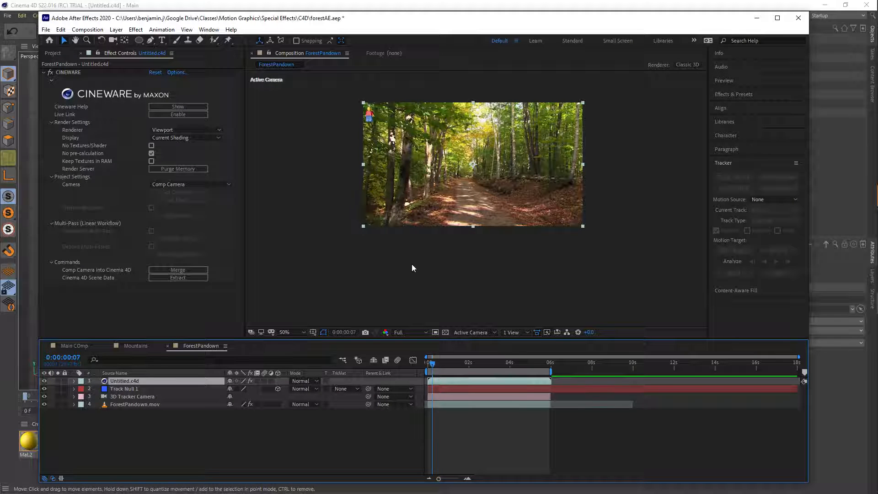
# - Switch to Cinema 4D, select all ten Lego figure parts and move them to about X 284 cm, Y -125 cm
pyautogui.hotkey('alt', 'Tab')
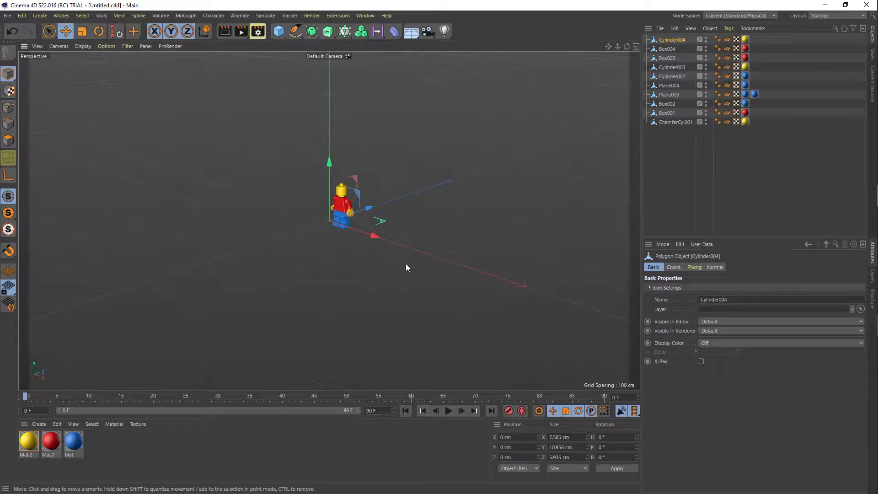
pyautogui.moveTo(377, 237); pyautogui.dragTo(494, 282)
pyautogui.hotkey('ctrl', 'z')
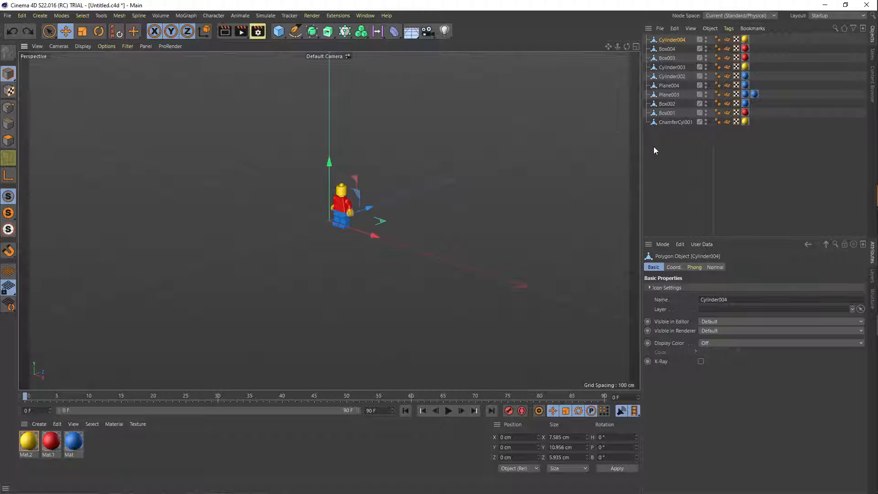
pyautogui.moveTo(659, 127); pyautogui.dragTo(672, 41)
pyautogui.moveTo(374, 232); pyautogui.dragTo(558, 284)
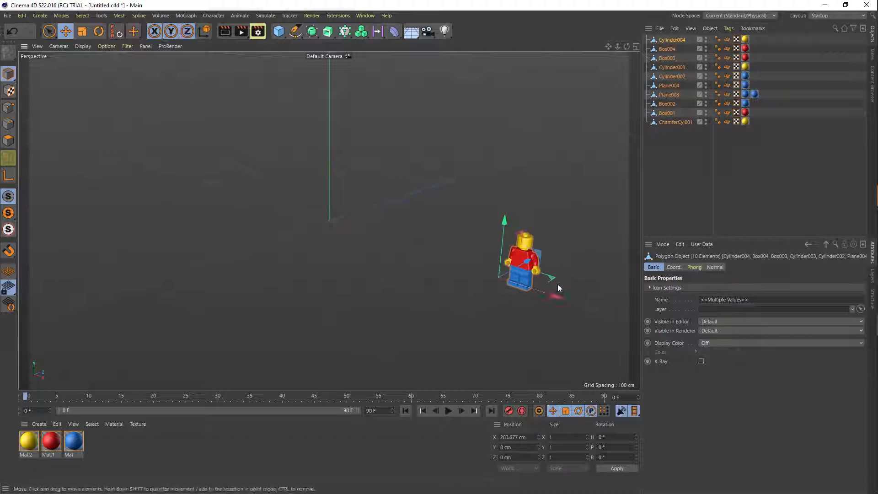
pyautogui.moveTo(504, 221); pyautogui.dragTo(498, 315)
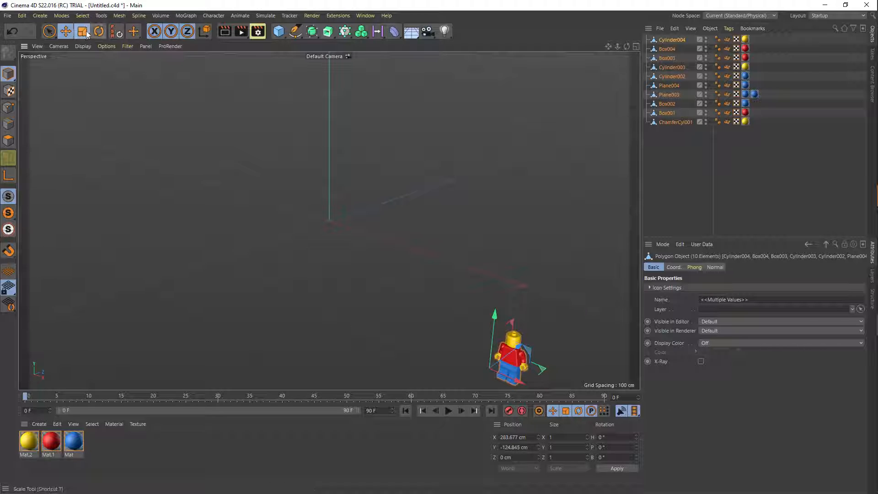
# - Scale all the selected Lego figure parts uniformly by a factor of 5
pyautogui.press('t')
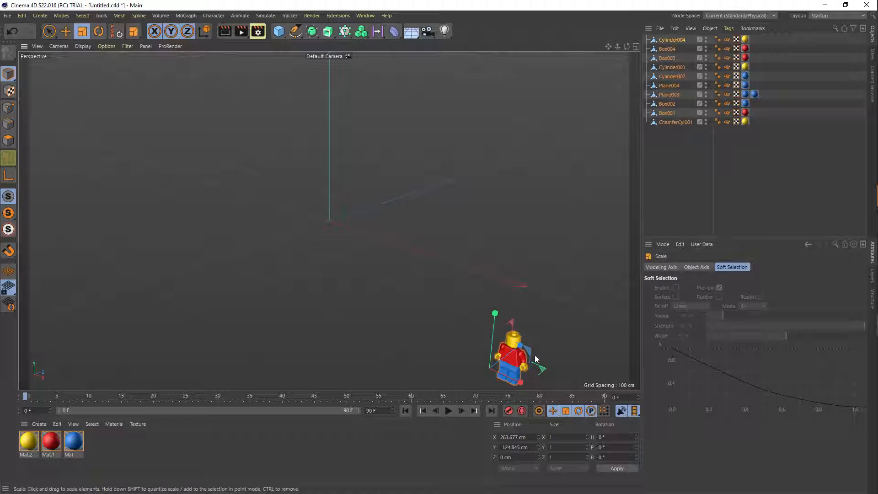
pyautogui.click(569, 438)
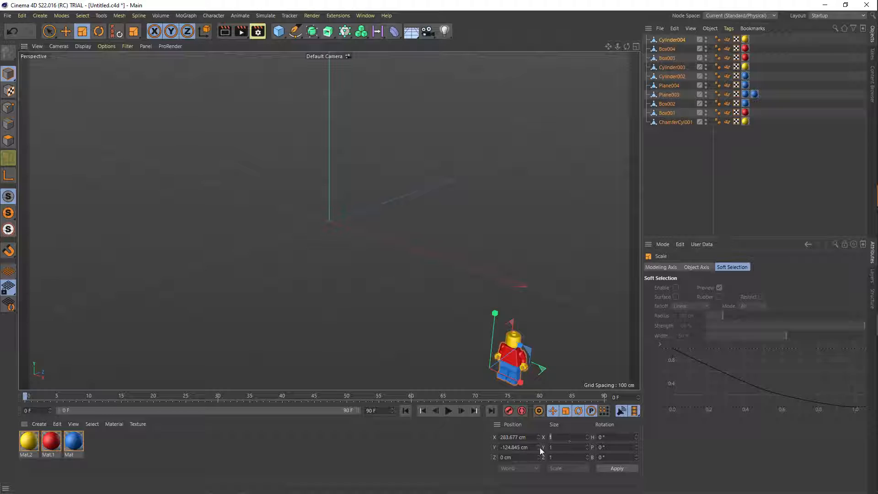
pyautogui.click(555, 447)
pyautogui.write('5')
pyautogui.click(554, 447)
pyautogui.moveTo(557, 447); pyautogui.dragTo(536, 448)
pyautogui.press('Tab')
pyautogui.click(611, 471)
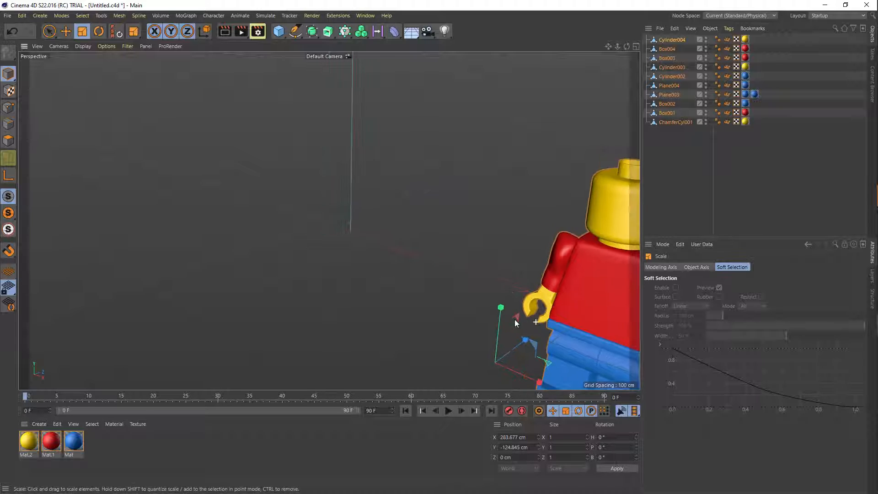
# - Move the selected Lego figure parts down and back to about Y -535 cm, Z 1116 cm
pyautogui.scroll(-4, 428, 317)
pyautogui.press('e')
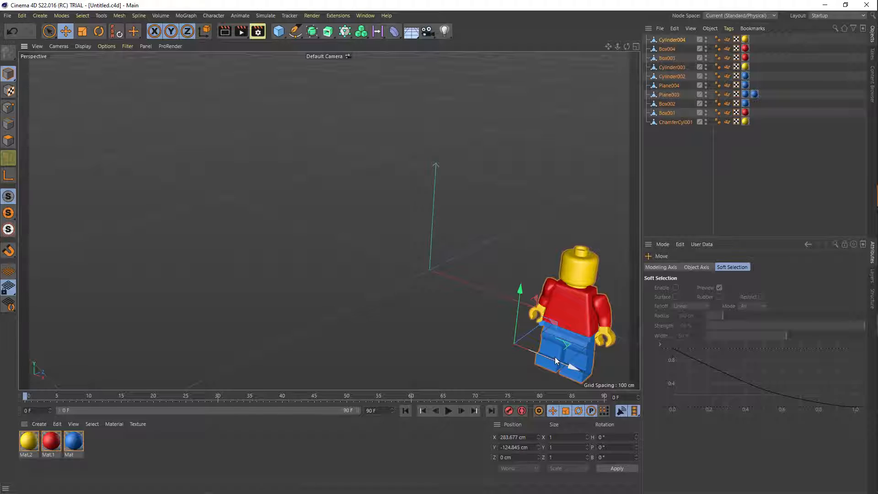
pyautogui.hotkey('alt', 'Tab')
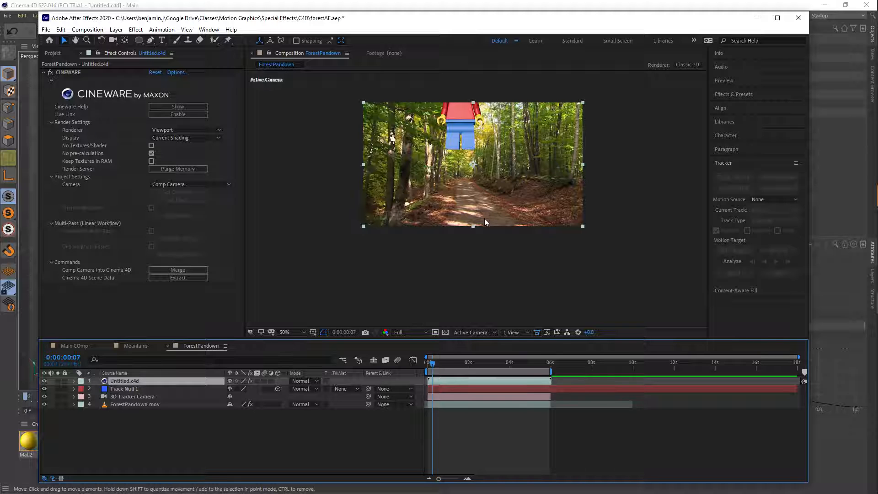
pyautogui.hotkey('alt', 'Tab')
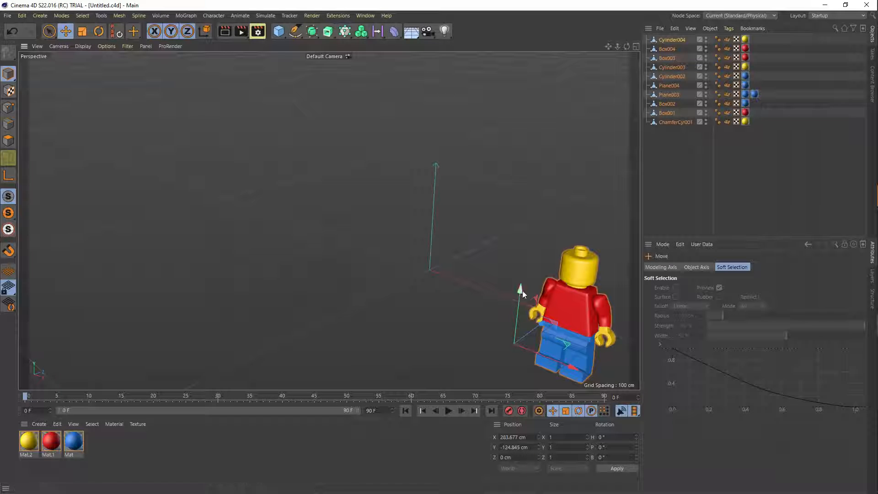
pyautogui.keyDown('alt'); pyautogui.moveTo(523, 283); pyautogui.dragTo(430, 271, button='right'); pyautogui.keyUp('alt')
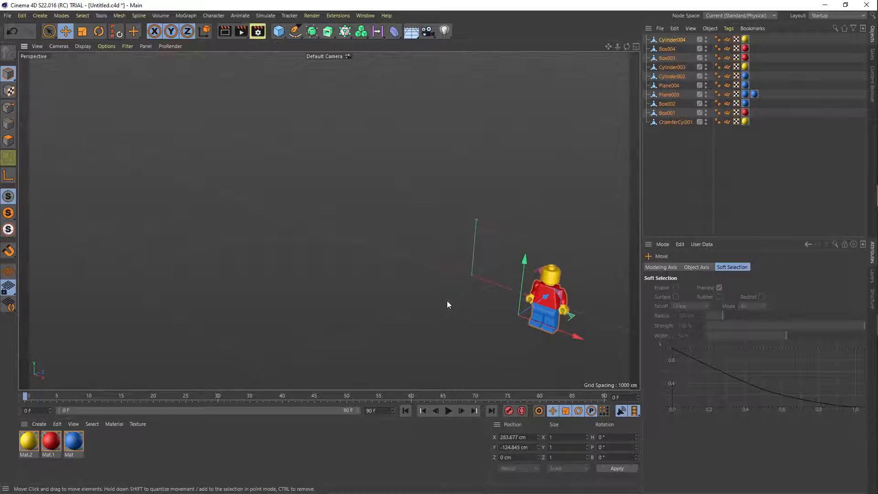
pyautogui.keyDown('alt'); pyautogui.moveTo(446, 300); pyautogui.dragTo(499, 299); pyautogui.keyUp('alt')
pyautogui.moveTo(303, 274); pyautogui.dragTo(315, 239)
# - Check the figure's placement in After Effects up to about 5:28 and lower the parts further in Cinema 4D to about Y -1690 cm
pyautogui.hotkey('alt', 'Tab')
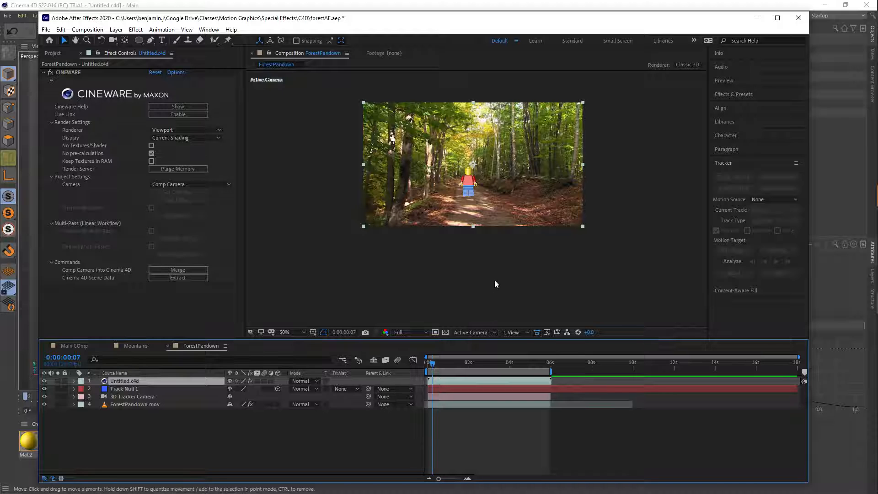
pyautogui.moveTo(433, 365); pyautogui.dragTo(549, 369)
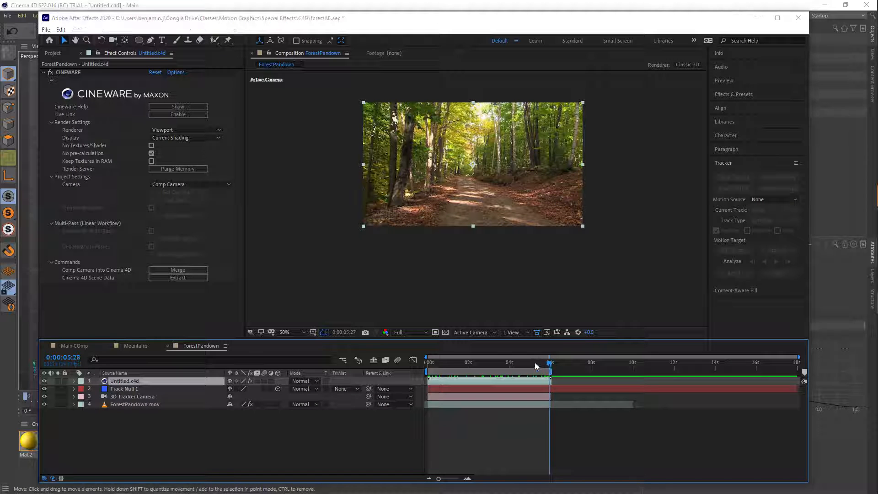
pyautogui.hotkey('alt', 'Tab')
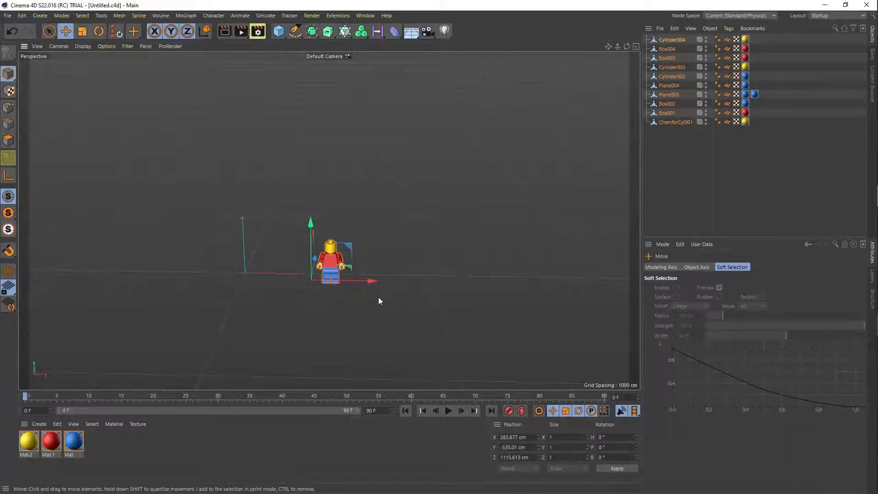
pyautogui.moveTo(311, 224); pyautogui.dragTo(328, 247)
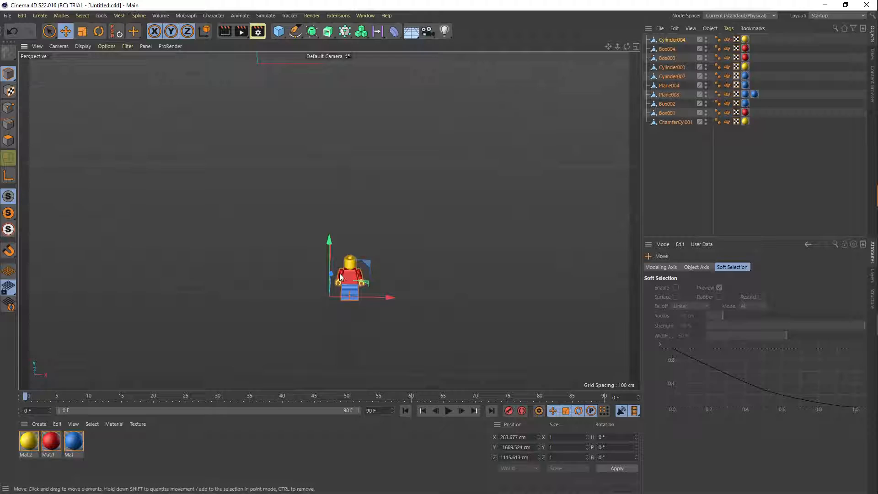
# - Switch to After Effects and preview ForestPandown to check how the Lego figure sits on the path near the end
pyautogui.hotkey('alt', 'Tab')
pyautogui.moveTo(550, 363); pyautogui.dragTo(455, 366)
pyautogui.press('space')
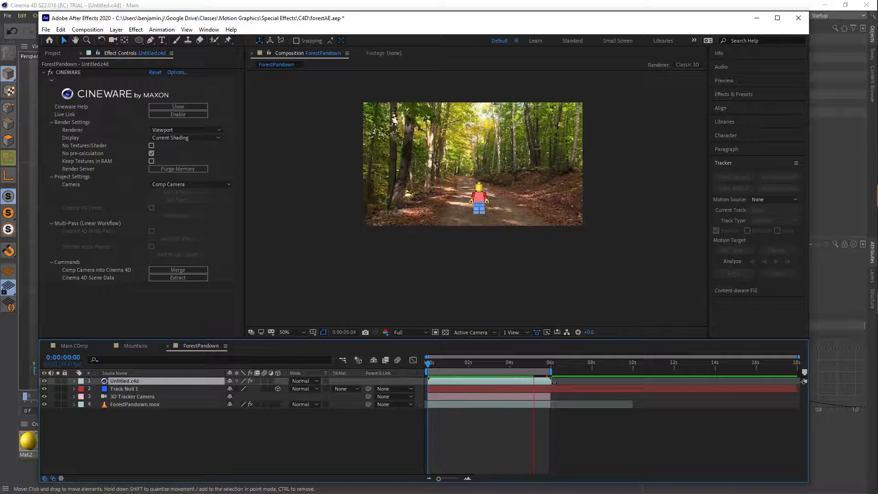
pyautogui.click(546, 362)
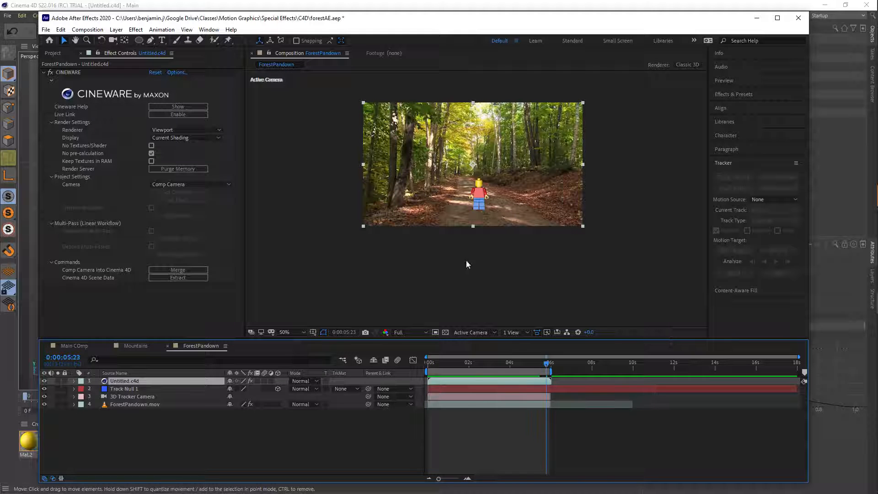
# - Switch to Cinema 4D and add a Sun Light to the Lego figure scene
pyautogui.hotkey('alt', 'Tab')
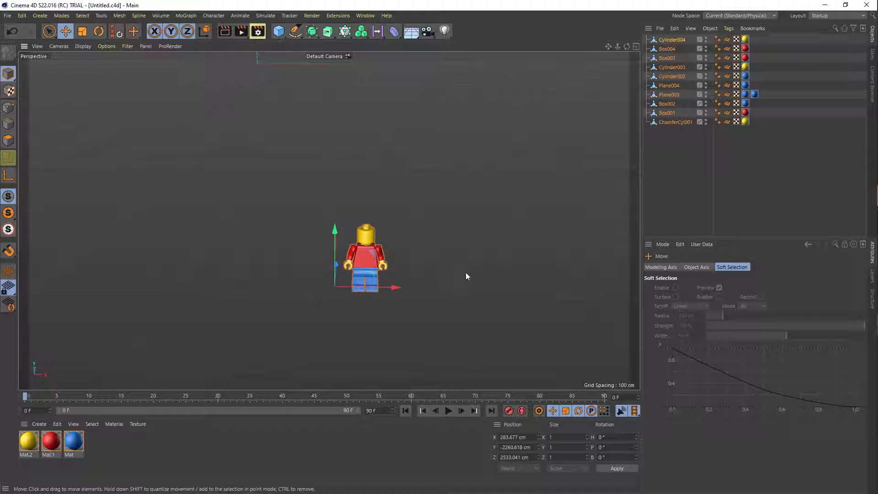
pyautogui.keyDown('alt'); pyautogui.moveTo(486, 277); pyautogui.dragTo(302, 292); pyautogui.keyUp('alt')
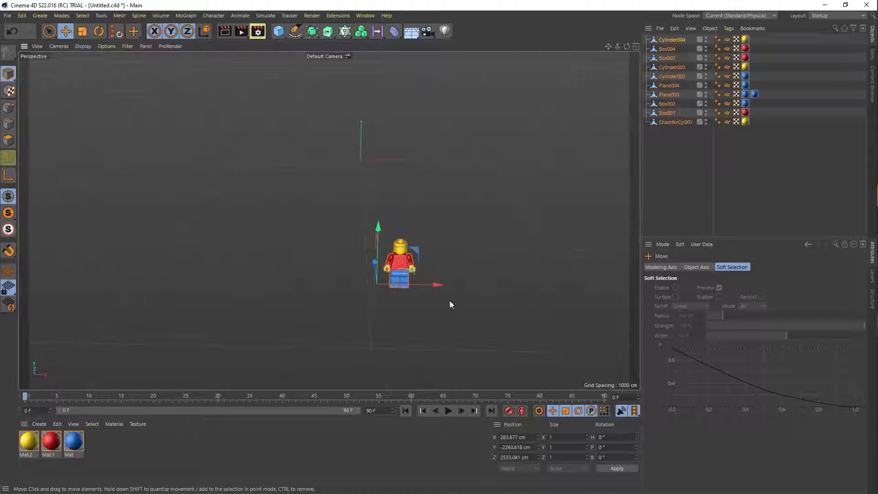
pyautogui.click(443, 32)
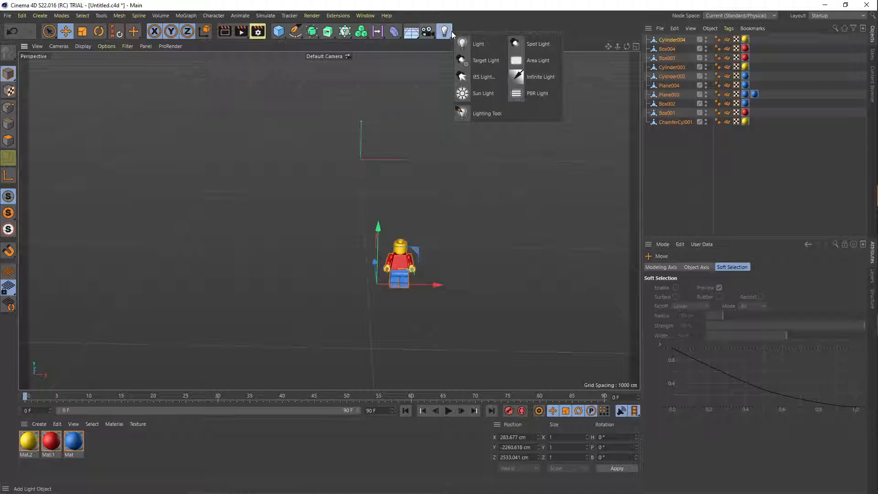
pyautogui.click(478, 93)
# - Add a standard Light, move it away from the scene origin and save the scene
pyautogui.click(444, 32)
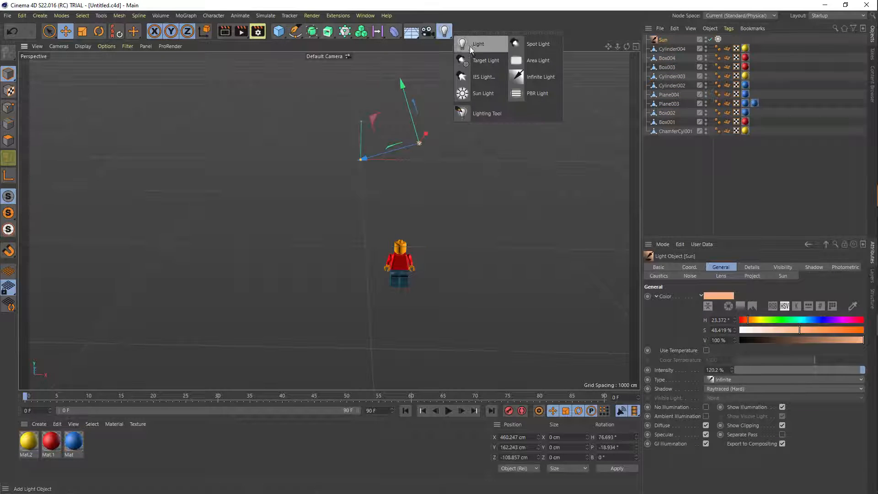
pyautogui.click(471, 44)
pyautogui.moveTo(352, 163); pyautogui.dragTo(204, 106)
pyautogui.hotkey('ctrl', 's')
# - Switch to After Effects, find the shadow effects and apply Radial Shadow to the Untitled.c4d layer at about 5:24
pyautogui.hotkey('alt', 'Tab')
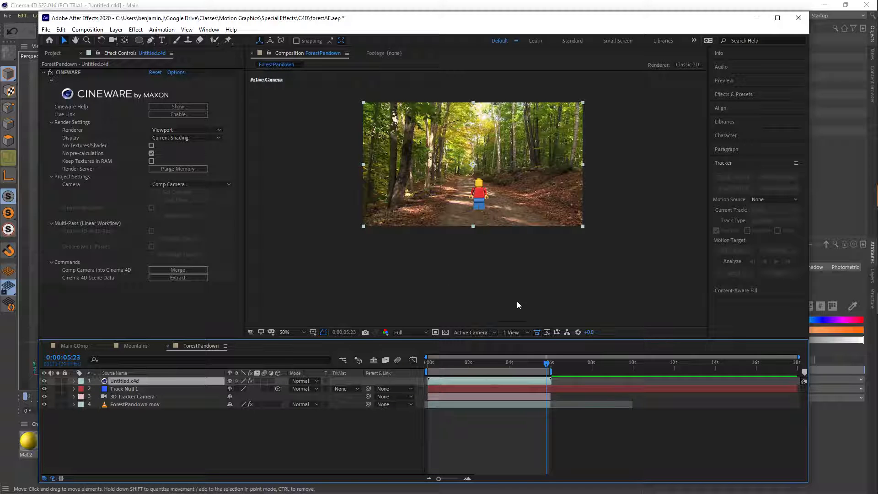
pyautogui.moveTo(549, 366)
pyautogui.mouseDown()
pyautogui.moveTo(513, 364)
pyautogui.moveTo(549, 369)
pyautogui.mouseUp()
pyautogui.scroll(2, 492, 202)
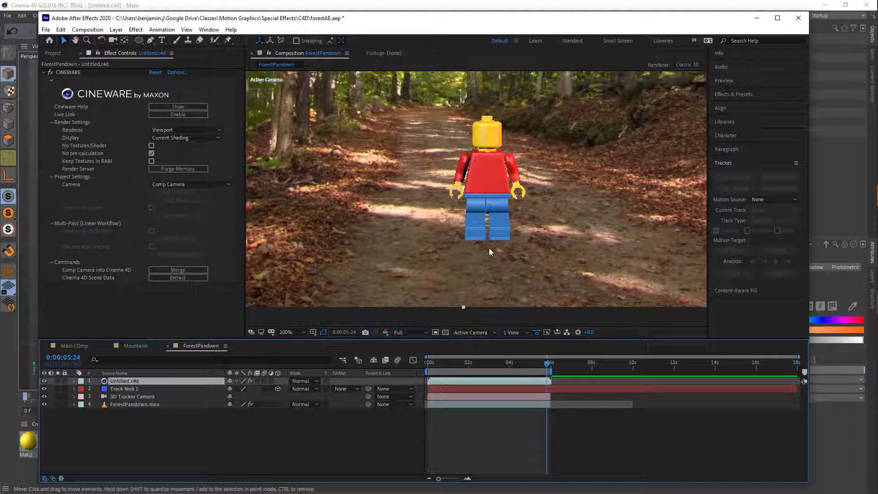
pyautogui.click(735, 95)
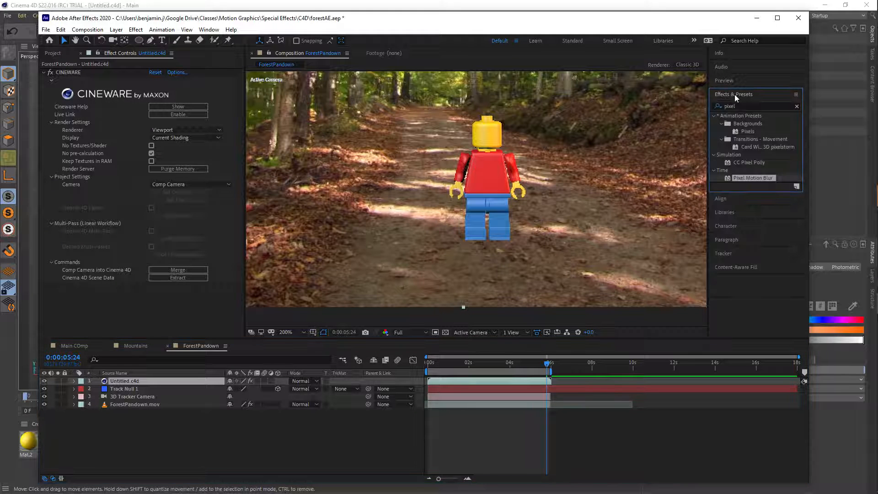
pyautogui.click(749, 105)
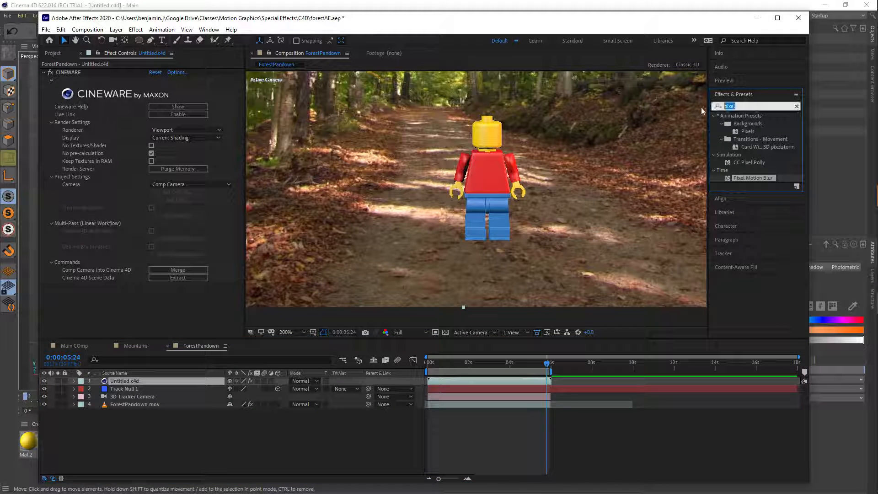
pyautogui.write('shad')
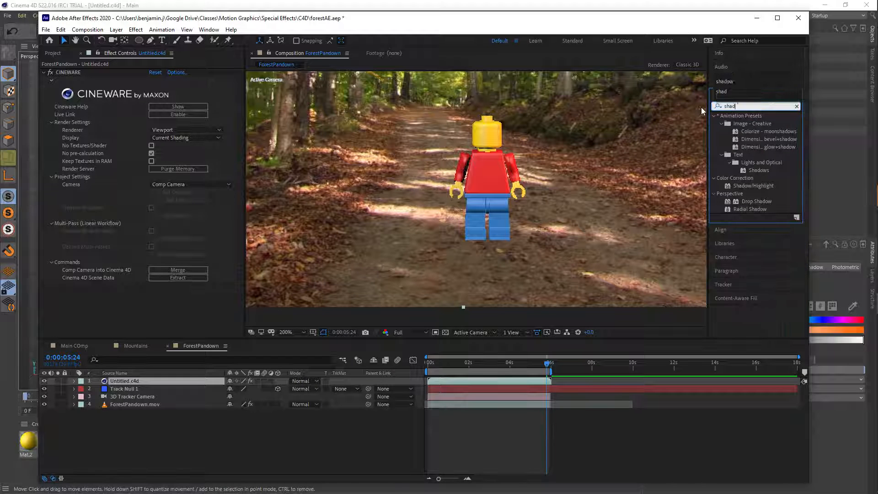
pyautogui.write('ow')
pyautogui.doubleClick(742, 208)
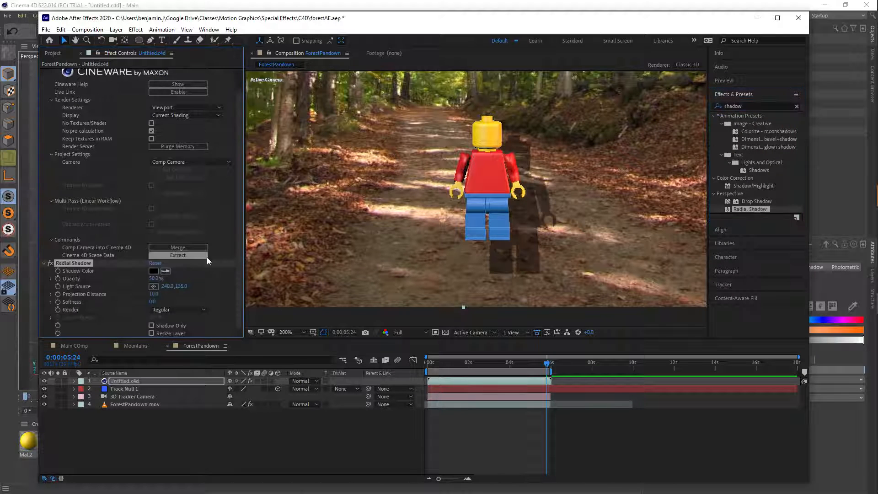
# - Set the Radial Shadow's light source to about 752, 57, its softness to about 15 and its opacity to about 42%
pyautogui.moveTo(167, 286); pyautogui.dragTo(329, 297)
pyautogui.moveTo(181, 287); pyautogui.dragTo(239, 296)
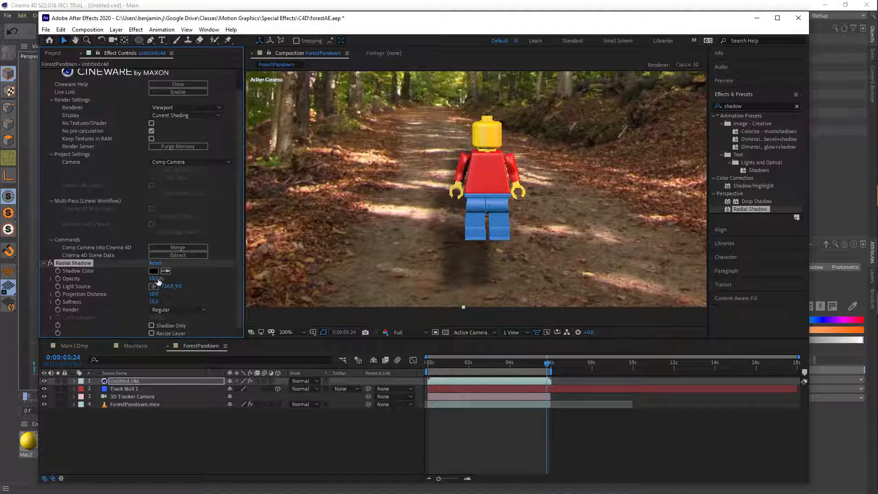
pyautogui.moveTo(153, 279); pyautogui.dragTo(150, 279)
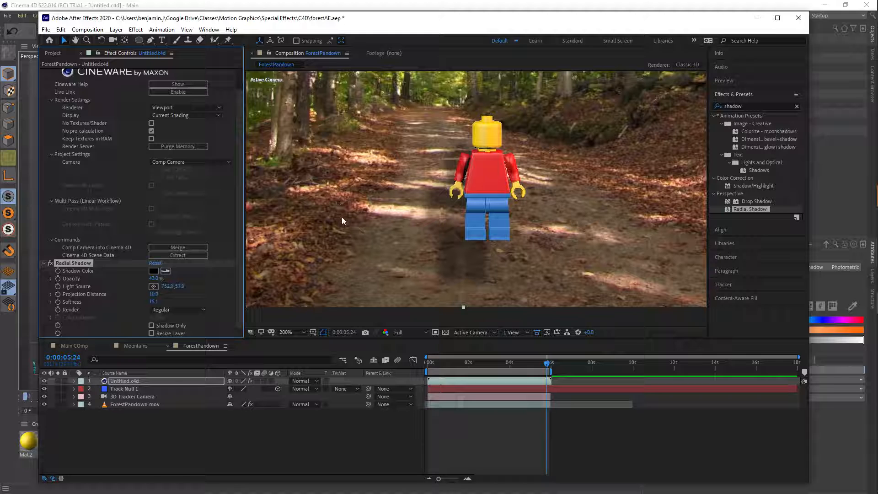
# - Draw a flat black ellipse under the Lego figure's feet and place its shape layer beneath the Untitled.c4d layer
pyautogui.click(216, 86)
pyautogui.click(139, 41)
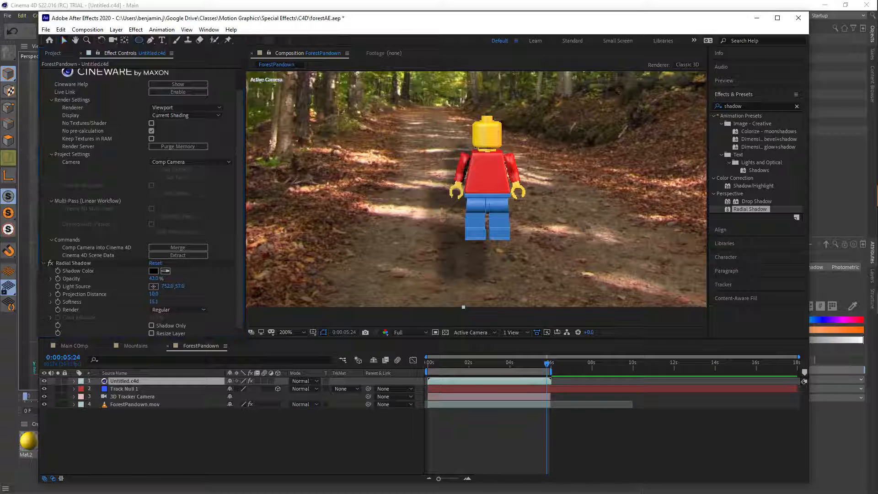
pyautogui.moveTo(454, 235); pyautogui.dragTo(525, 246)
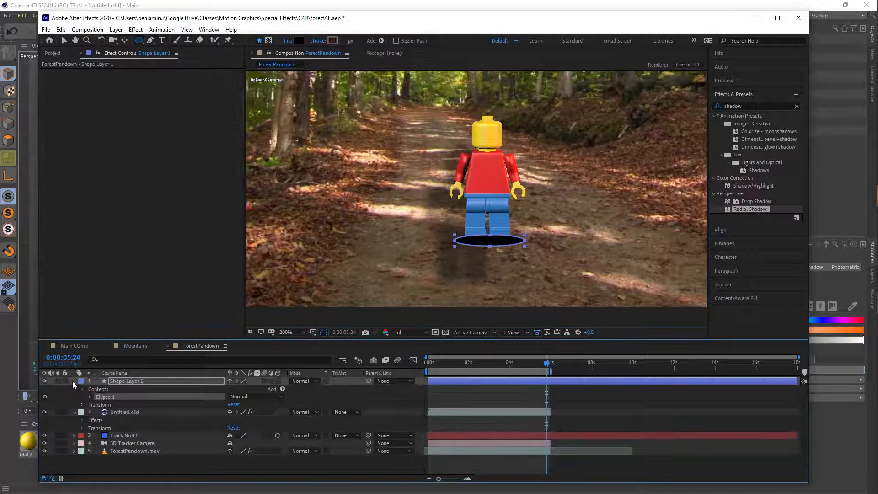
pyautogui.click(74, 381)
pyautogui.moveTo(133, 386); pyautogui.dragTo(135, 409)
# - Apply Gaussian Blur to Shape Layer 1 and set its blurriness to 17.5
pyautogui.click(717, 106)
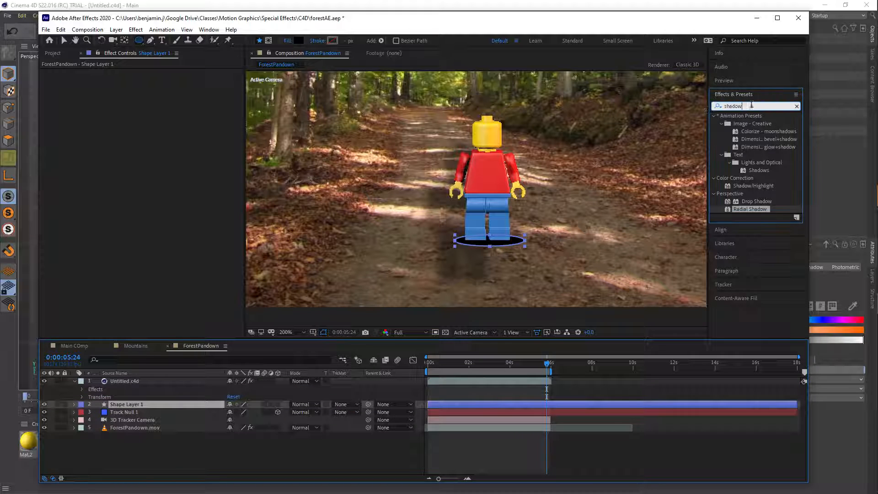
pyautogui.write('blur')
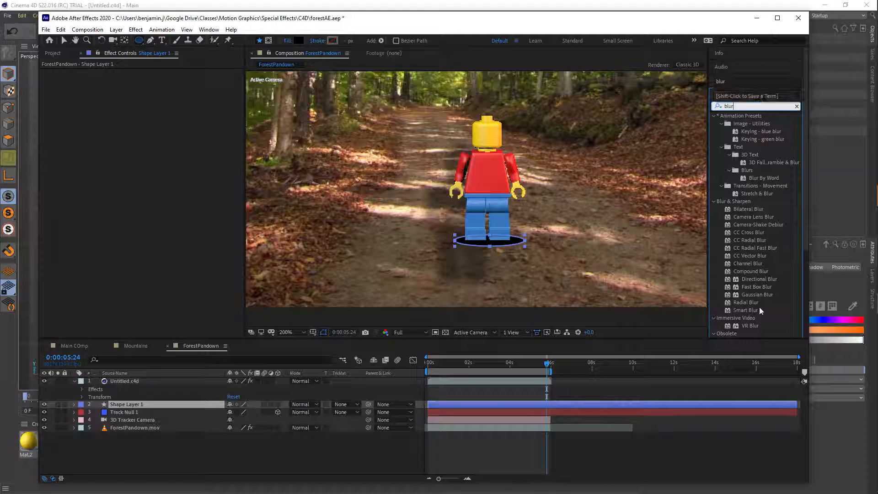
pyautogui.doubleClick(744, 296)
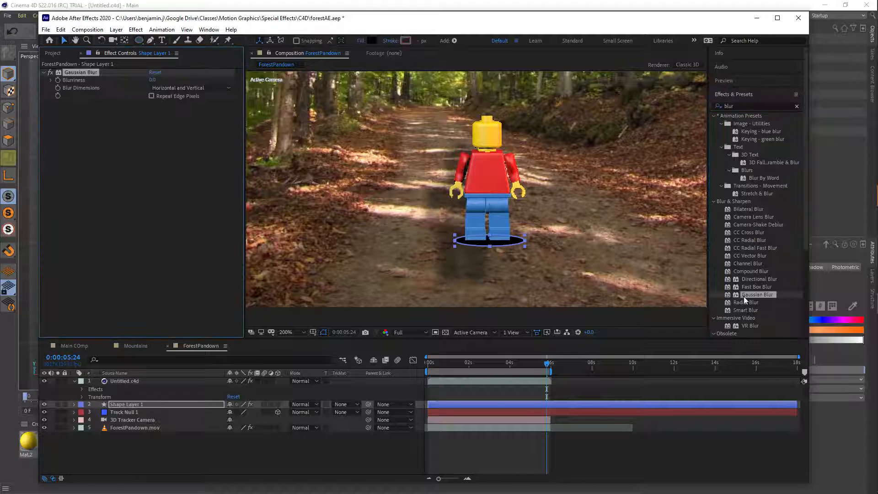
pyautogui.moveTo(152, 80); pyautogui.dragTo(258, 84)
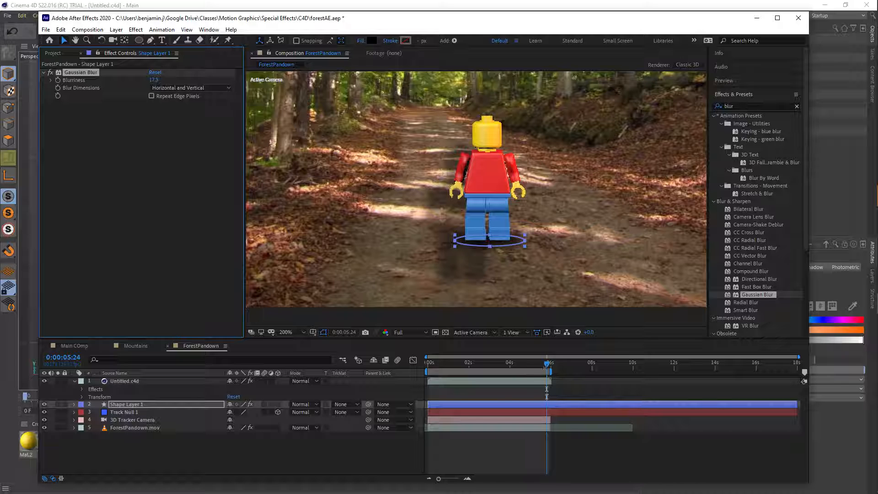
# - Keyframe the position of Shape Layer 1 at 0:00:05:28, aligning the ellipse with the figure's feet at about 479, 265
pyautogui.moveTo(546, 364)
pyautogui.mouseDown()
pyautogui.moveTo(504, 361)
pyautogui.moveTo(549, 363)
pyautogui.mouseUp()
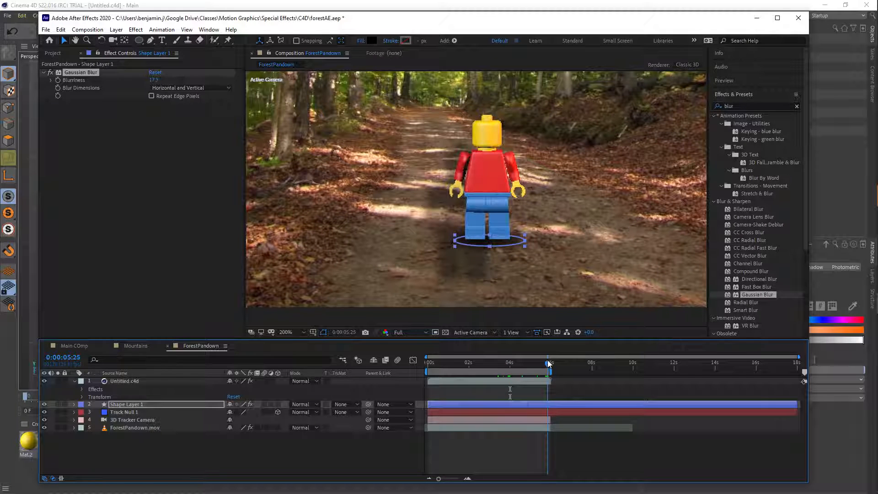
pyautogui.click(549, 364)
pyautogui.press('p')
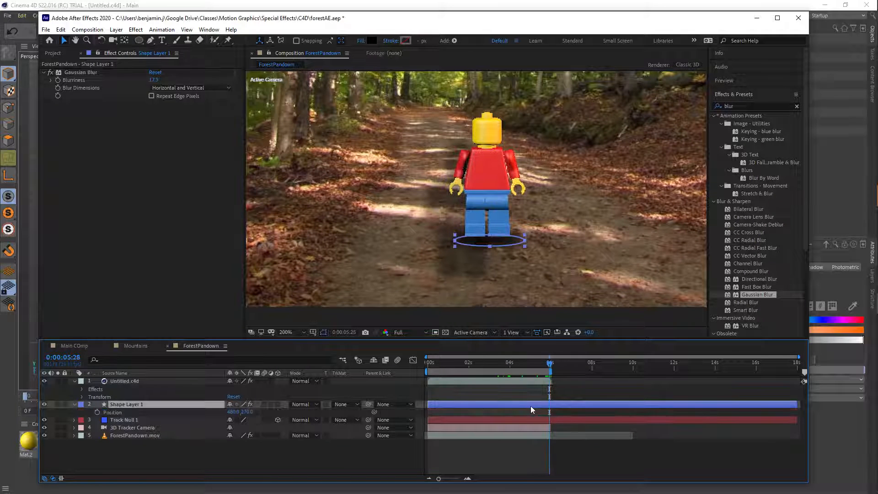
pyautogui.click(97, 412)
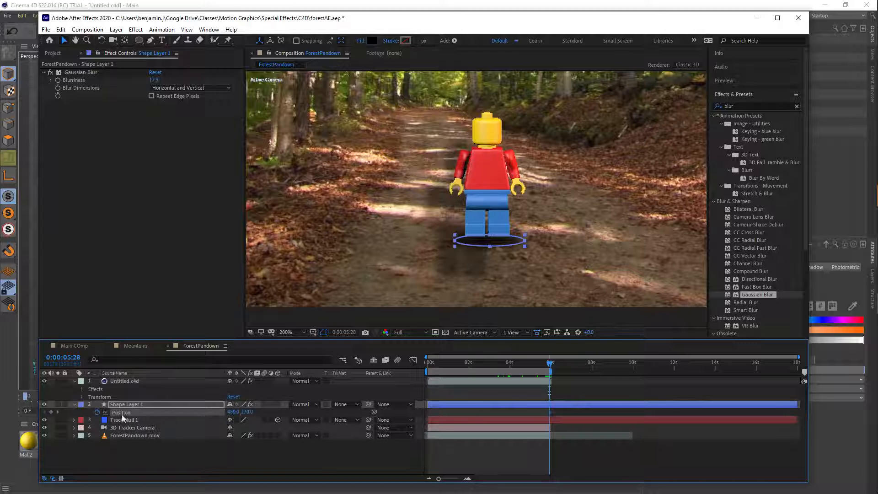
# - Add a second position keyframe for Shape Layer 1 at 0:00:03:04 so the ellipse follows the figure's feet, and check the movement
pyautogui.moveTo(550, 364); pyautogui.dragTo(491, 361)
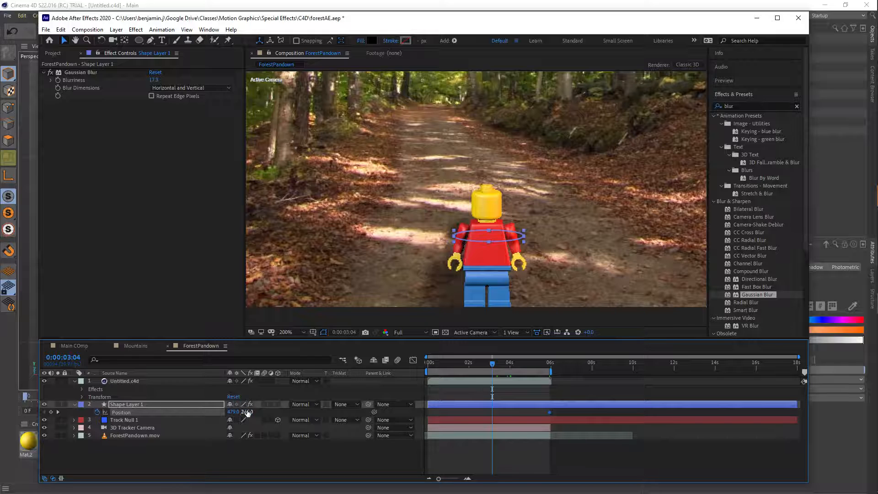
pyautogui.moveTo(247, 413); pyautogui.dragTo(242, 413)
pyautogui.click(418, 391)
pyautogui.moveTo(494, 363); pyautogui.dragTo(549, 364)
pyautogui.scroll(-4, 467, 257)
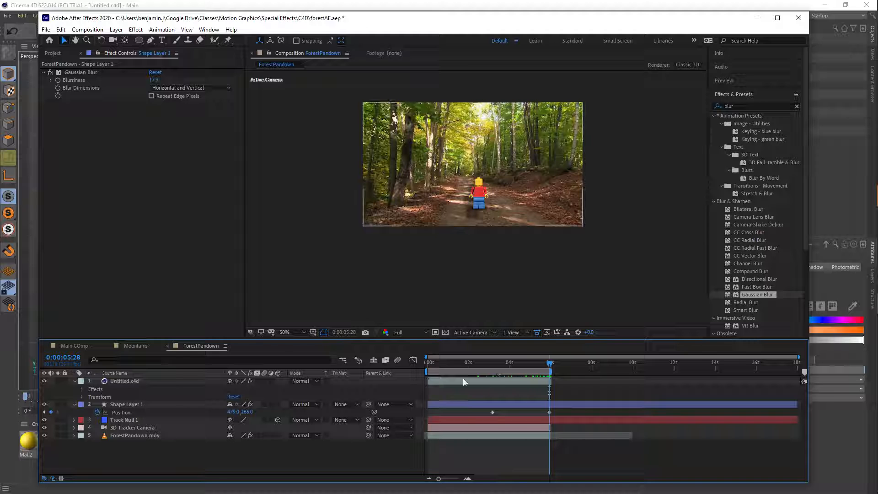
# - Open the Main COmp composition and scrub back through the Mountains clip to its start
pyautogui.click(52, 53)
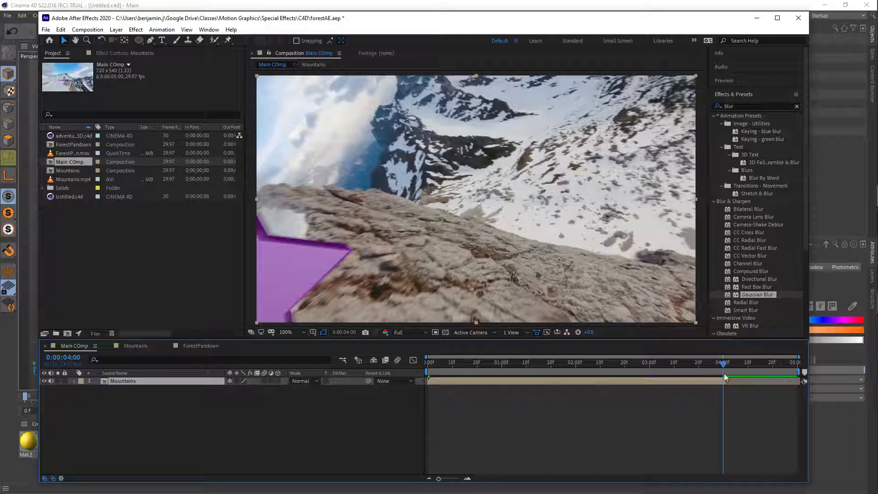
pyautogui.moveTo(723, 364); pyautogui.dragTo(431, 365)
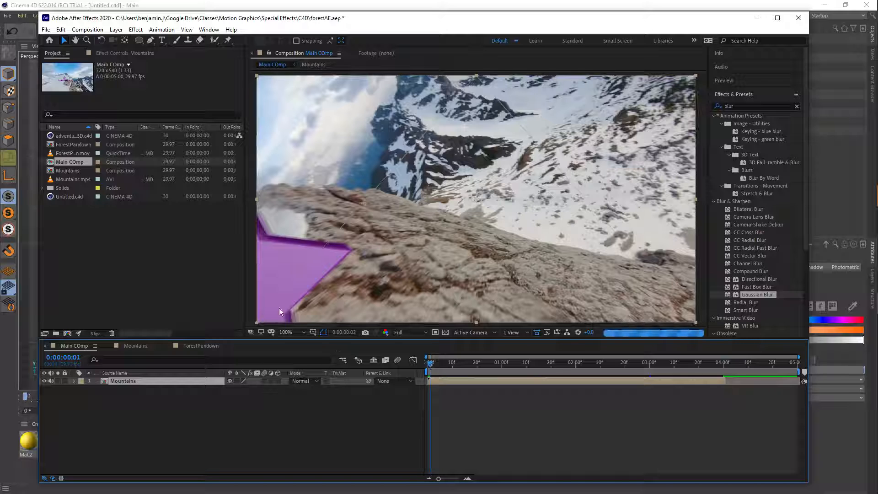
# - Set the duration of the Main COmp composition to 14 seconds and fit the whole duration in the timeline
pyautogui.click(87, 29)
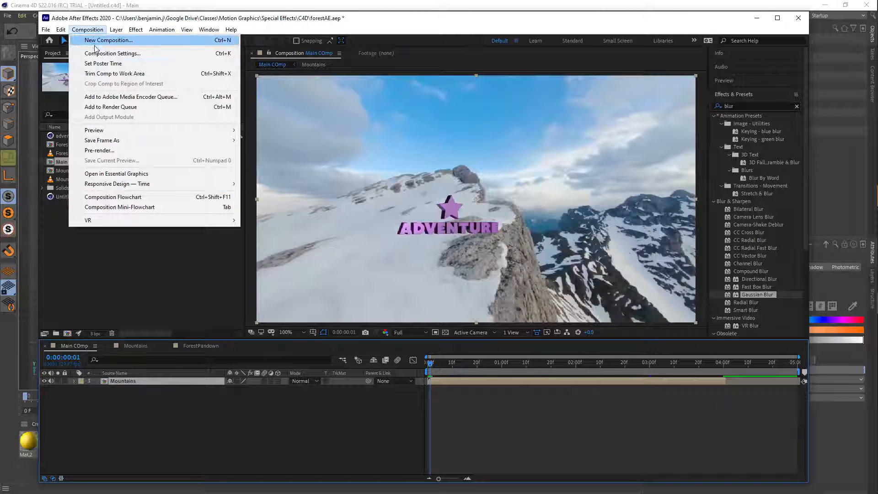
pyautogui.click(104, 53)
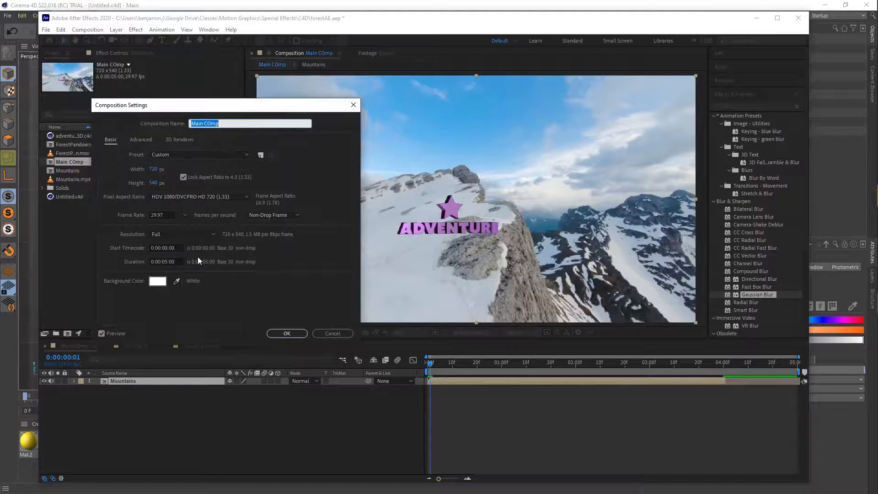
pyautogui.click(168, 263)
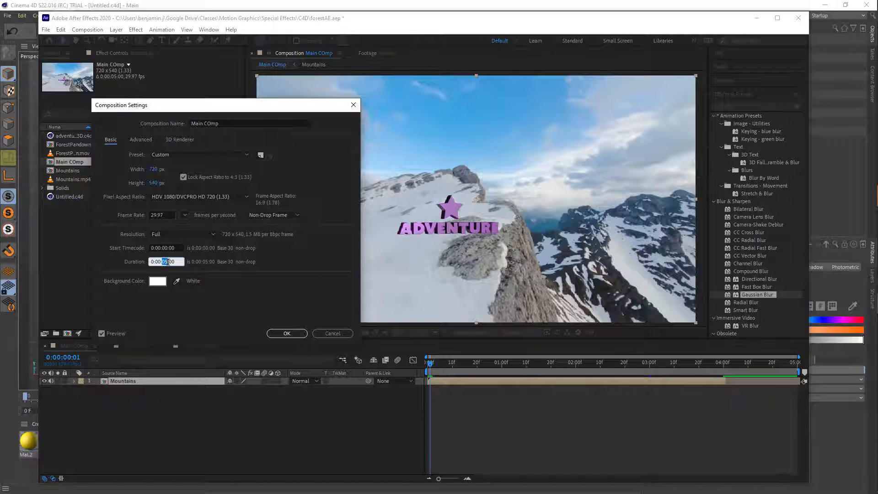
pyautogui.write('14')
pyautogui.click(288, 334)
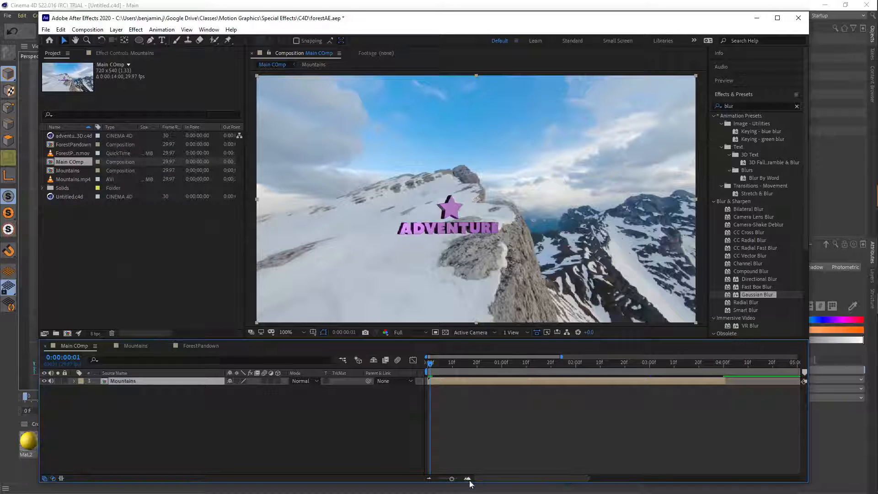
pyautogui.moveTo(451, 478); pyautogui.dragTo(436, 478)
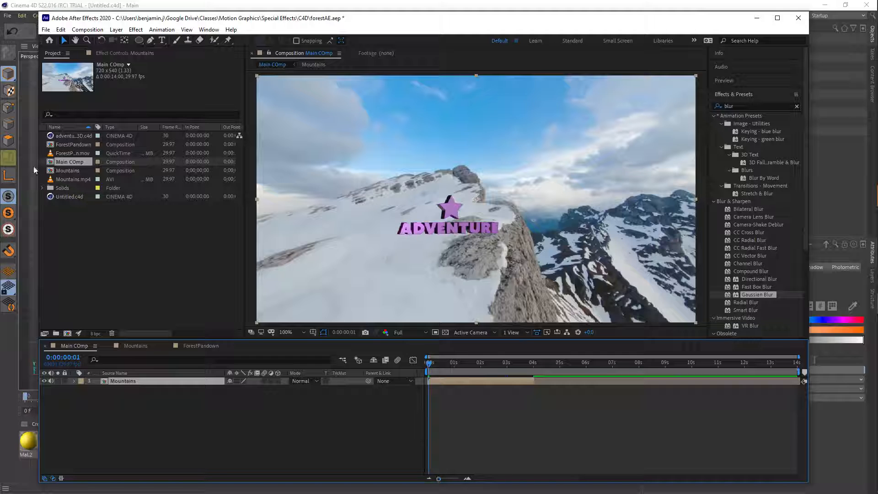
# - Add ForestPandown beneath the Mountains layer, starting where Mountains ends at about 4 seconds, and trim its end at 0:00:09:29
pyautogui.click(62, 145)
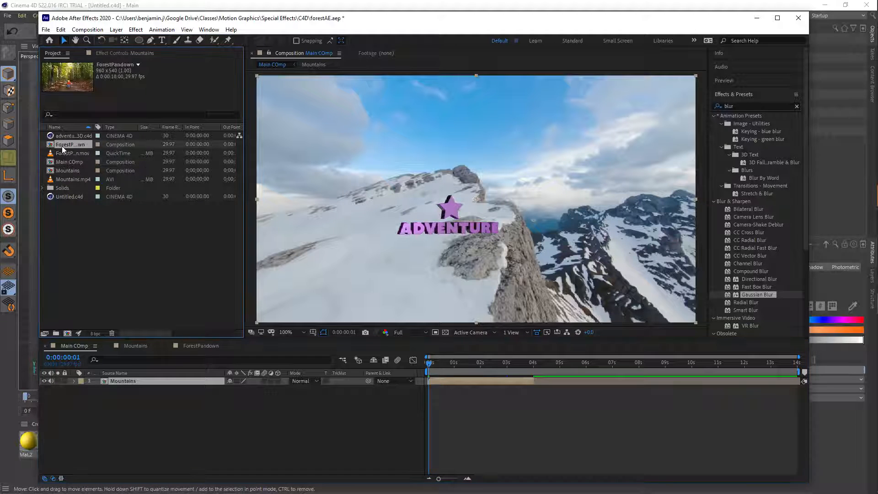
pyautogui.moveTo(57, 147); pyautogui.dragTo(691, 373)
pyautogui.press(',')
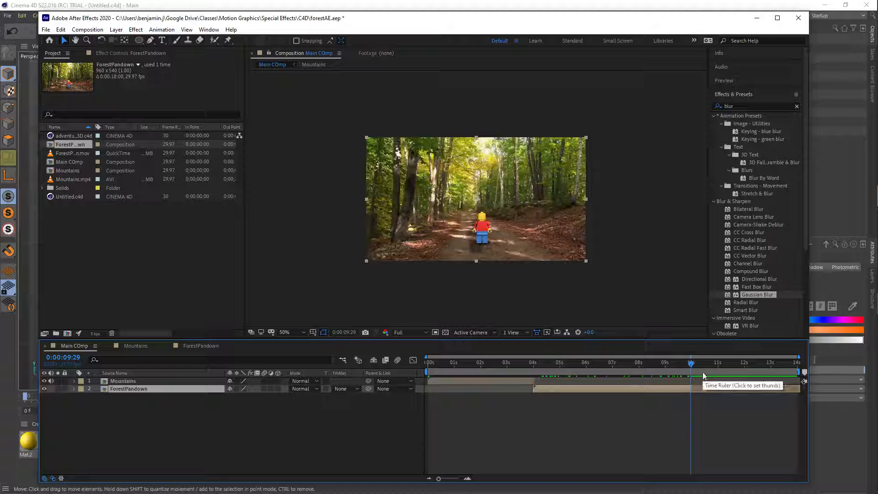
pyautogui.hotkey('alt', ']')
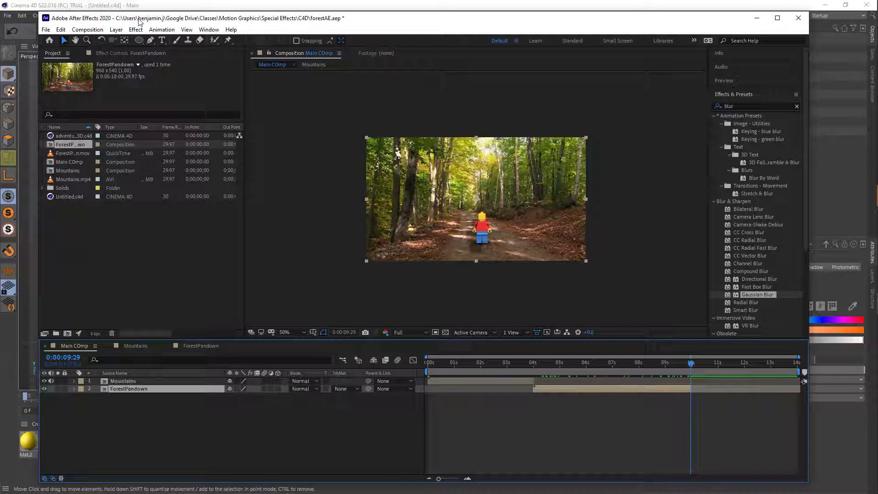
# - Set the Main COmp composition's duration to 10 seconds and return the current time to 0:00:00:00
pyautogui.click(87, 30)
pyautogui.click(92, 50)
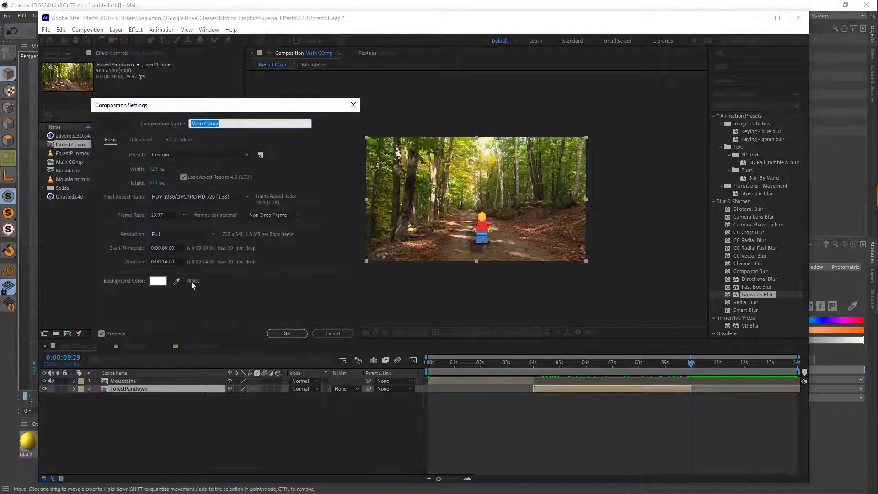
pyautogui.click(173, 260)
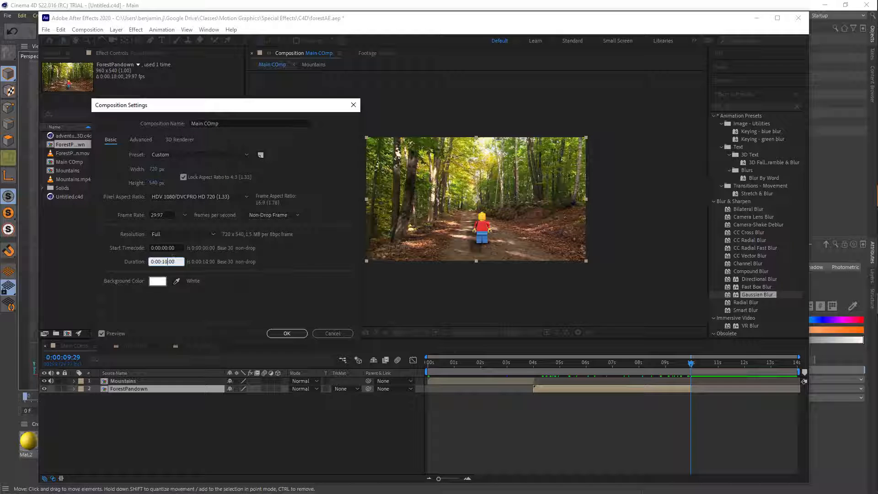
pyautogui.click(287, 333)
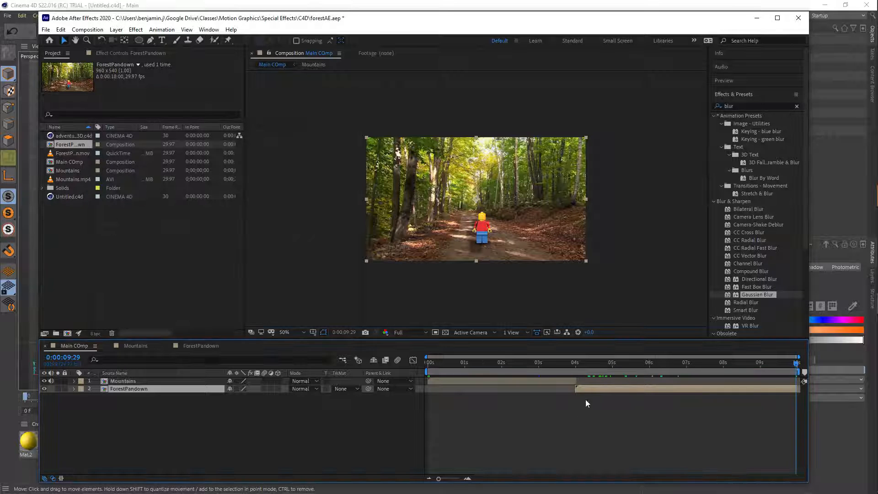
pyautogui.moveTo(792, 371); pyautogui.dragTo(430, 383)
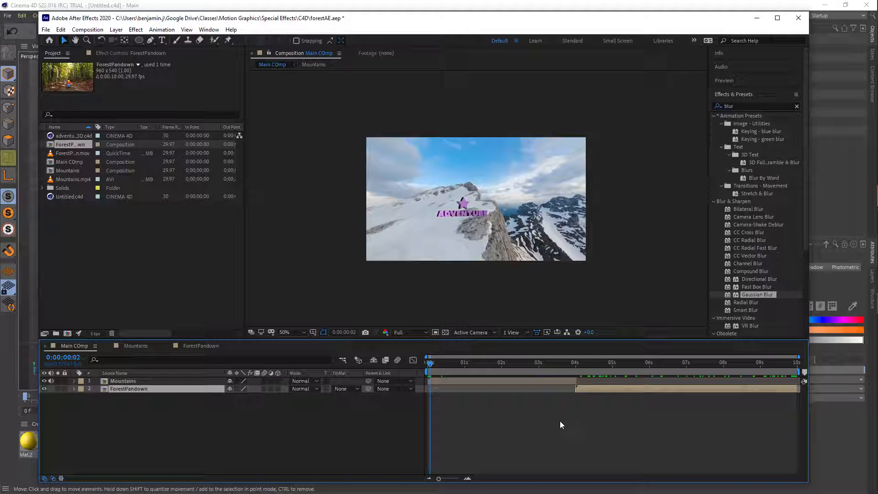
pyautogui.click(428, 364)
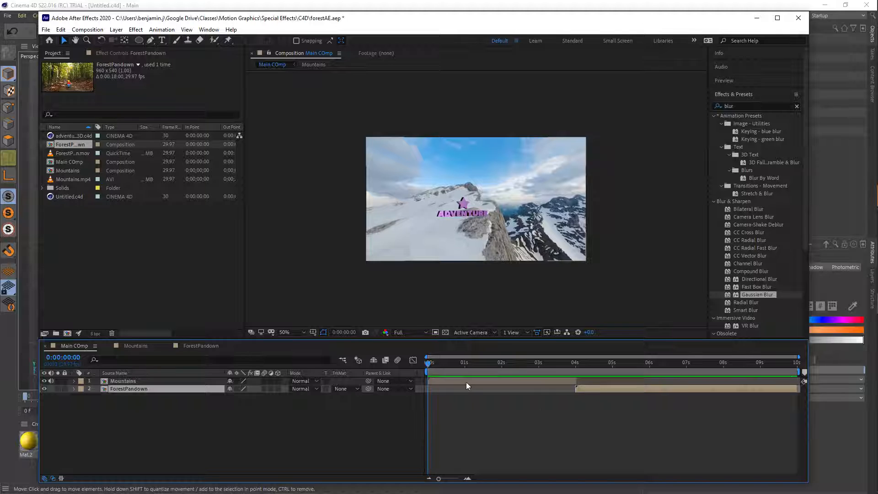